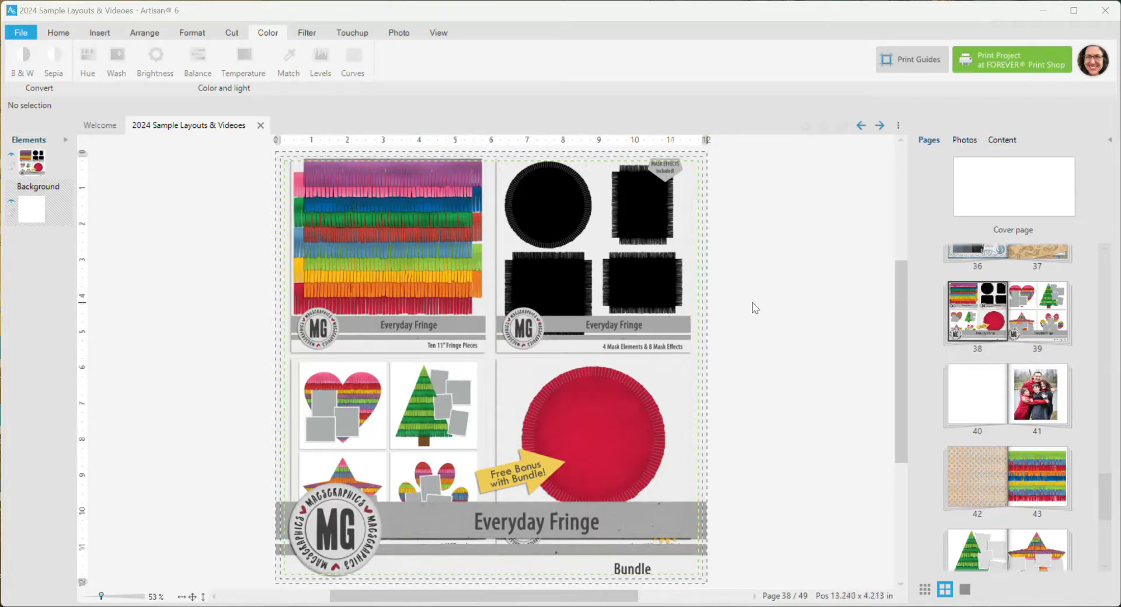
Open blank page 40 and review the Everyday Fringe Bundle embellishments and the Everyday Fringe Masks frames
click(978, 399)
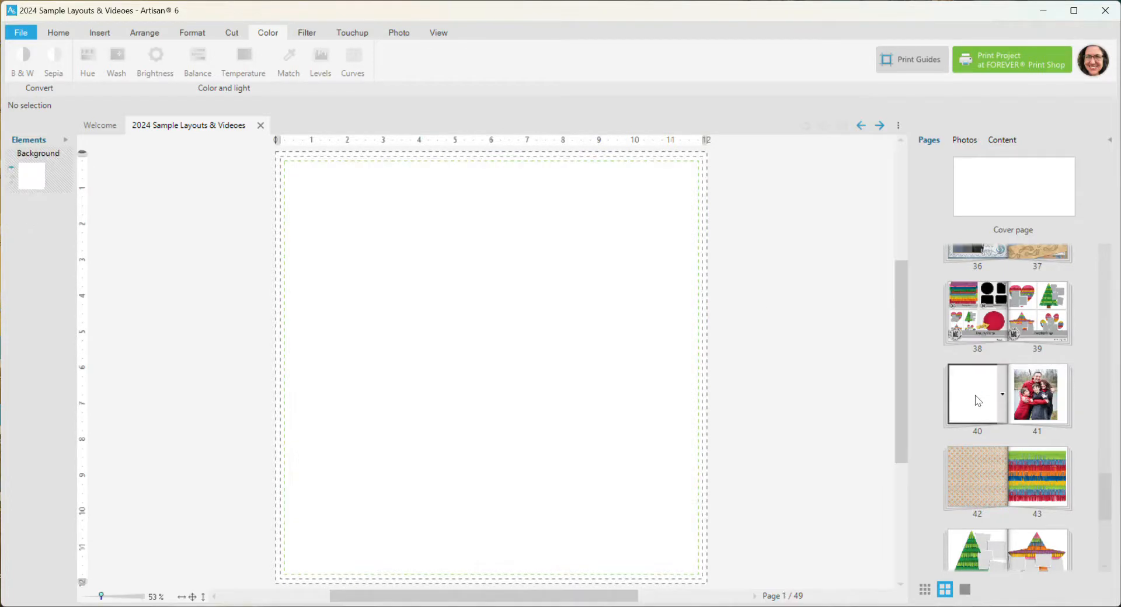
click(999, 138)
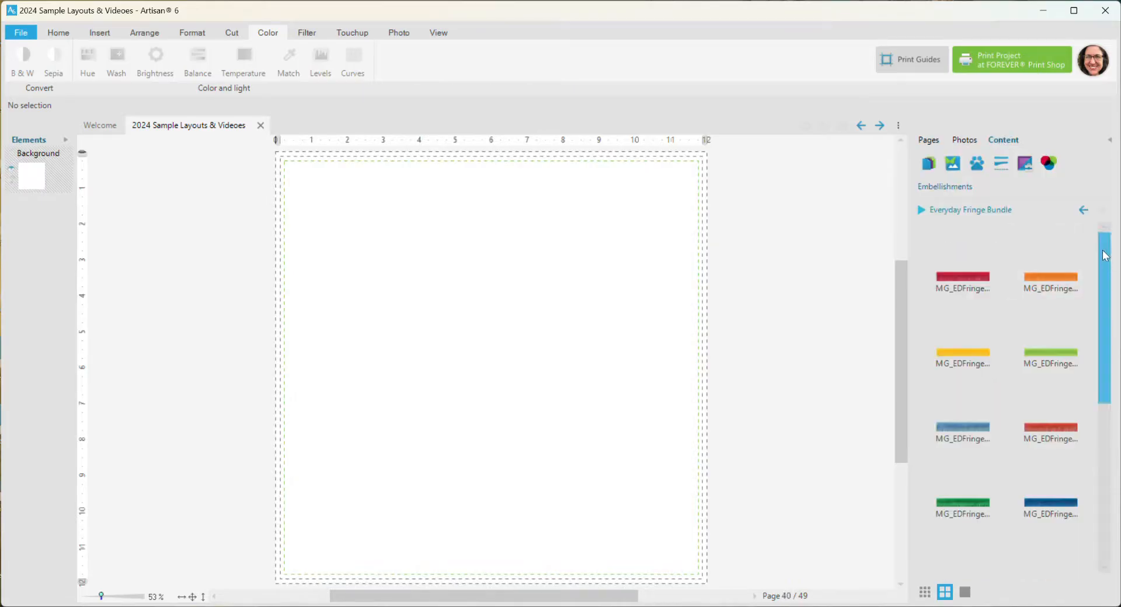
scroll(1105, 266, down, 1)
drag(1104, 261, 1097, 391)
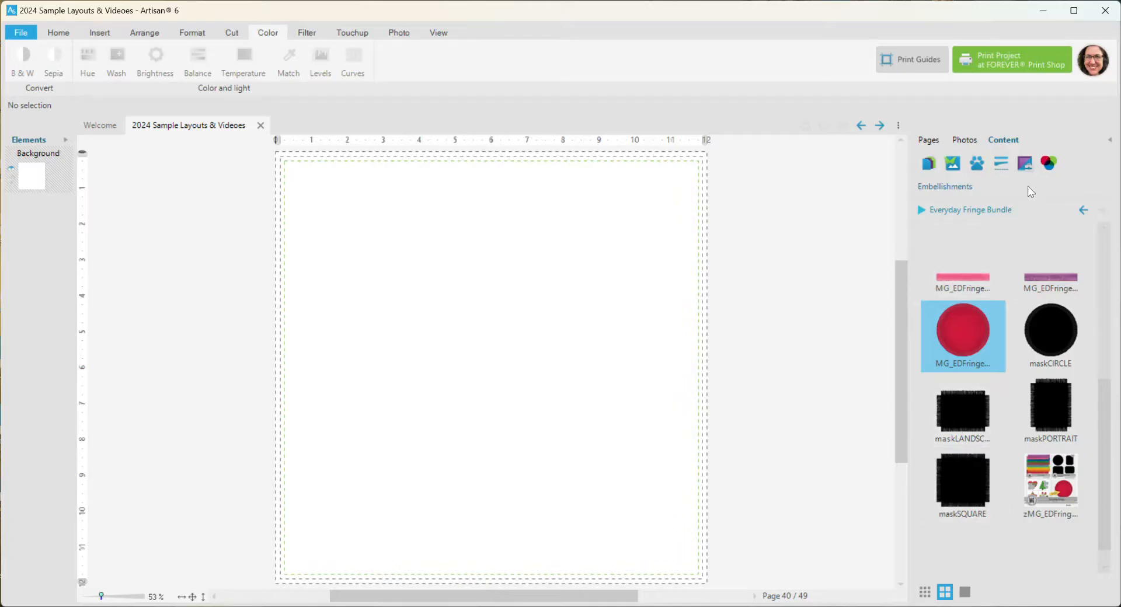
click(1029, 168)
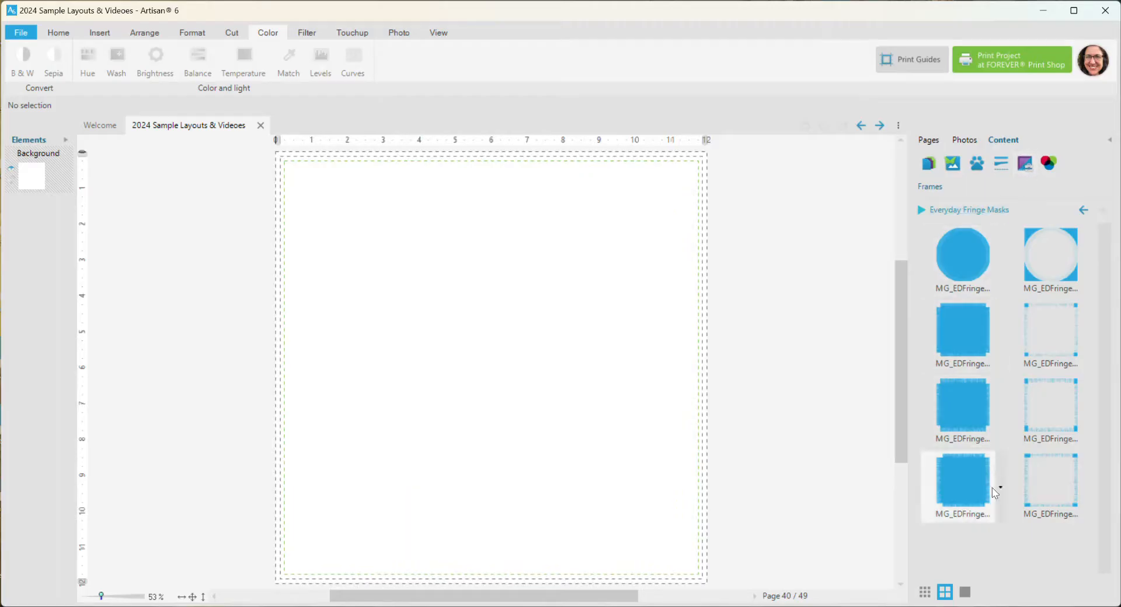
Add the maskPORTRAIT embellishment from the Everyday Fringe Bundle to blank page 40
click(953, 167)
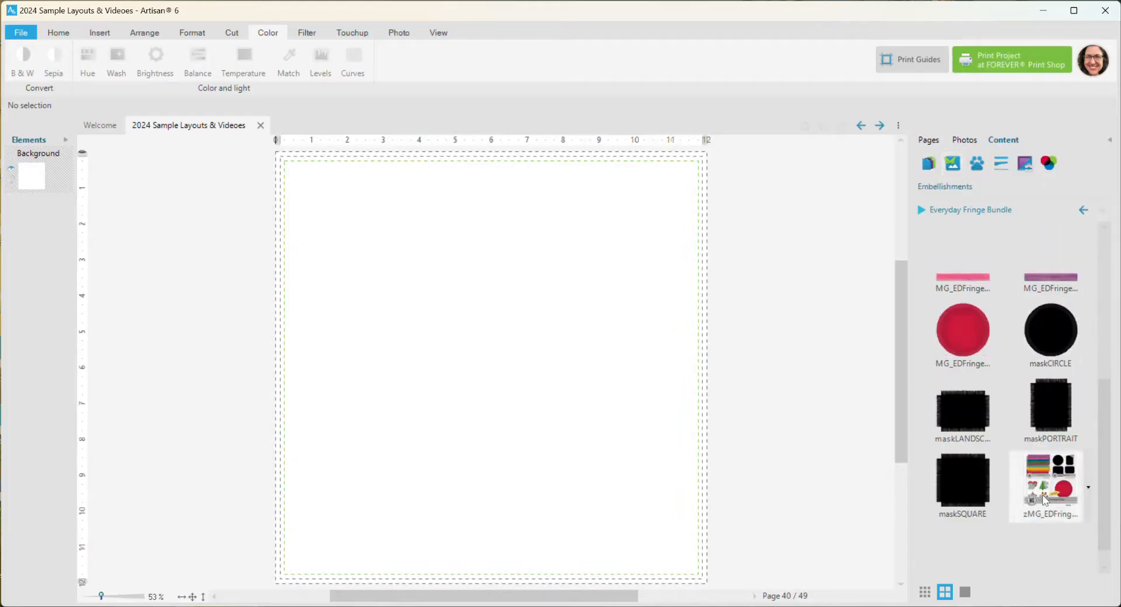
click(1053, 402)
double_click(1053, 402)
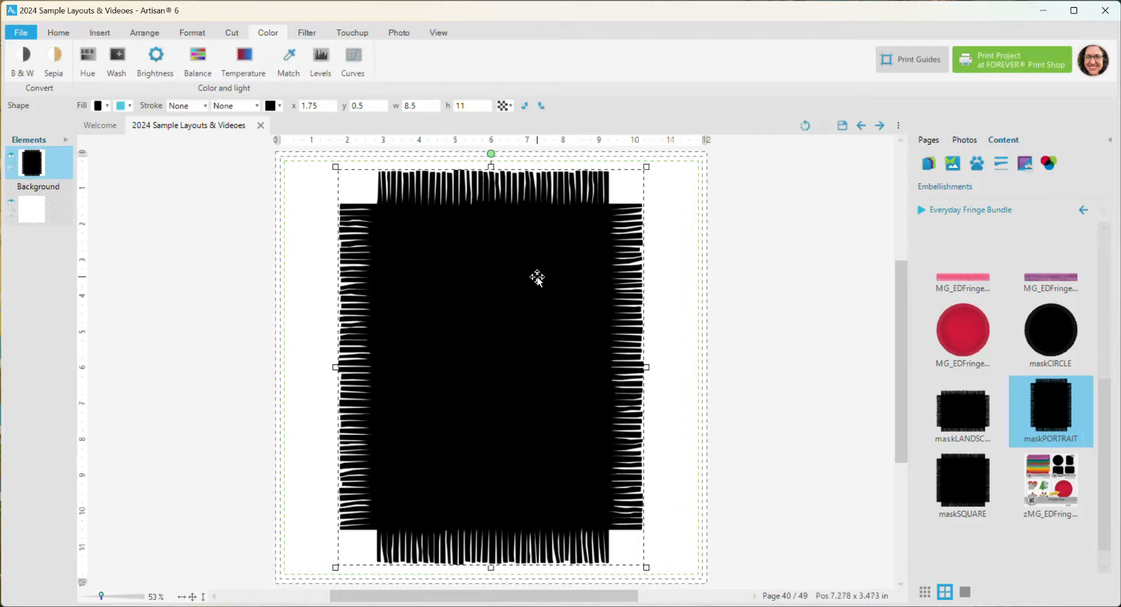
drag(538, 278, 533, 275)
Fill the portrait fringe shape with the plain cream paper from the A Legacy of Love Bundle kit
click(928, 163)
click(922, 210)
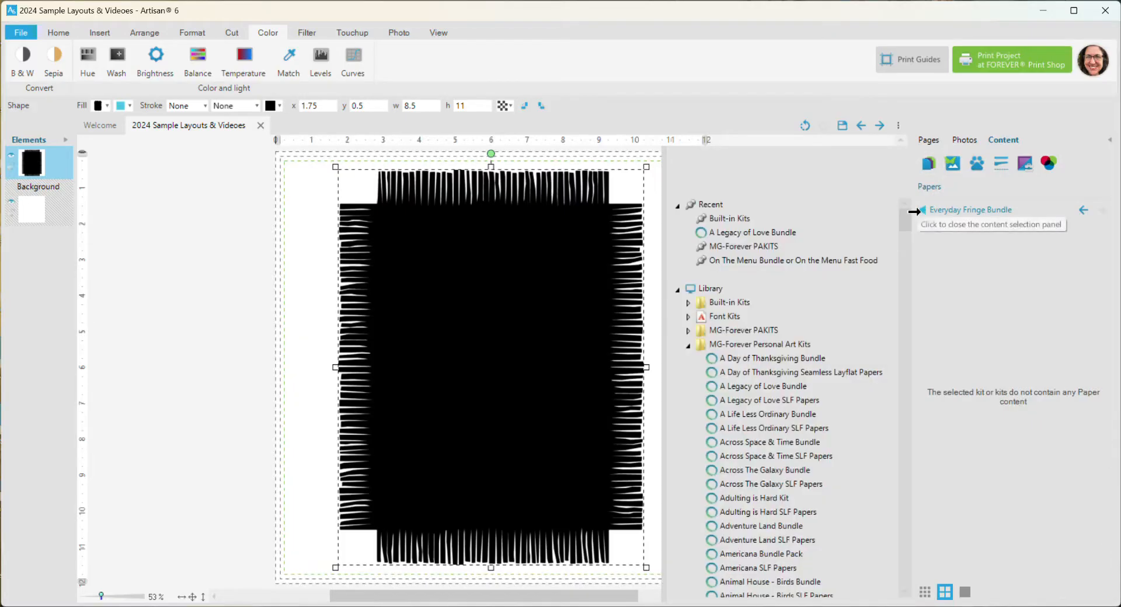
click(765, 231)
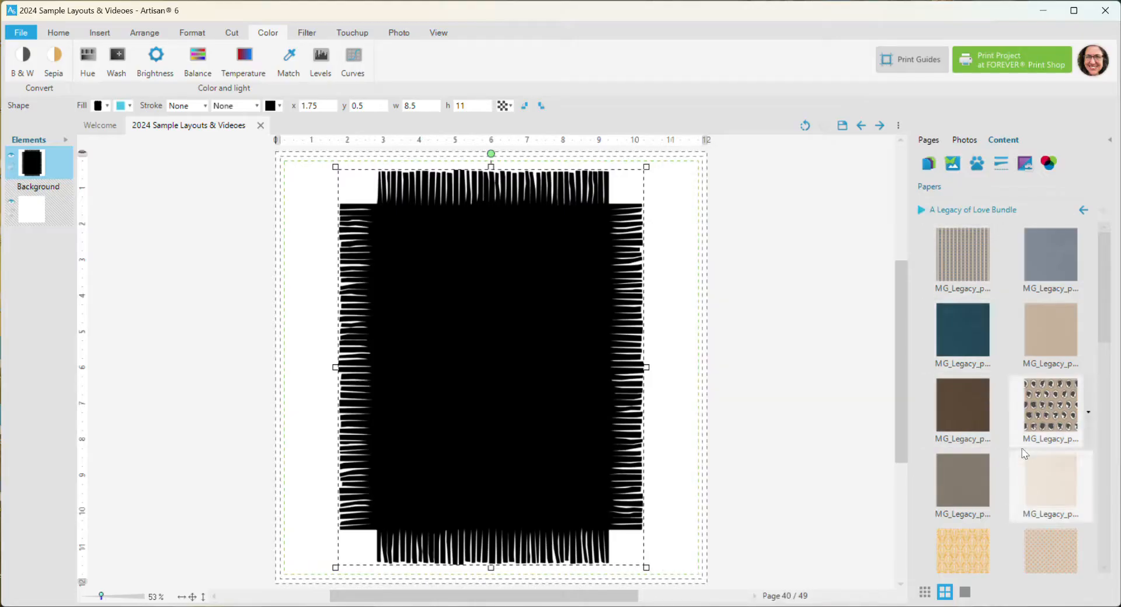
scroll(989, 517, down, 1)
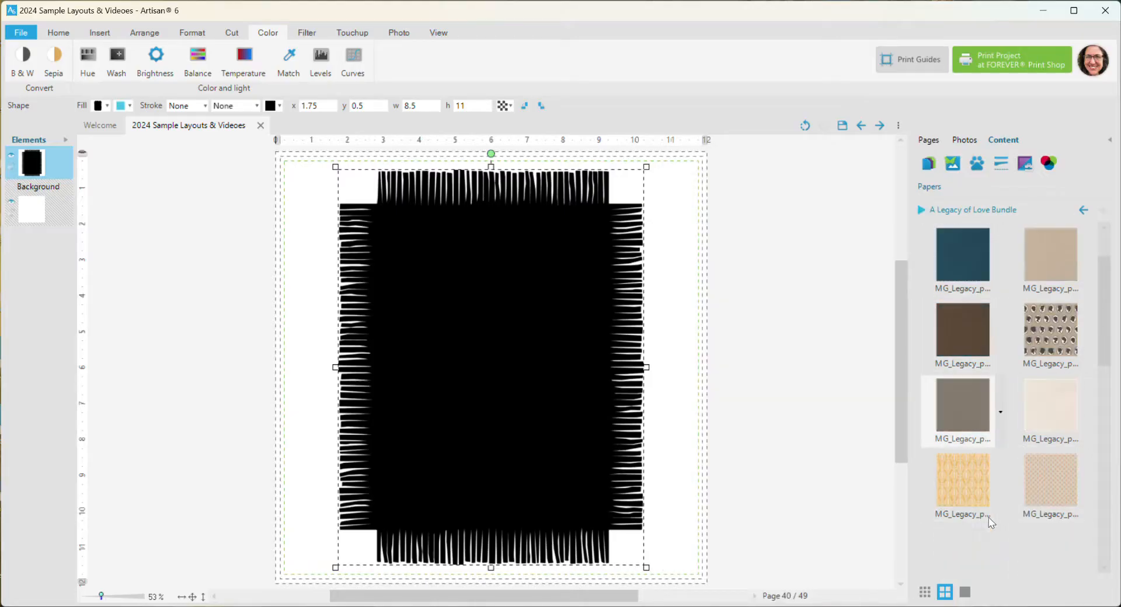
right_click(1054, 401)
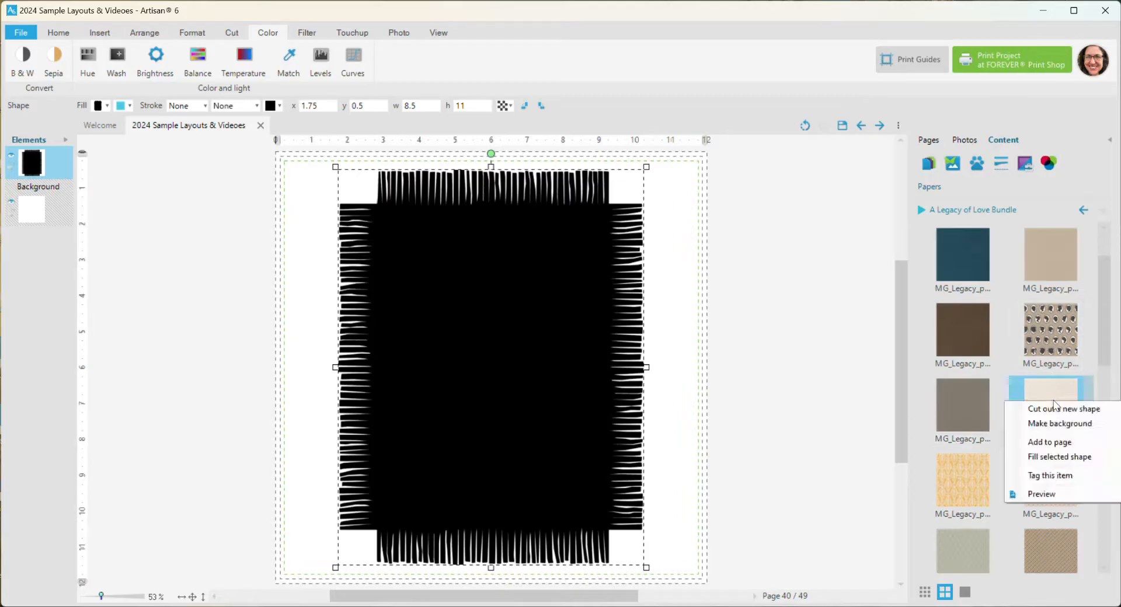
click(1045, 457)
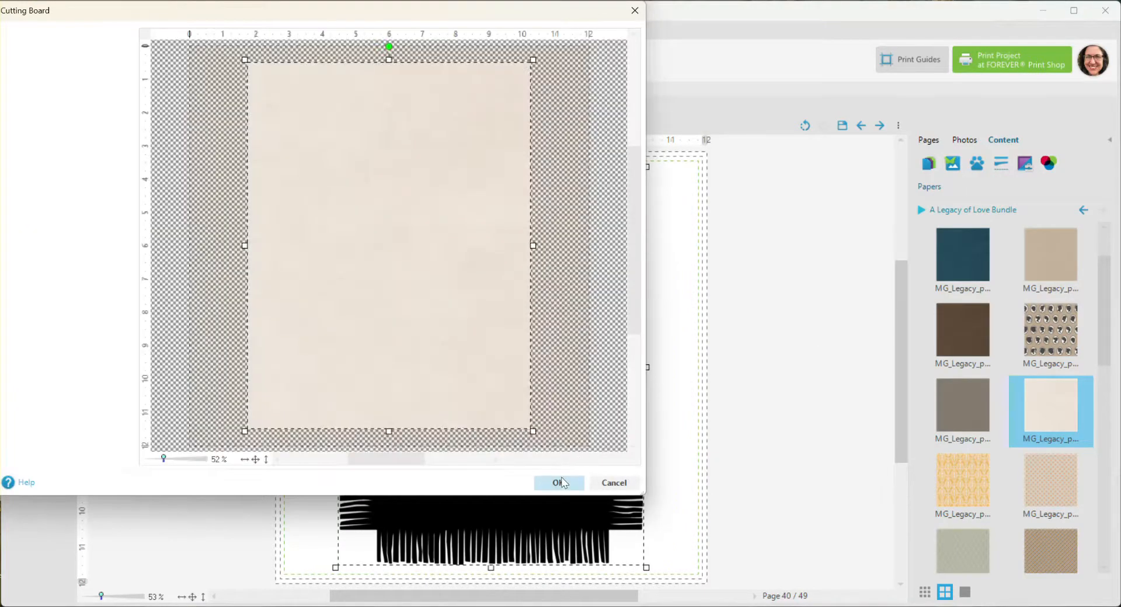
click(562, 477)
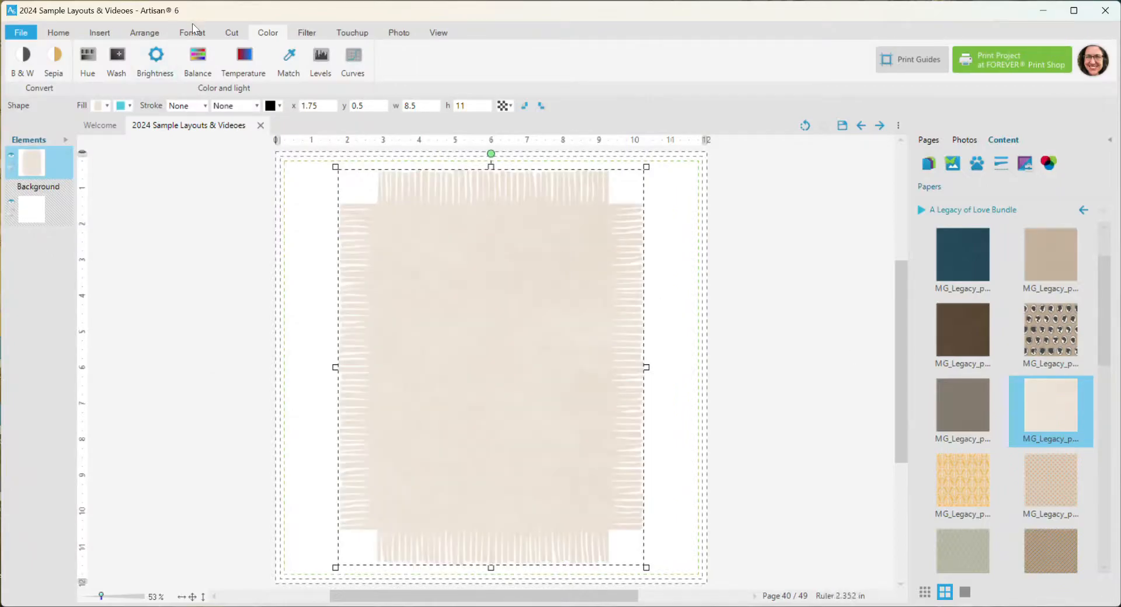
Fill the portrait fringe shape with the silhouette-portrait patterned paper from A Legacy of Love Bundle
click(1041, 329)
right_click(1042, 329)
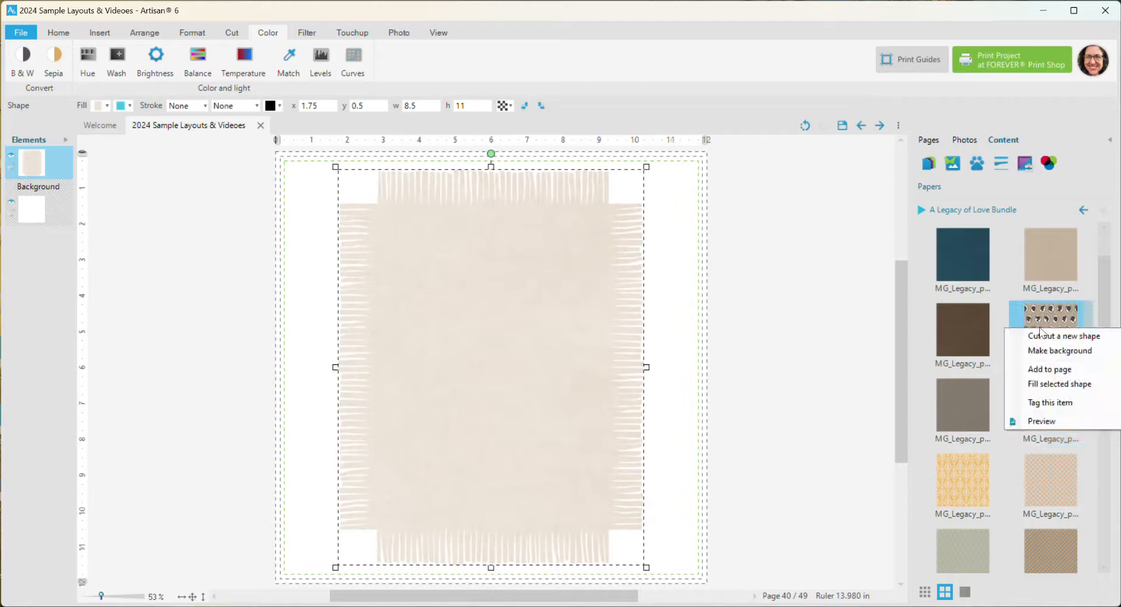
click(1051, 386)
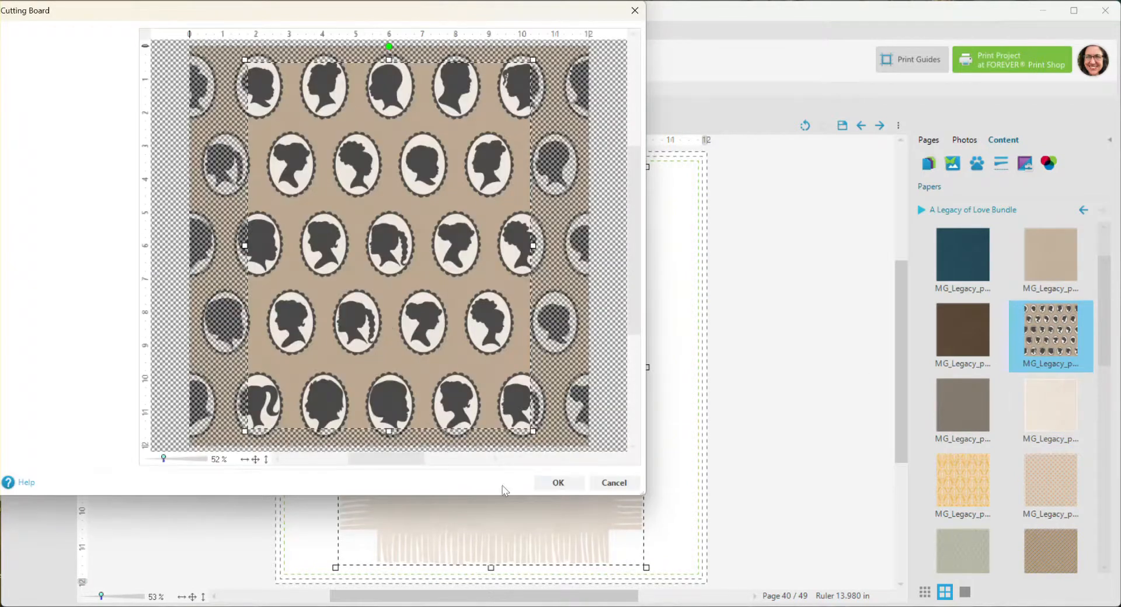
click(566, 479)
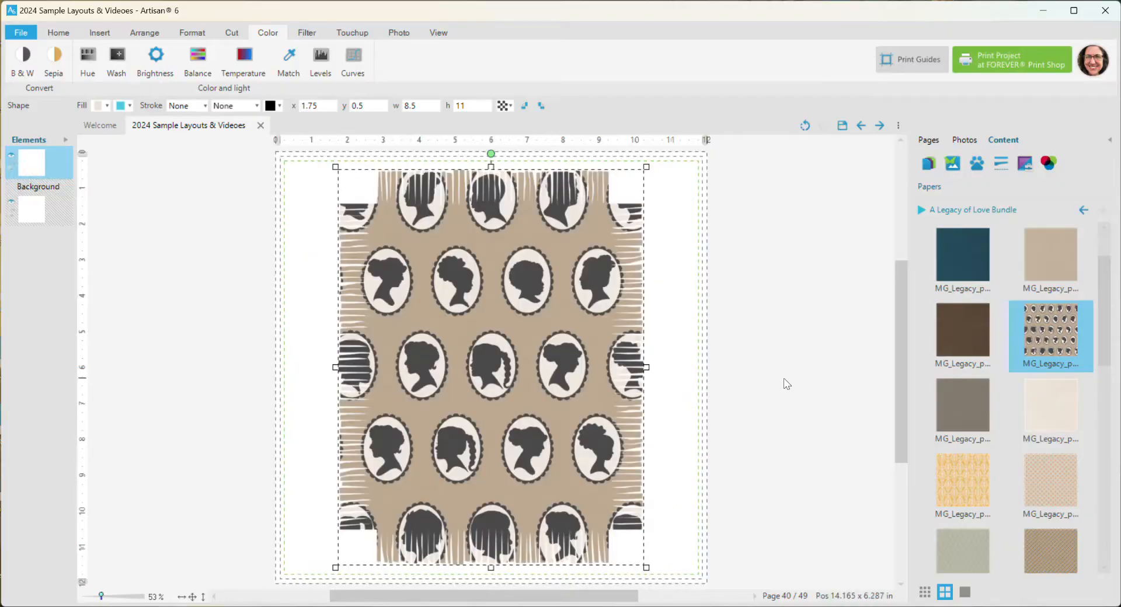
Scale the fringe shape down to about 6.68 by 8.65 in, reposition it, and delete it from the page
drag(565, 256, 550, 256)
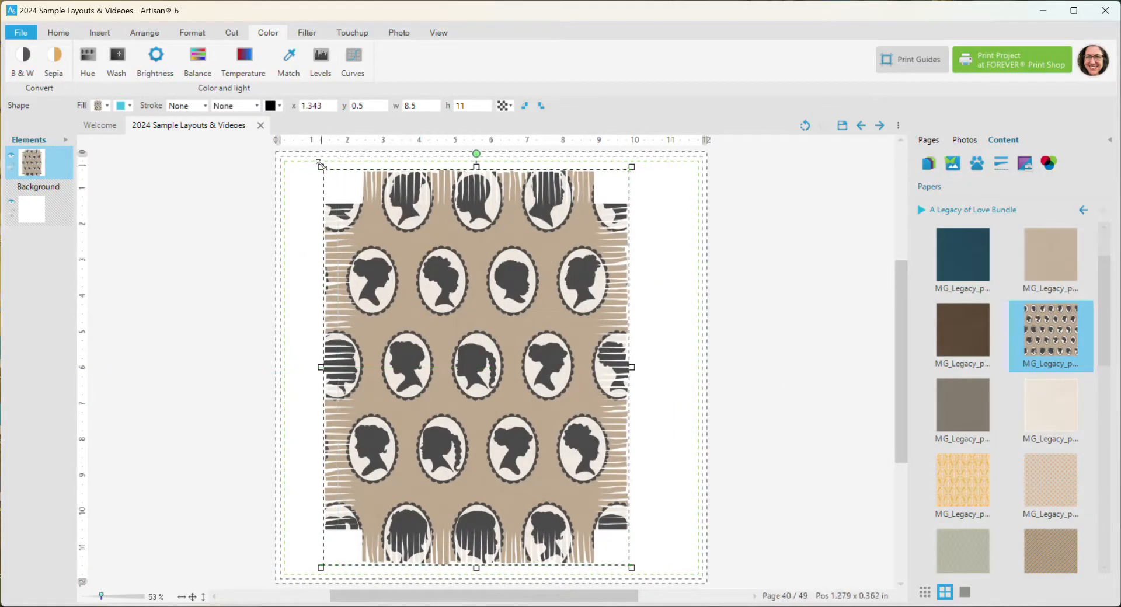
drag(320, 166, 385, 249)
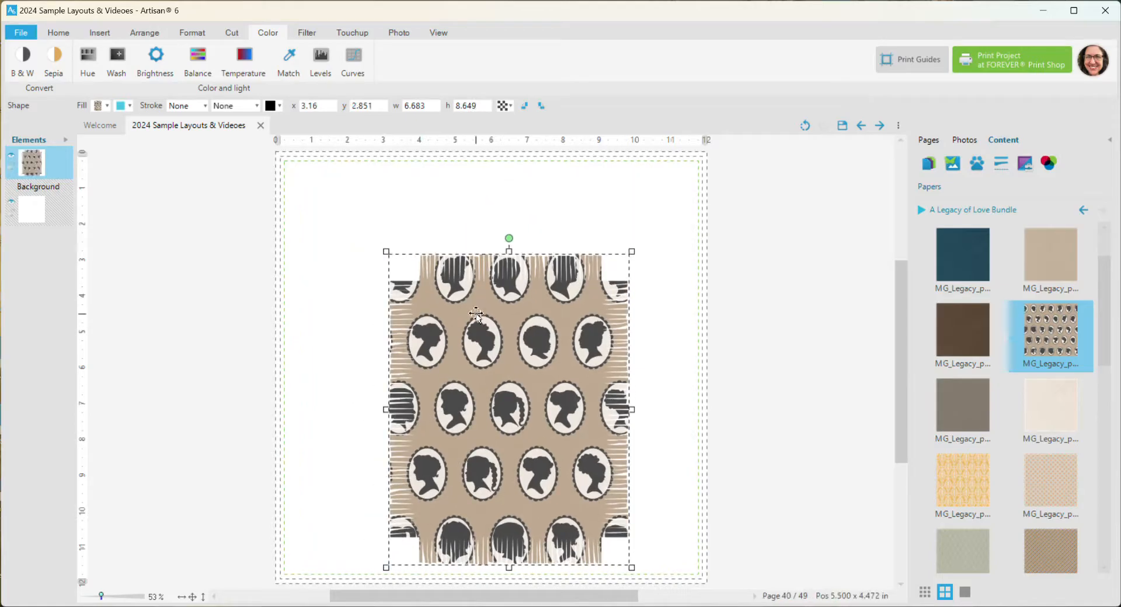
drag(601, 273, 617, 229)
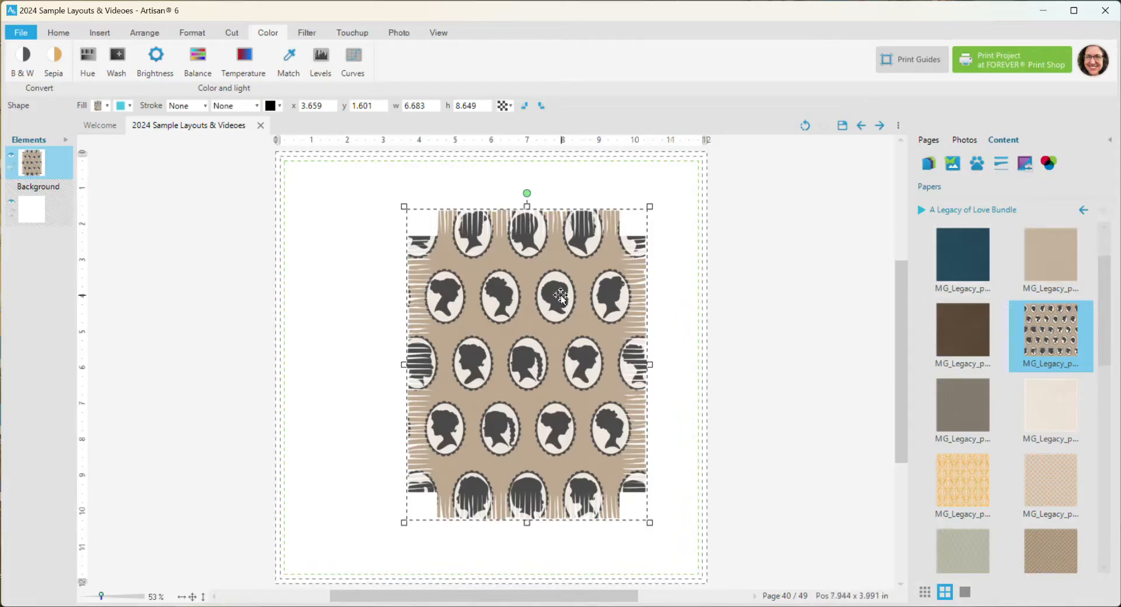
key(Delete)
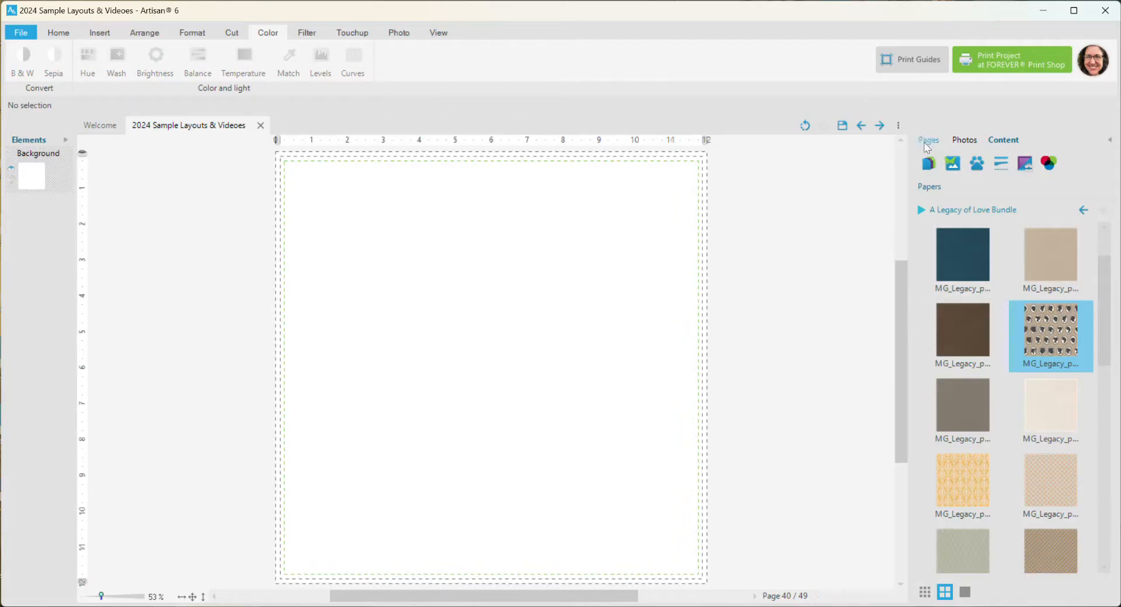
Go to page 41 with the family photo and load the Everyday Fringe Bundle kit's frames
click(923, 142)
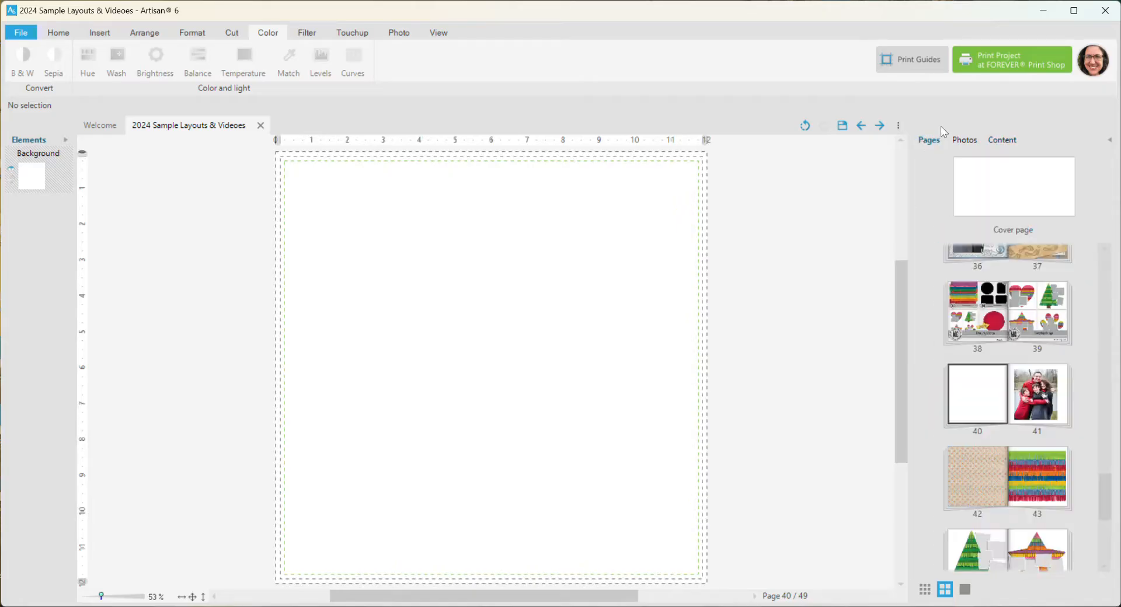
click(1035, 394)
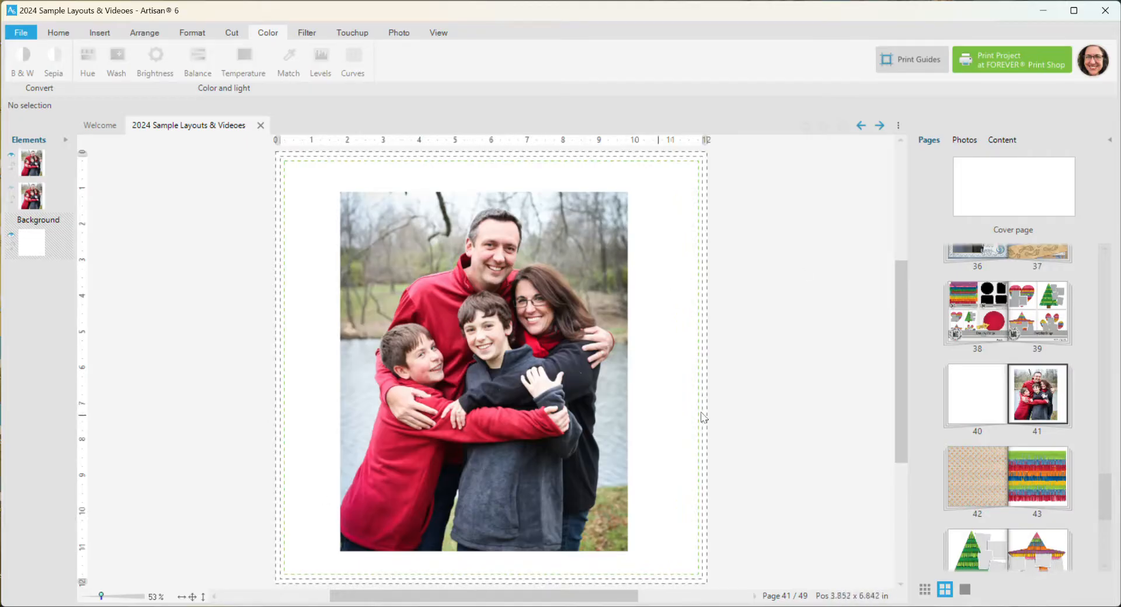
click(1008, 138)
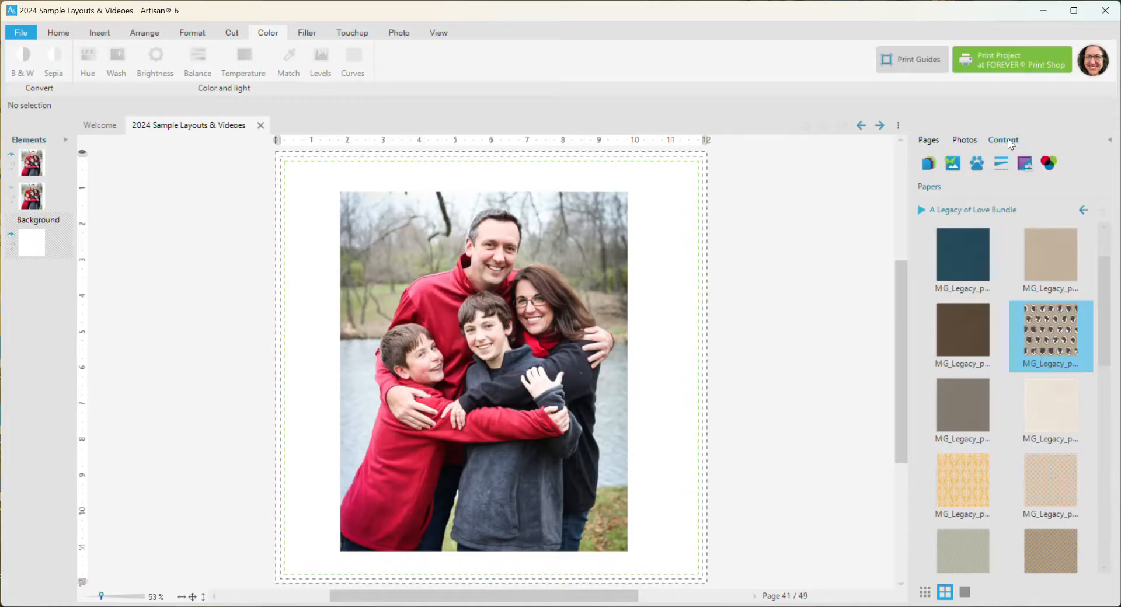
click(1028, 165)
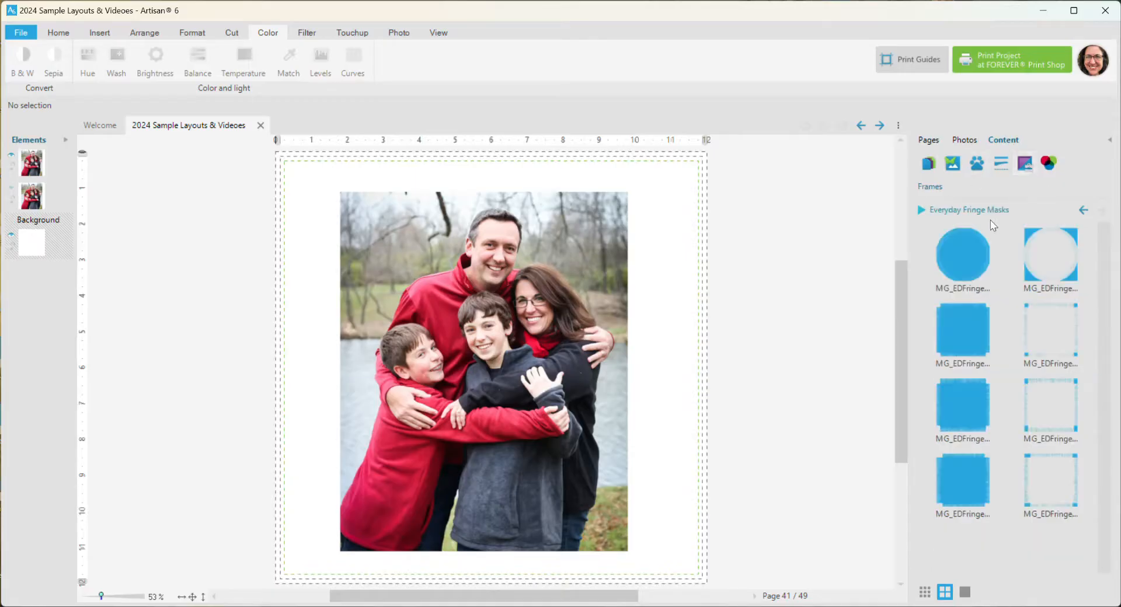
click(921, 211)
click(863, 248)
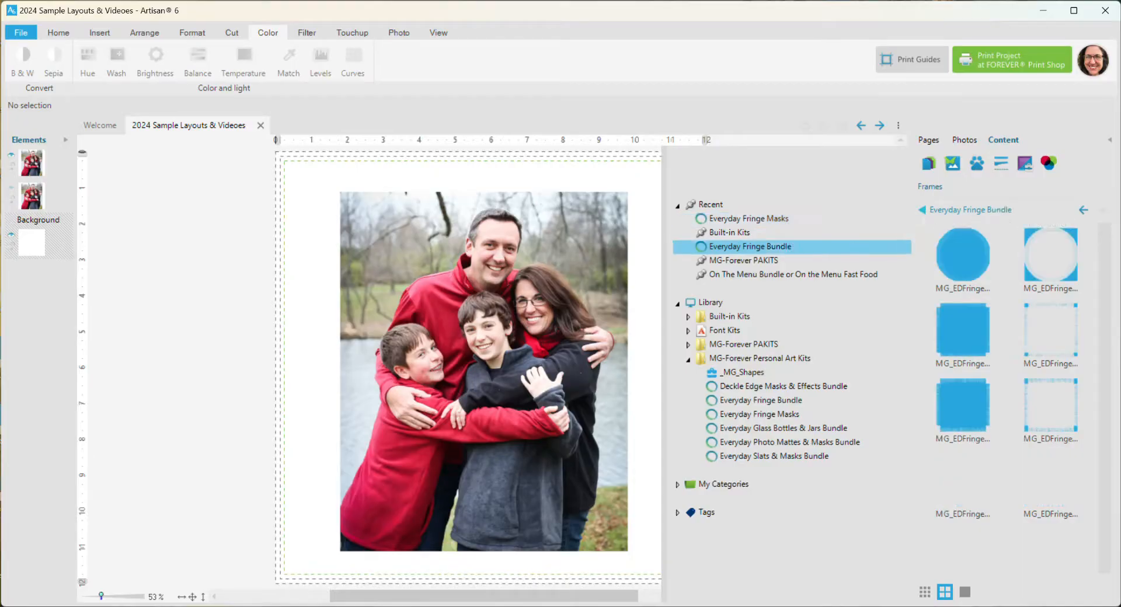
click(922, 211)
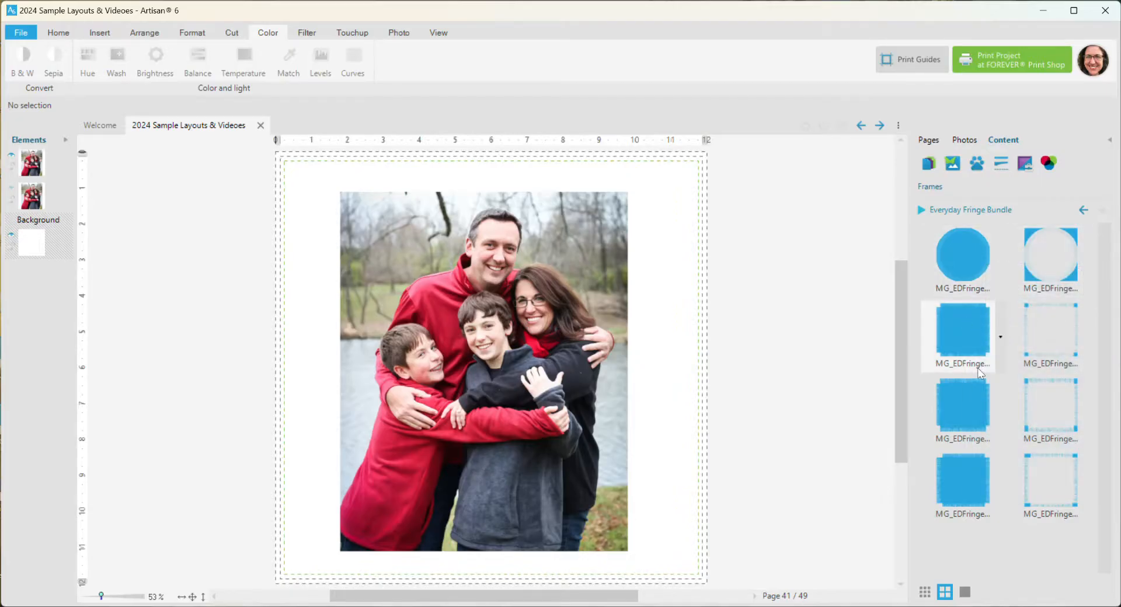
Try to apply the last solid fringe mask frame with no photo selected
mouse_move(970, 394)
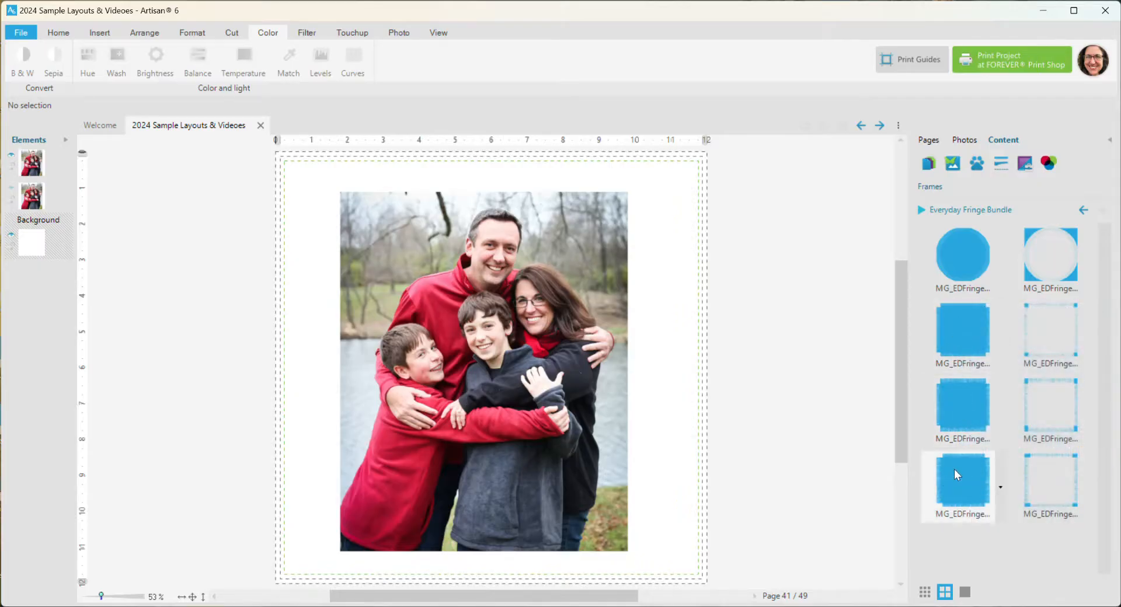
mouse_move(964, 482)
double_click(966, 474)
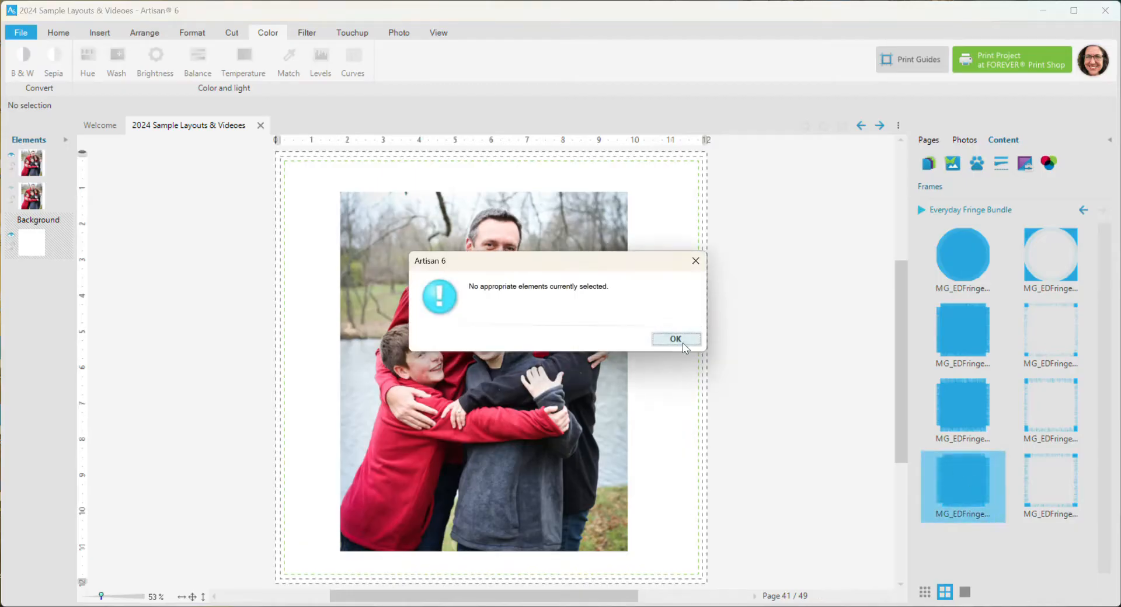
click(672, 338)
Apply the last solid fringe mask frame to the family photo and shift the photo to about x 1.94, y 0.86 in
click(595, 290)
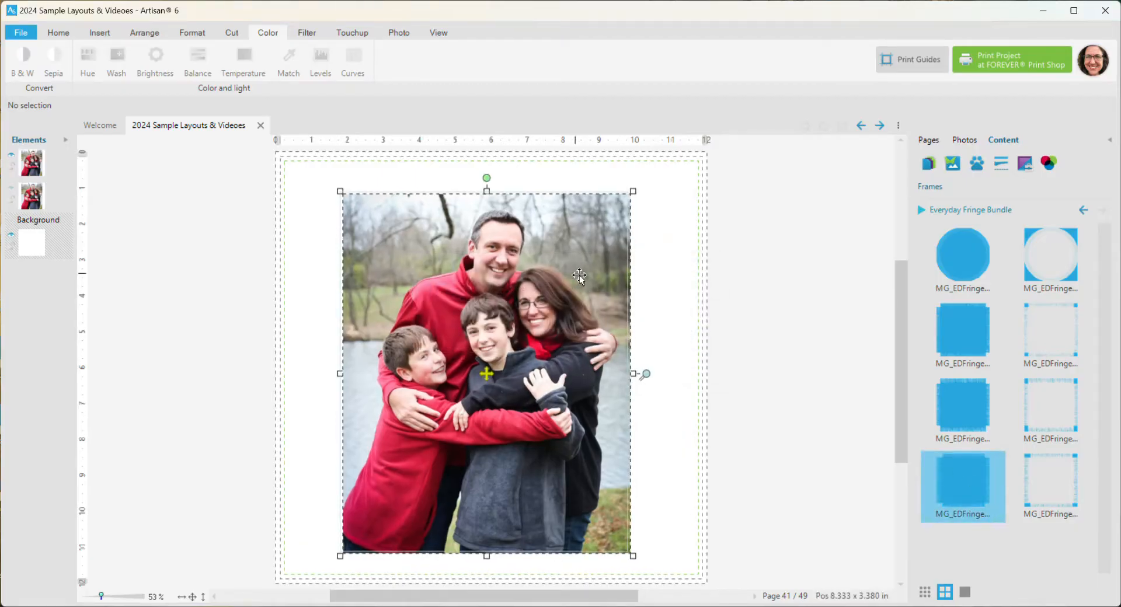
double_click(968, 478)
mouse_move(586, 275)
mouse_down()
mouse_move(572, 265)
mouse_move(570, 281)
mouse_up()
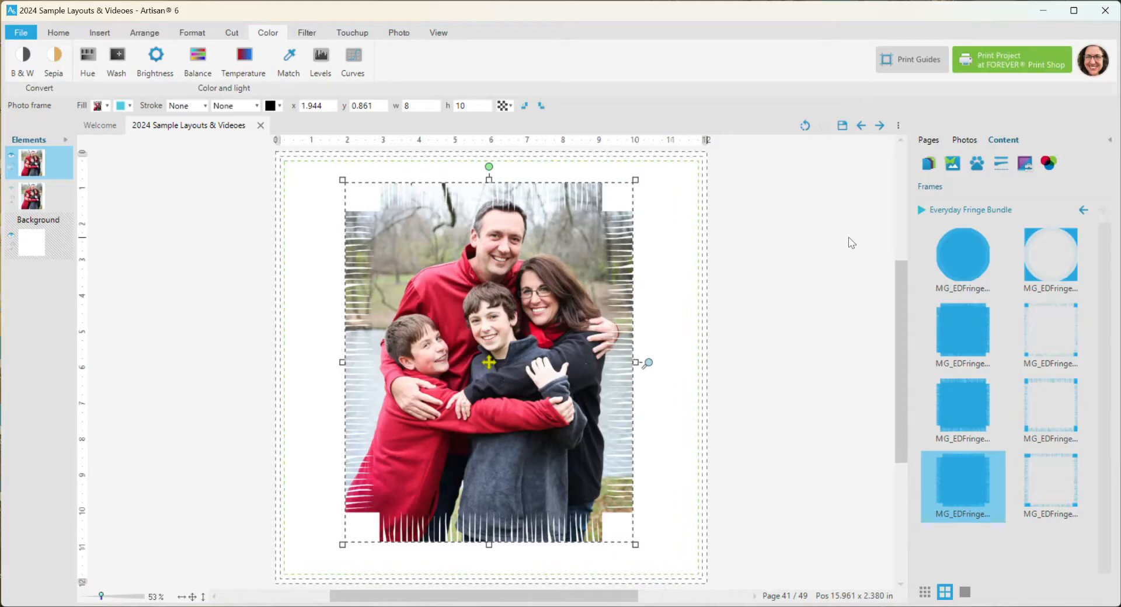
On page 42, apply the first non-circular solid fringe mask frame to the topmost patterned paper
click(929, 141)
click(965, 485)
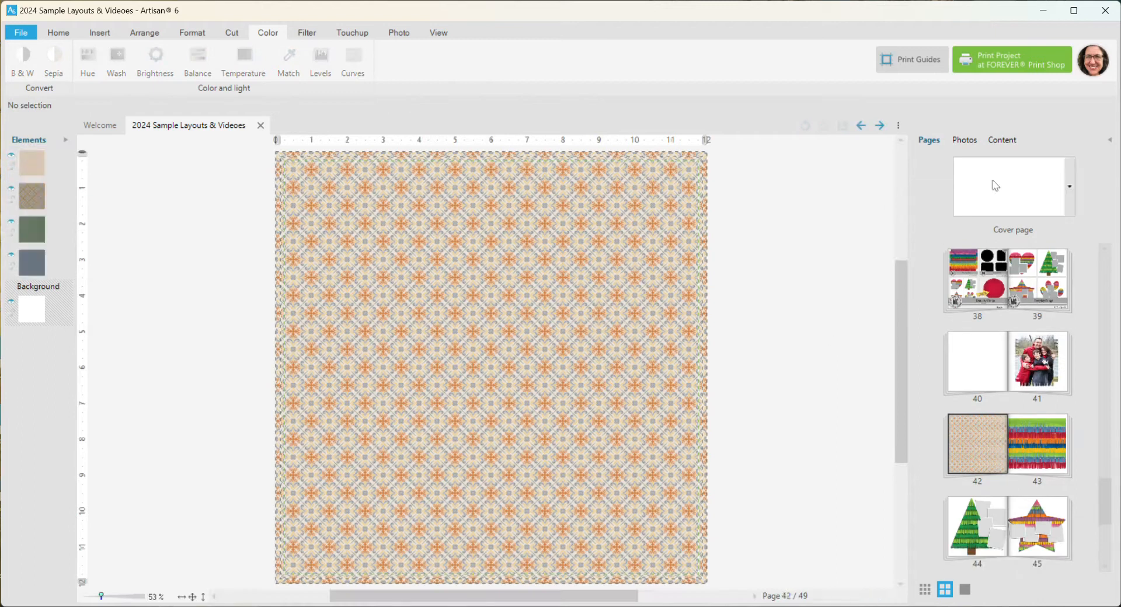
click(998, 142)
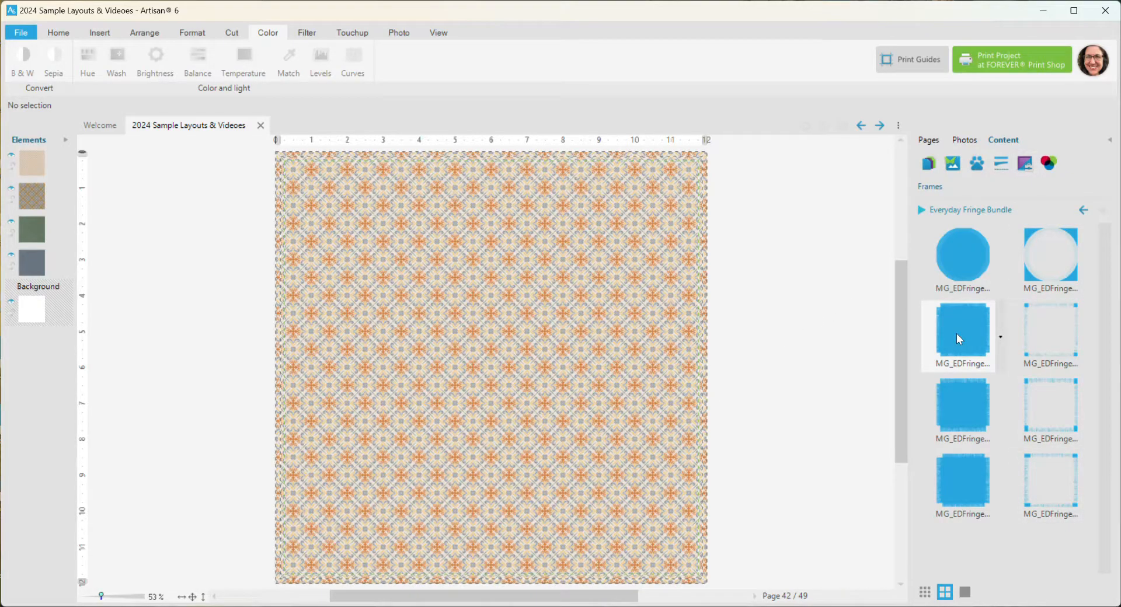
drag(959, 339, 559, 332)
click(40, 167)
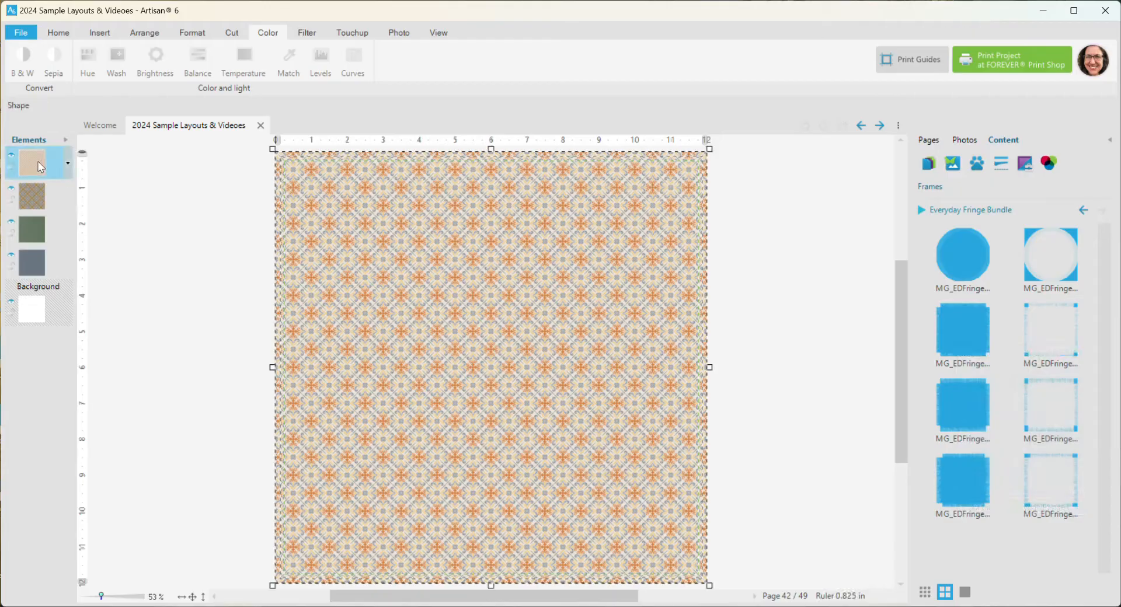
double_click(966, 329)
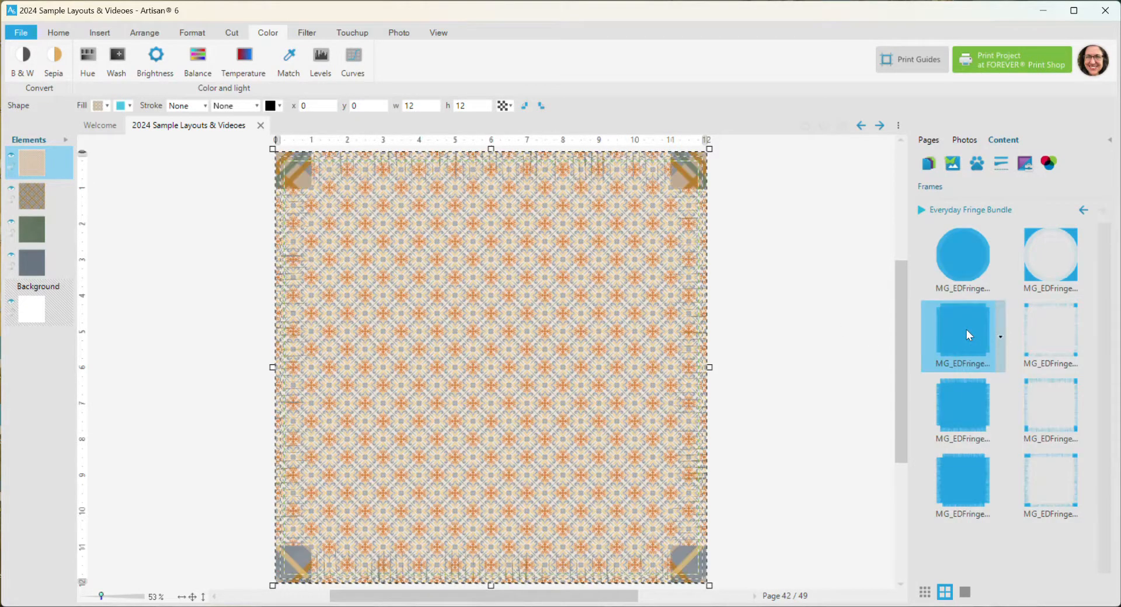
Hide the three paper layers beneath the fringed patterned paper on page 42
click(11, 192)
click(11, 227)
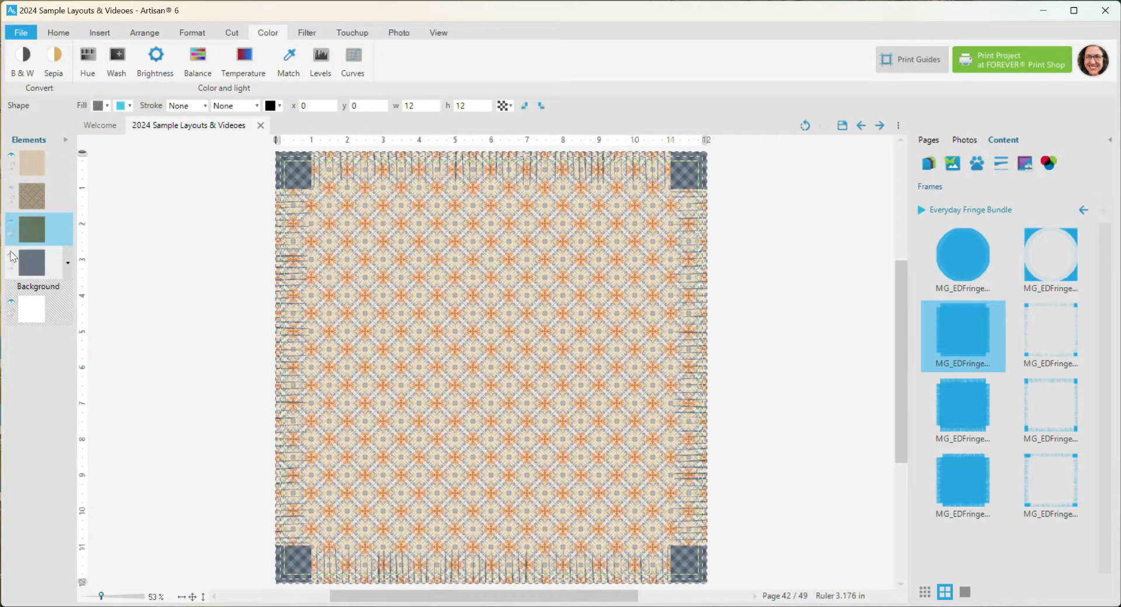
click(12, 255)
click(11, 258)
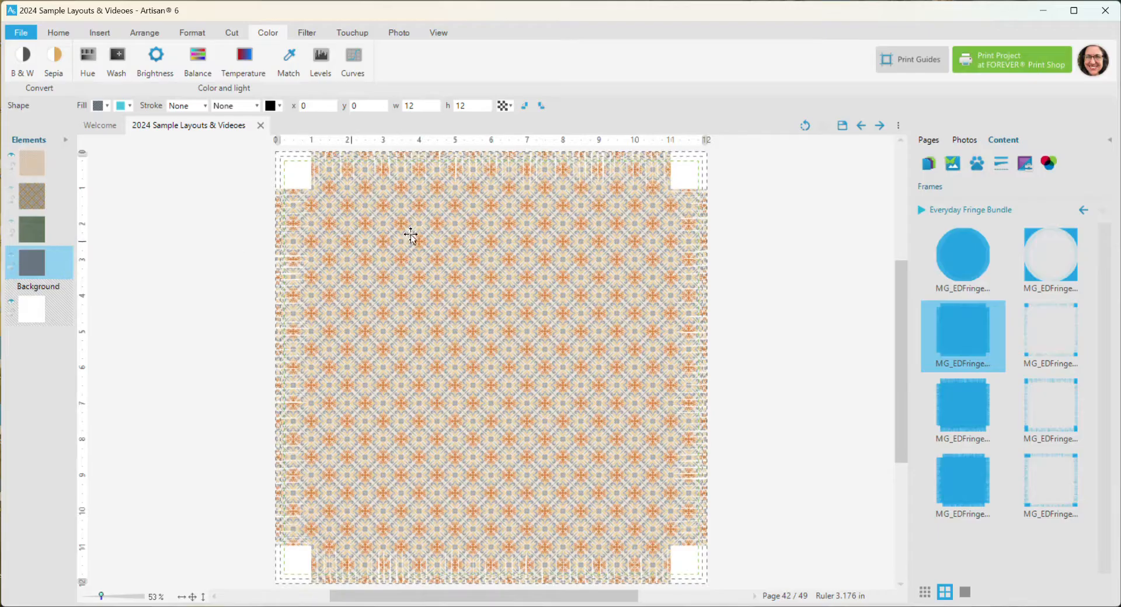
Move the fringed patterned paper on page 42 to about x 0.093, y 0.25 in and hide it
drag(411, 233, 435, 261)
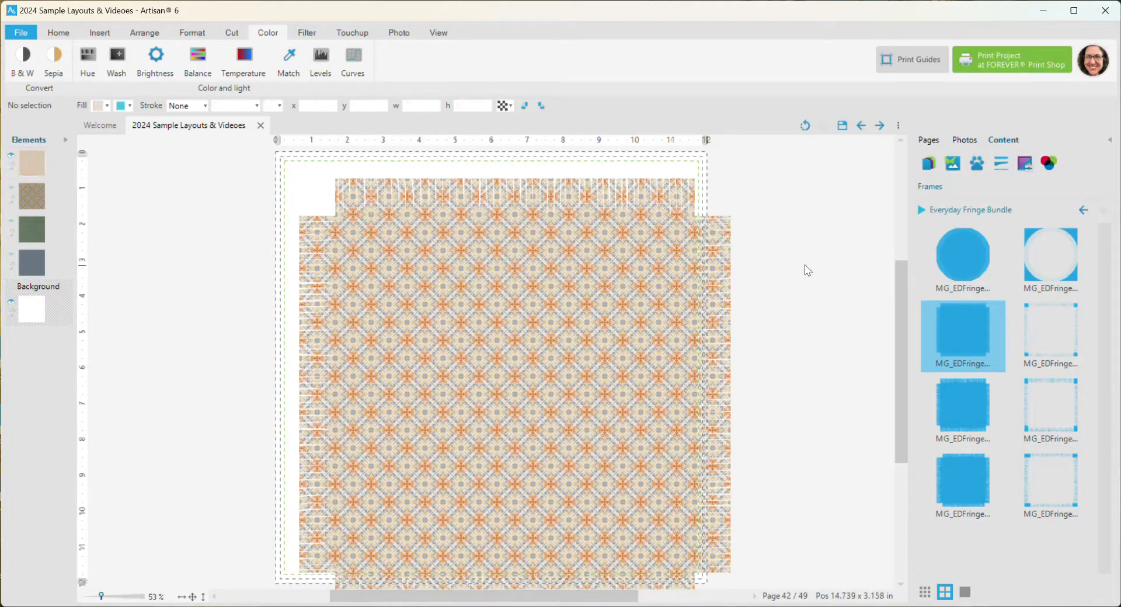
drag(619, 295, 598, 277)
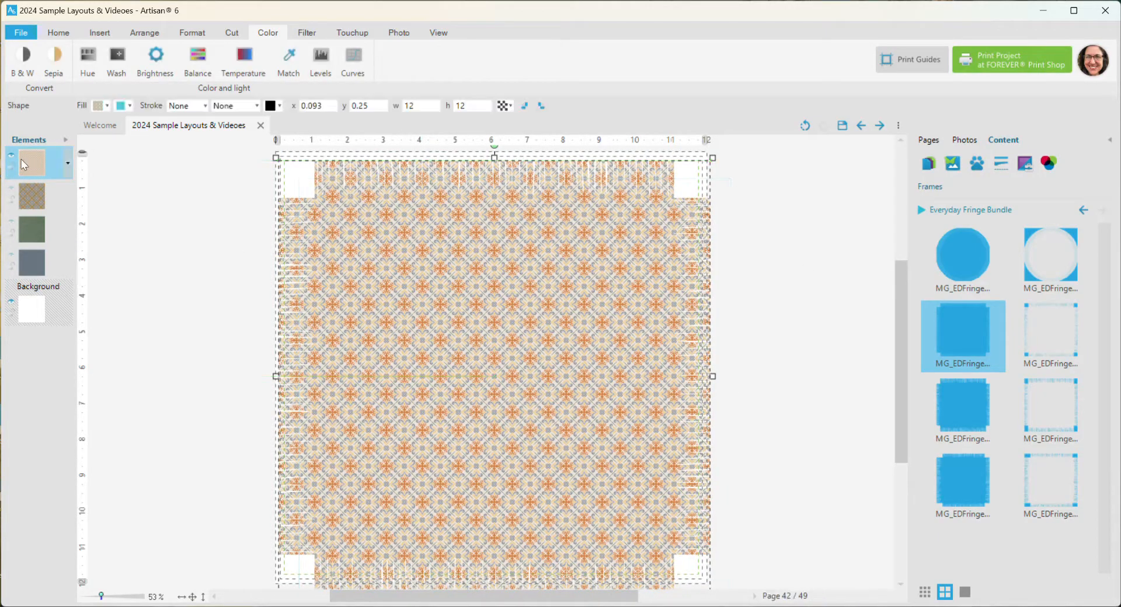
click(11, 154)
Show the green paper on page 42 and apply the first non-circular open fringe mask frame to it
click(13, 226)
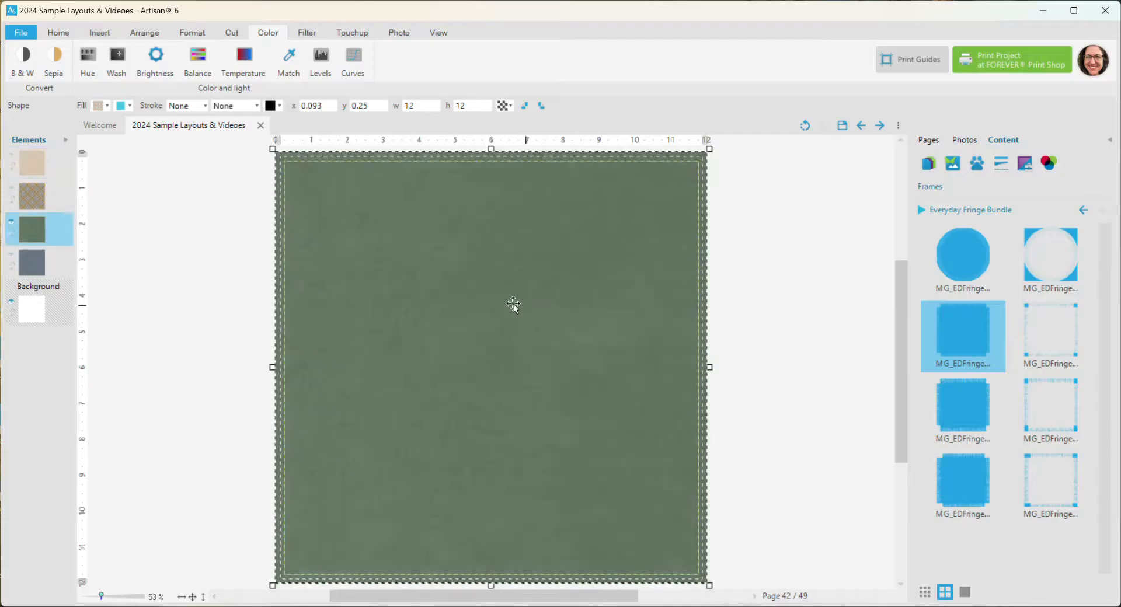
double_click(1050, 338)
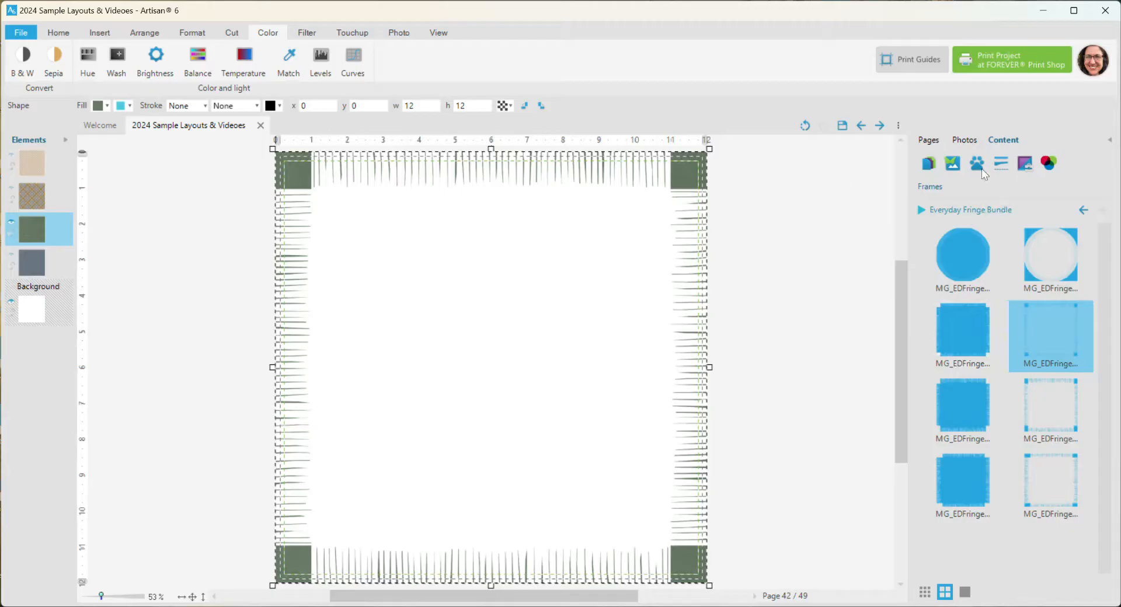
Look at the Everyday Fringe Masks embellishments and the project's pages
click(925, 141)
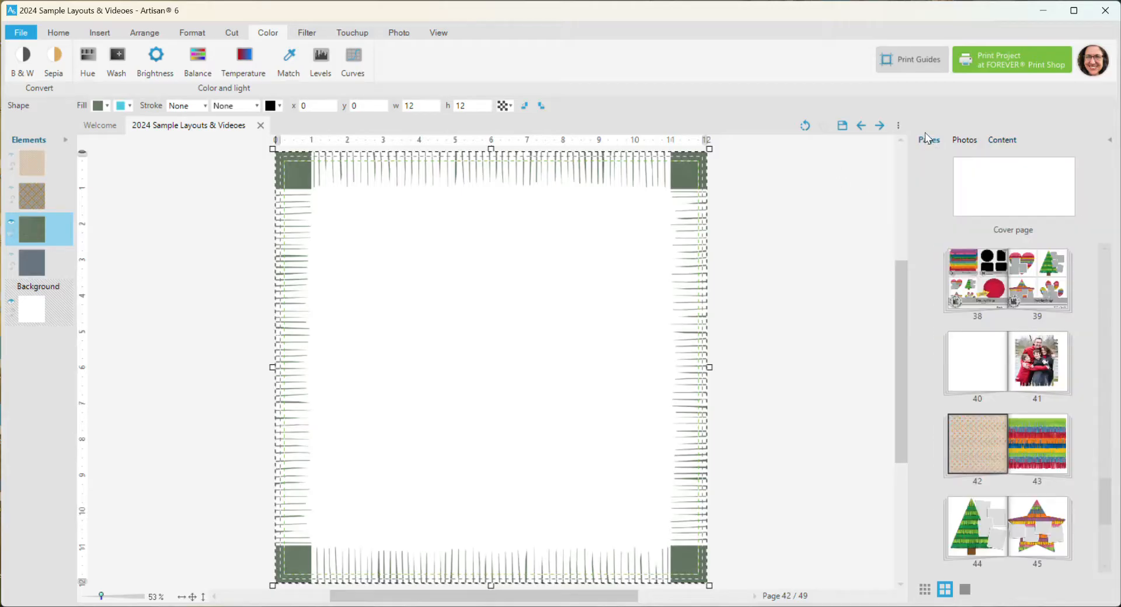
click(998, 141)
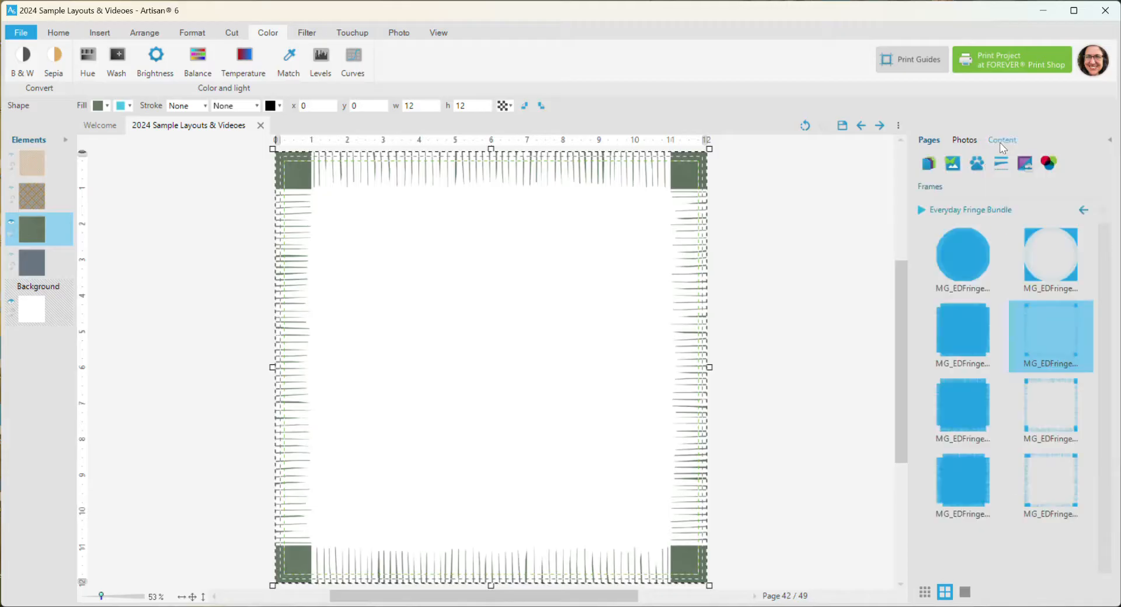
click(921, 209)
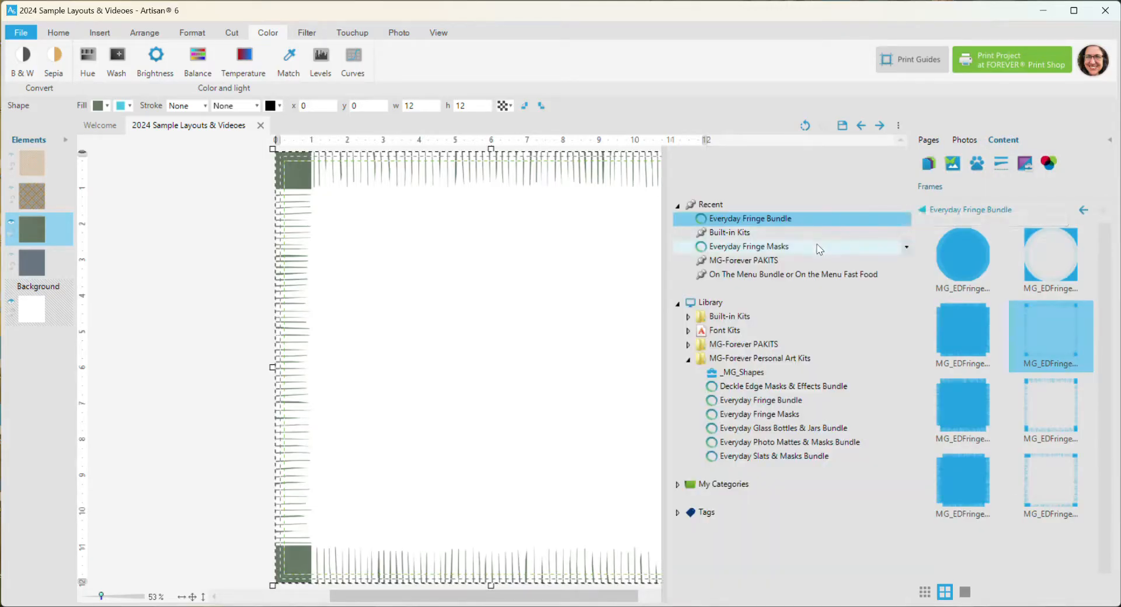
click(953, 164)
click(753, 263)
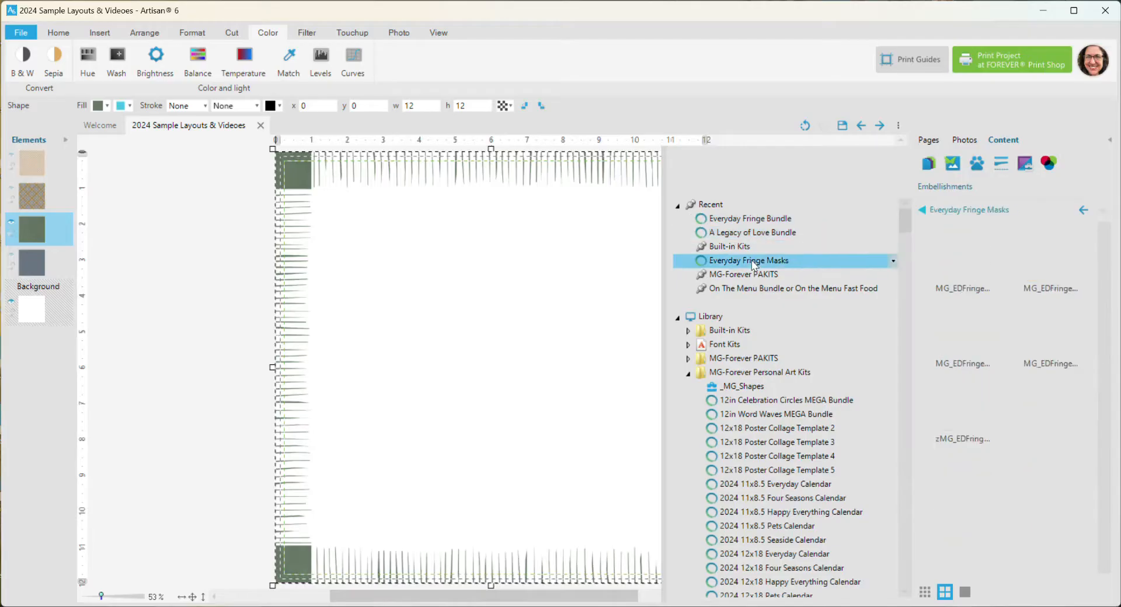
click(921, 208)
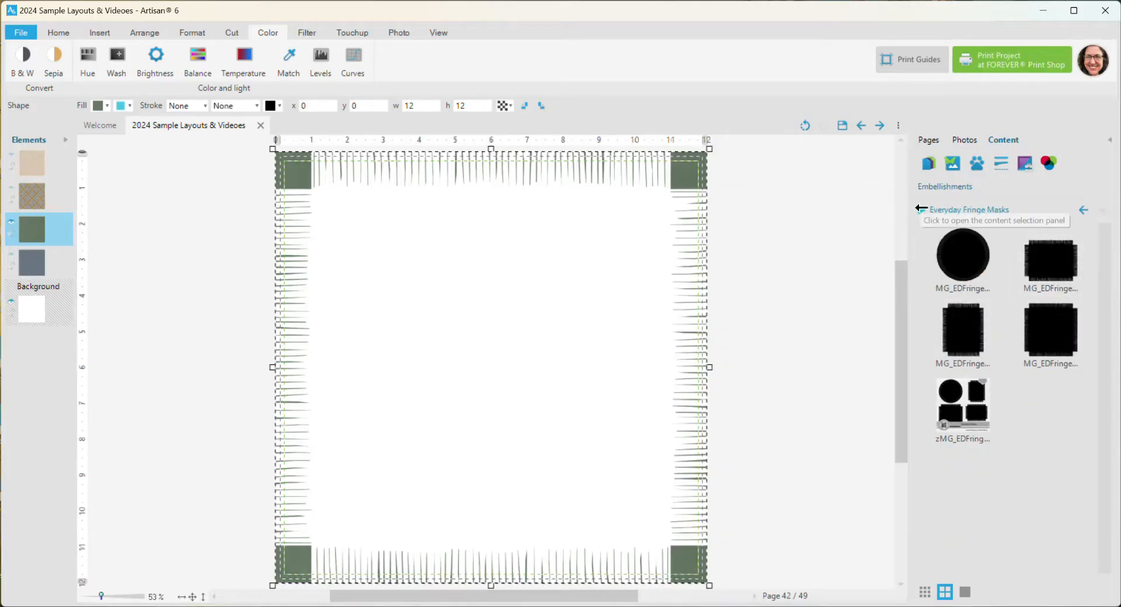
click(930, 141)
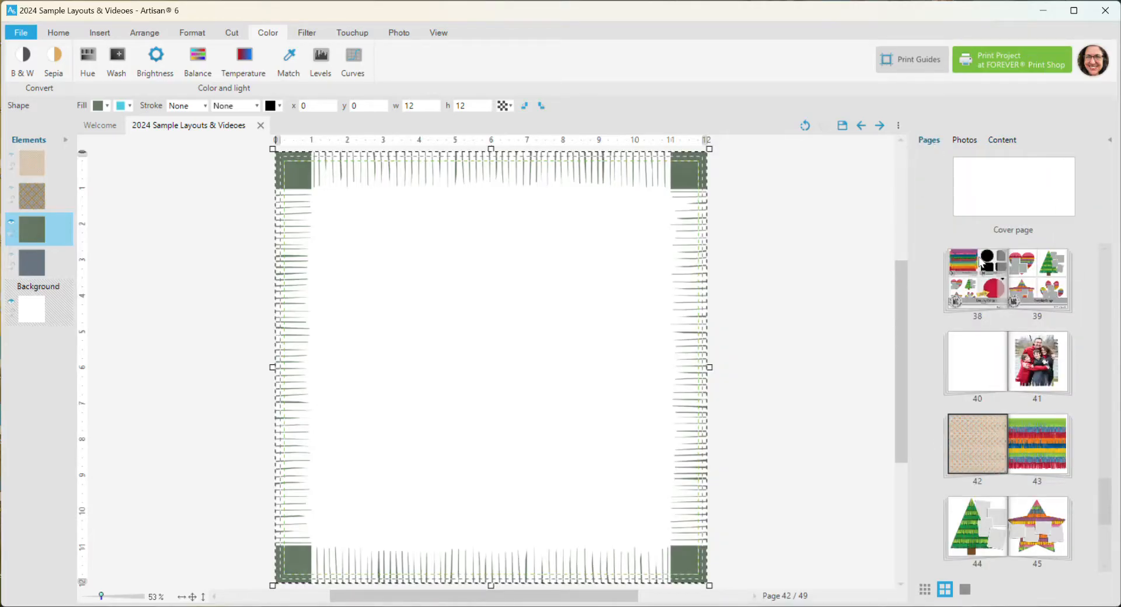
click(913, 113)
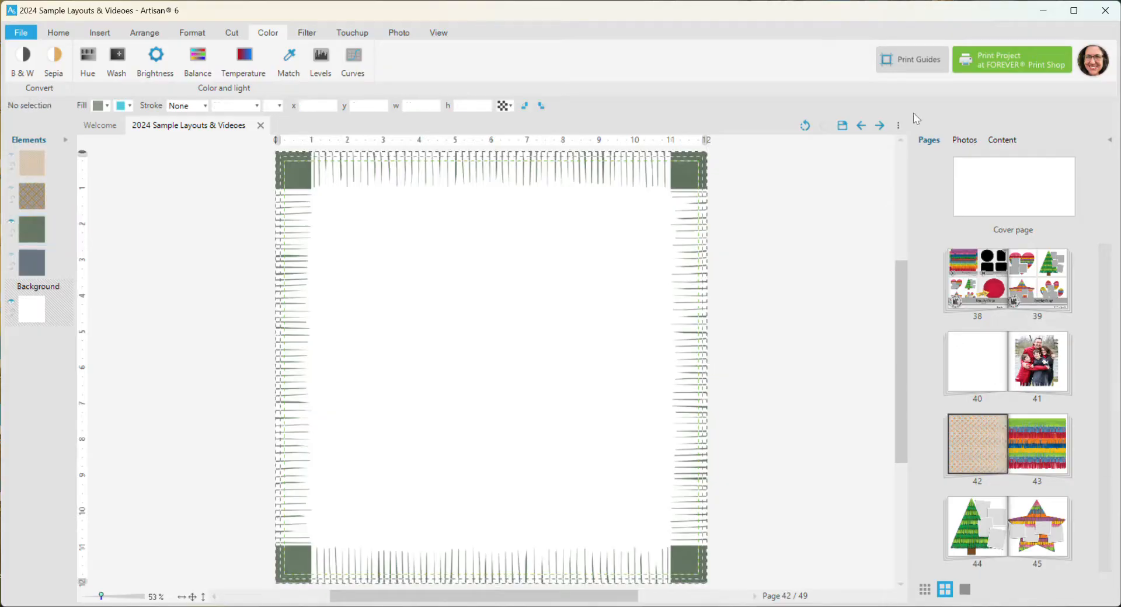
click(1008, 141)
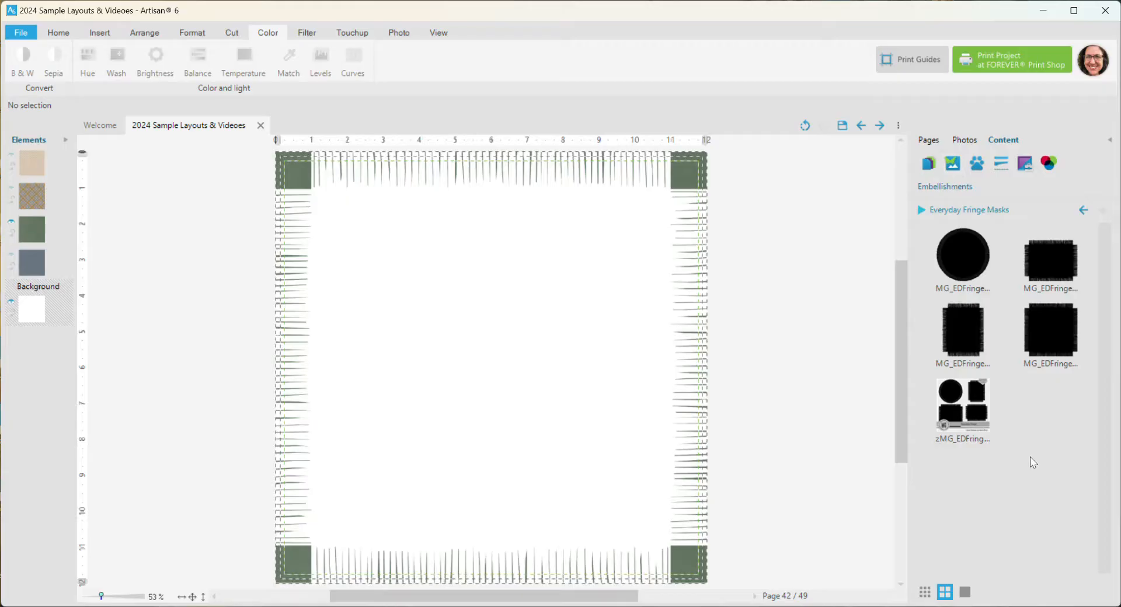
Add the red fringed circle from the Everyday Fringe Bundle embellishments to page 42 and hide the green fringe frame beneath it
click(923, 211)
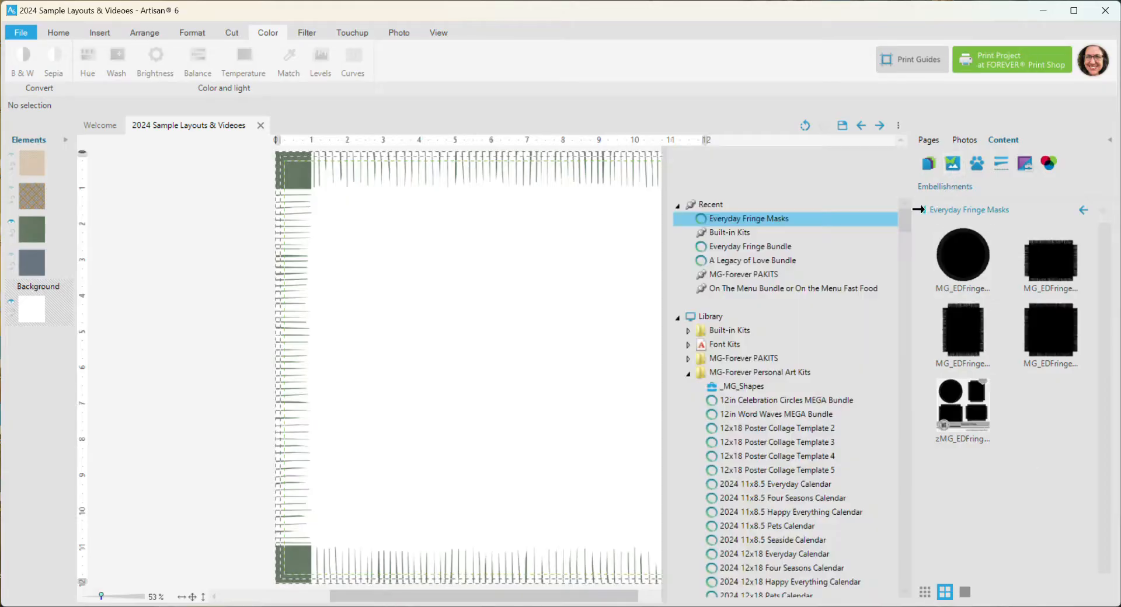
click(766, 251)
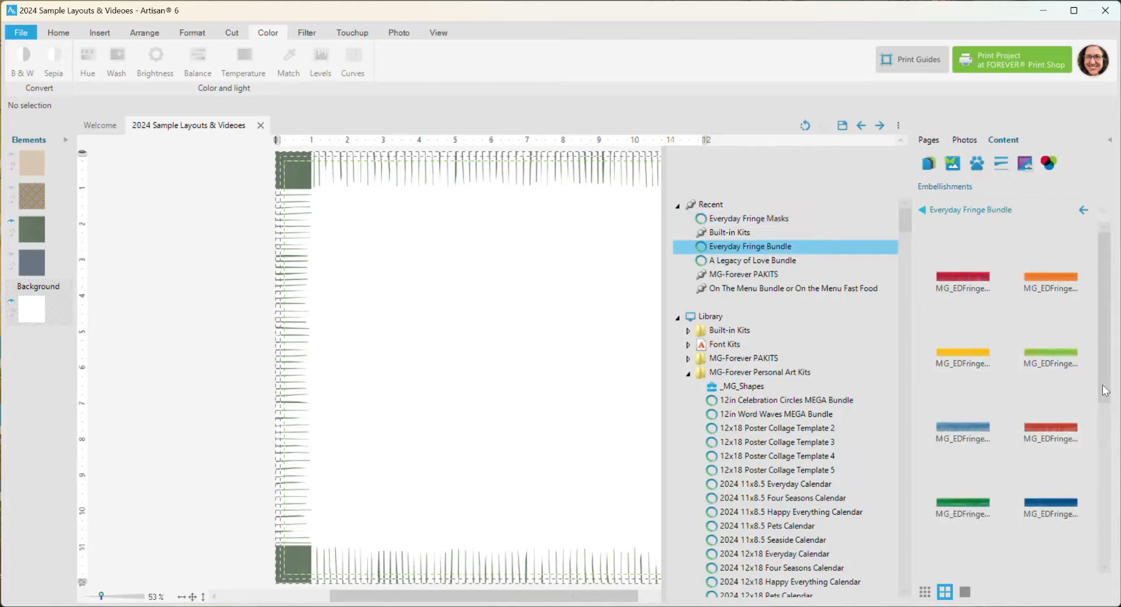
scroll(1108, 432, down, 1)
drag(1108, 432, 1108, 481)
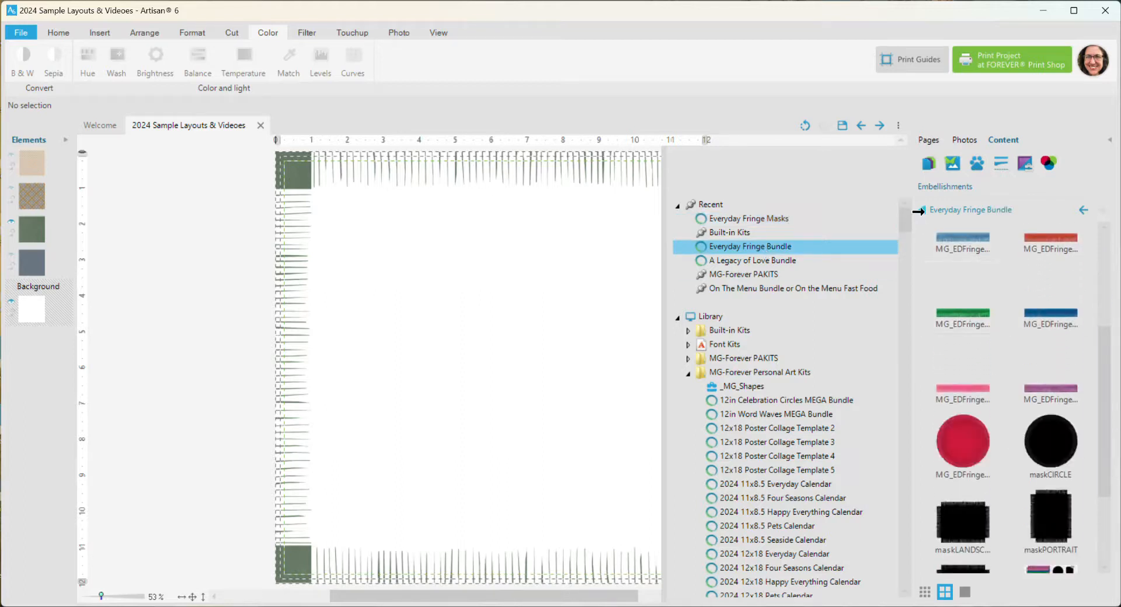
click(921, 212)
drag(959, 440, 572, 356)
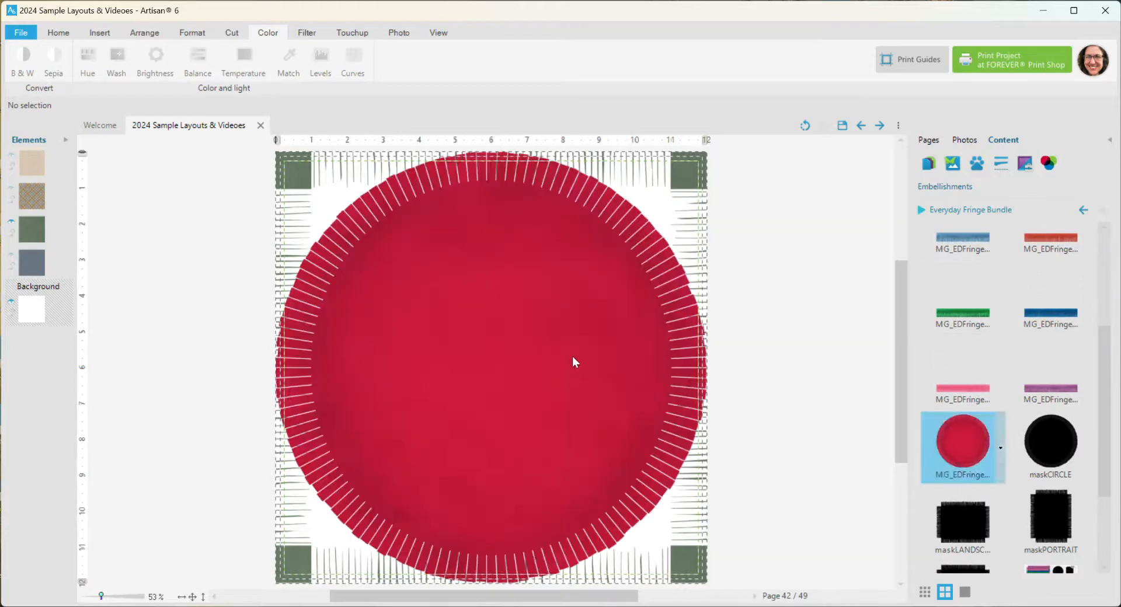
click(14, 271)
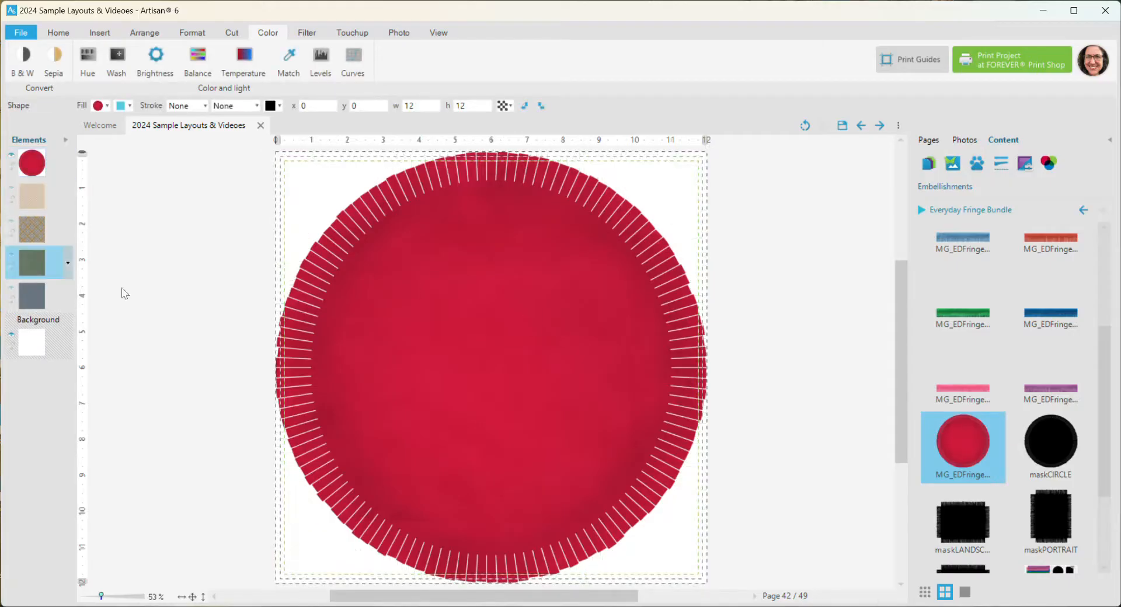
Shrink the red fringed circle to about 11.352 x 11.352 in and move it to about x 0.398, y 0.398 in
click(503, 321)
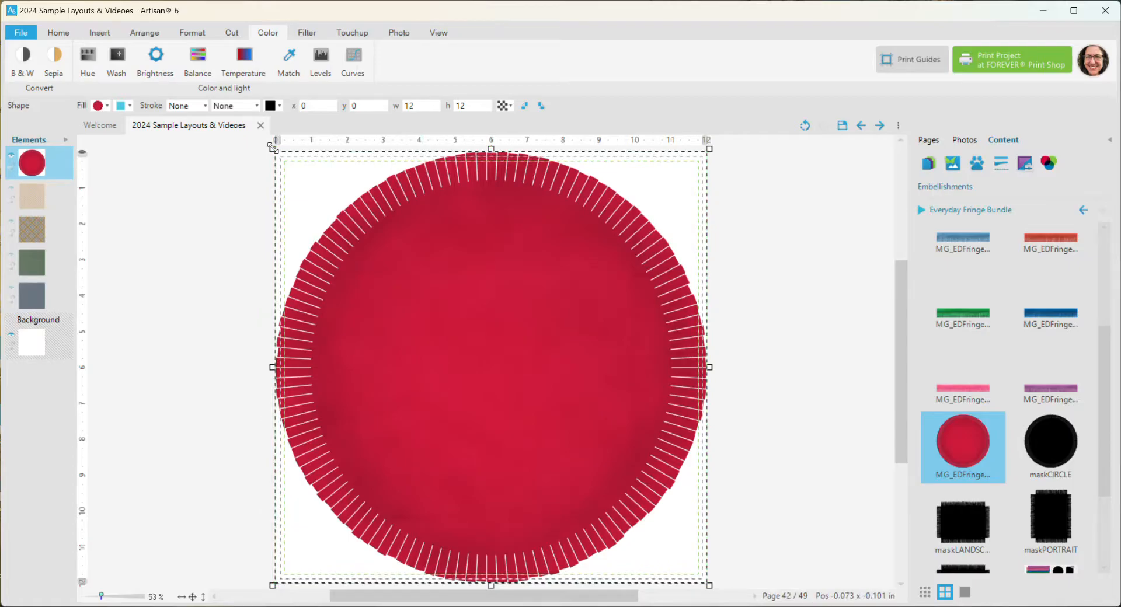
drag(273, 149, 306, 174)
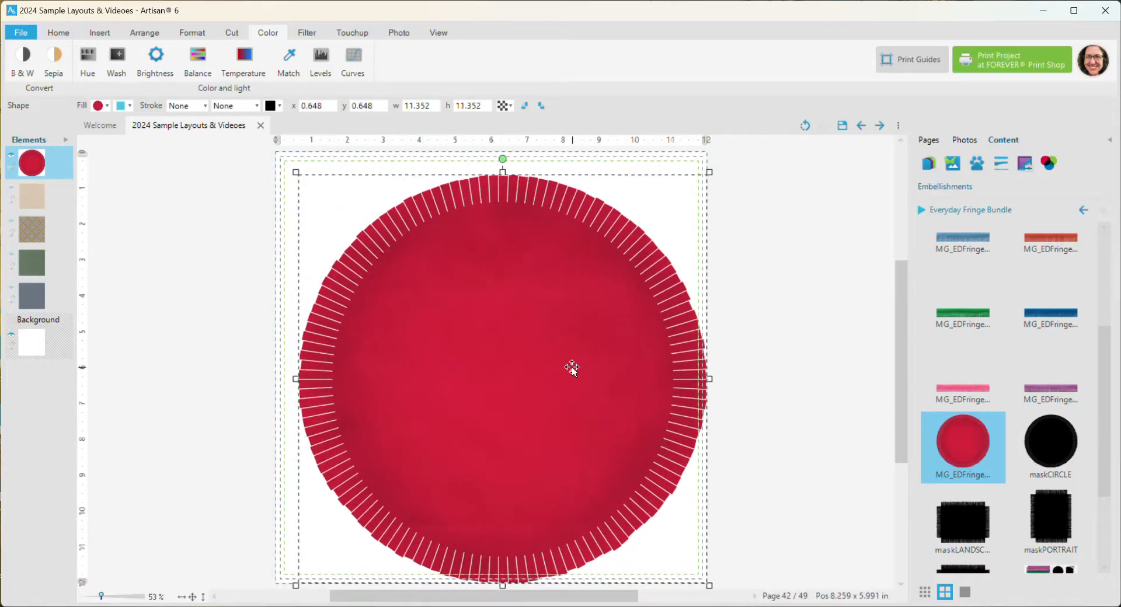
drag(570, 370, 562, 360)
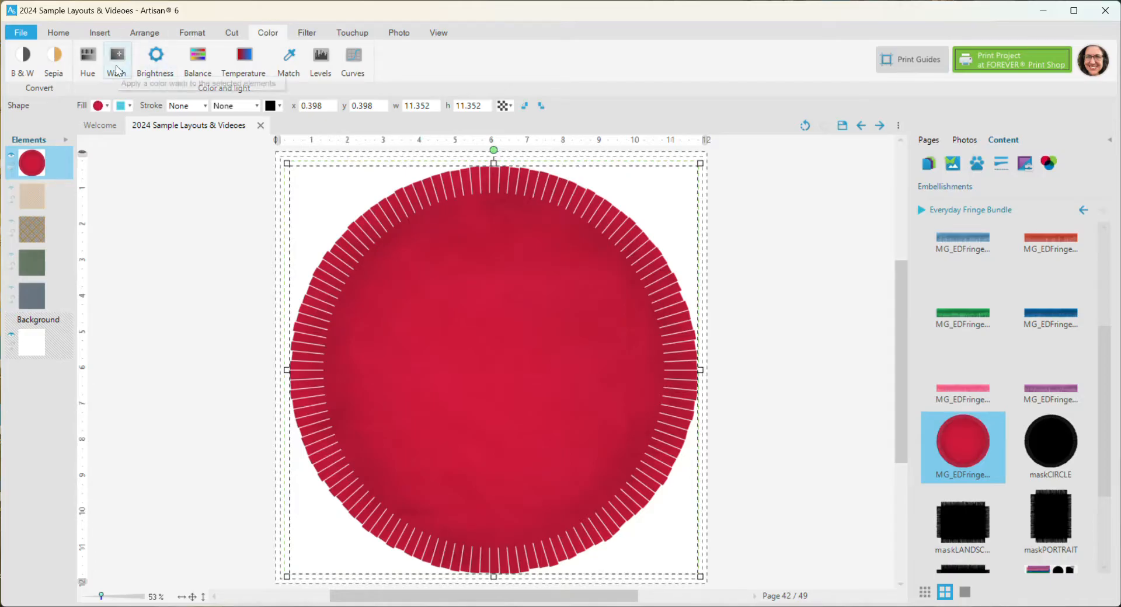
Try hue shifts of -89 and 78 on the red fringed circle
click(81, 53)
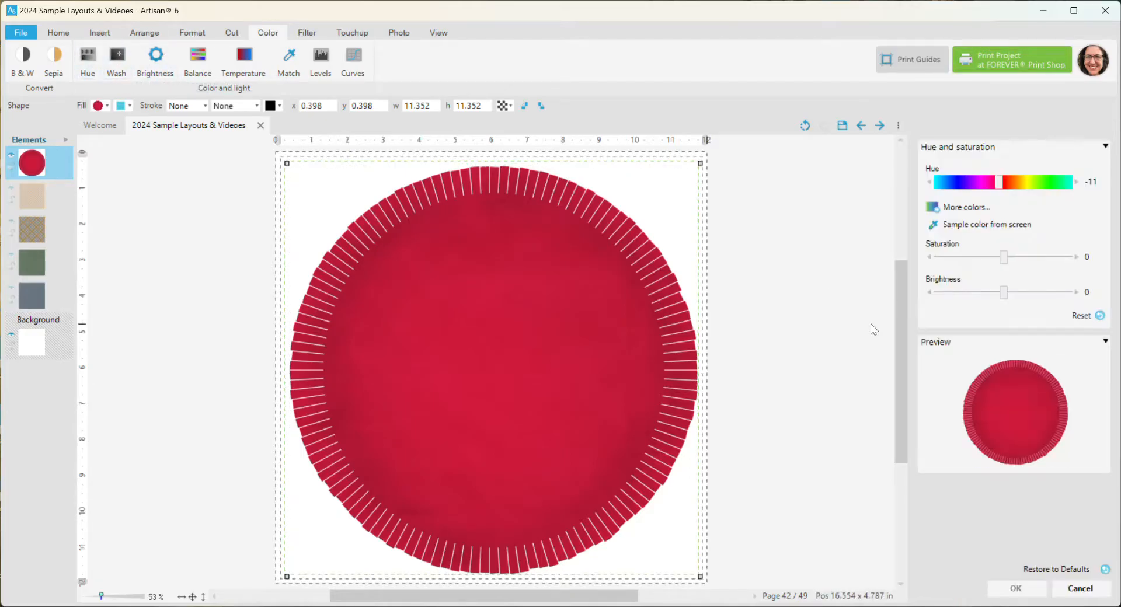
click(972, 185)
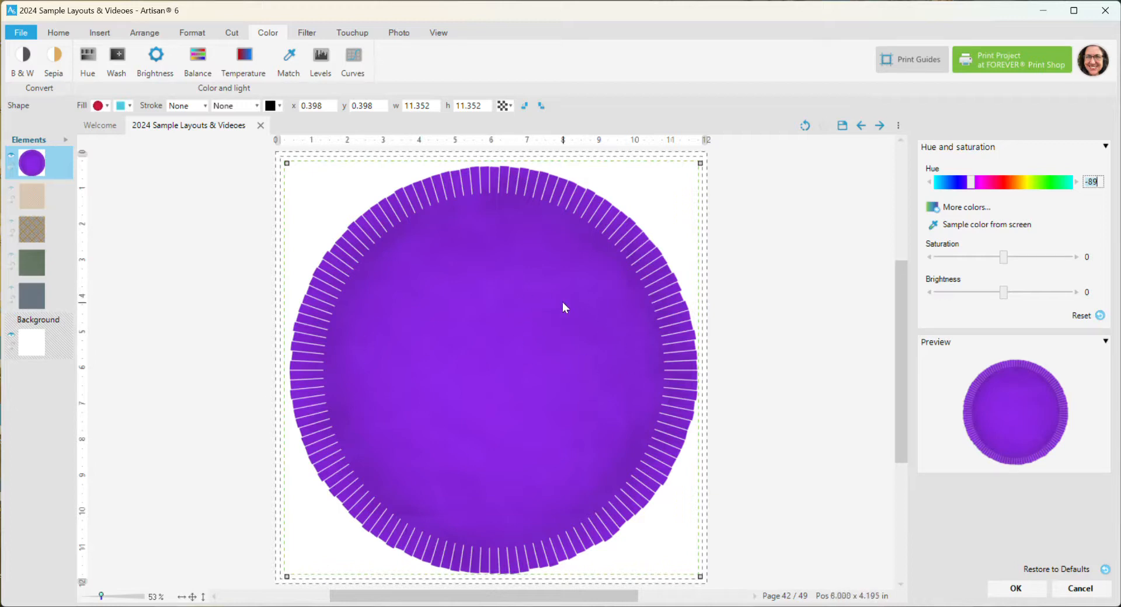
click(1031, 182)
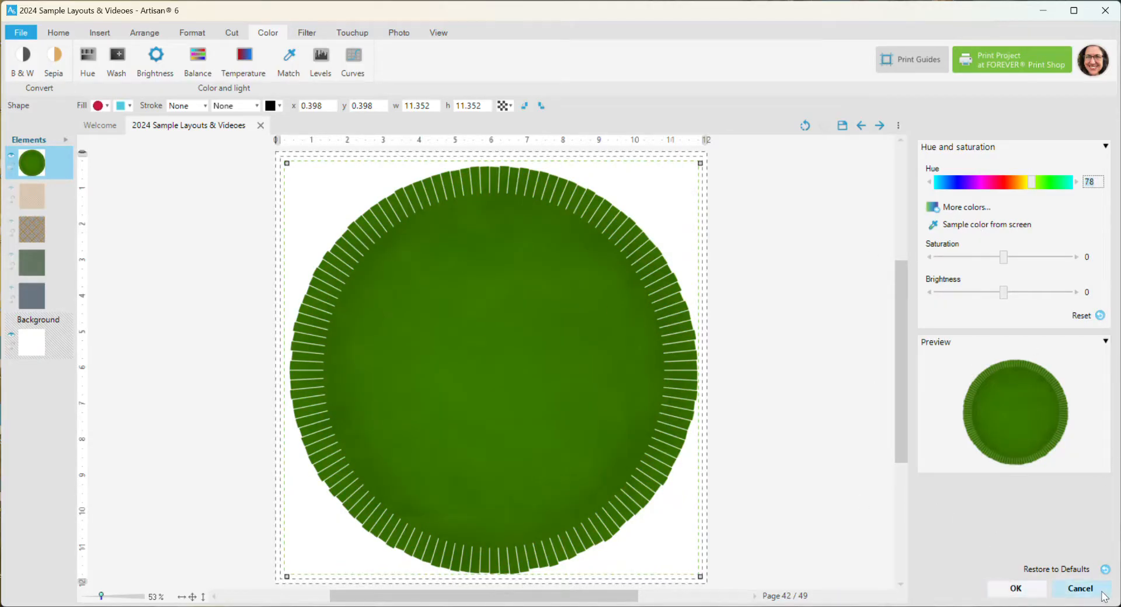
click(1080, 589)
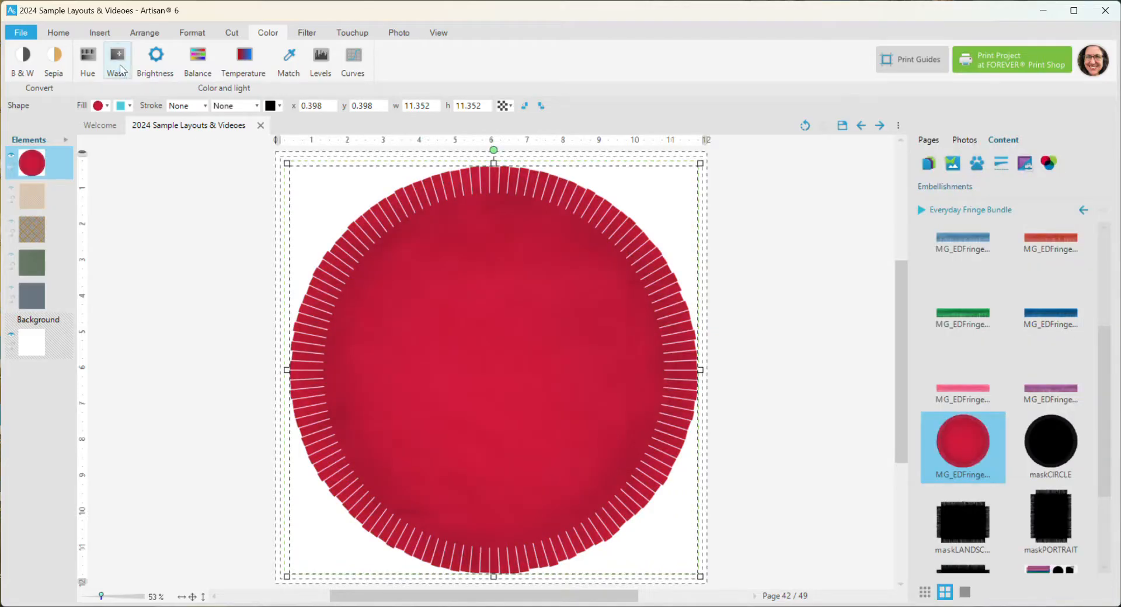
Try a color wash on the red fringed circle with brightness 30 and hue -95
click(117, 65)
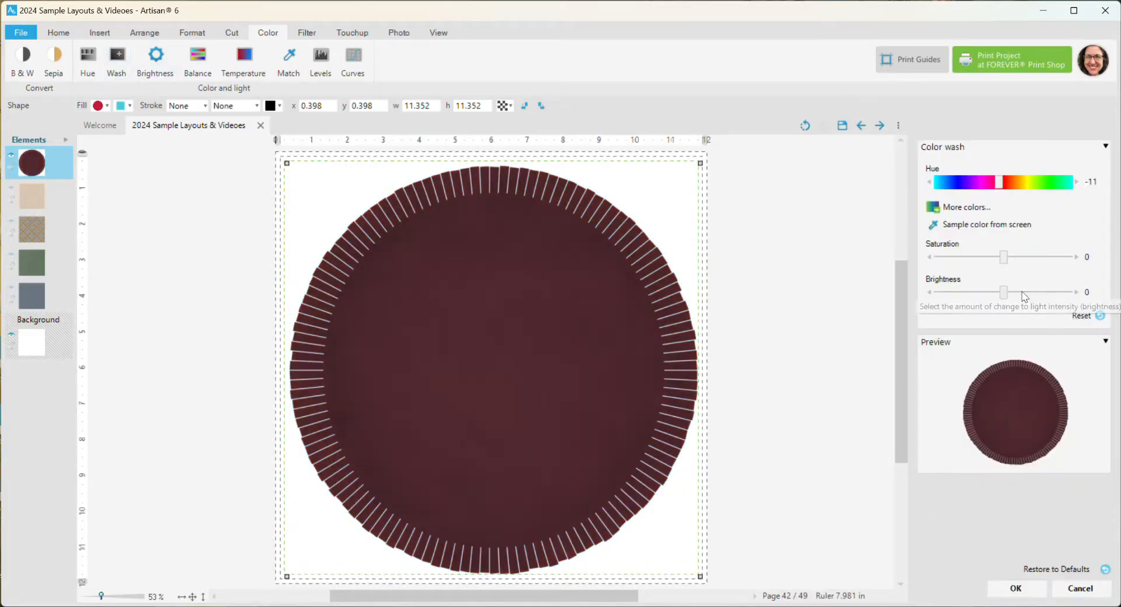
click(1022, 292)
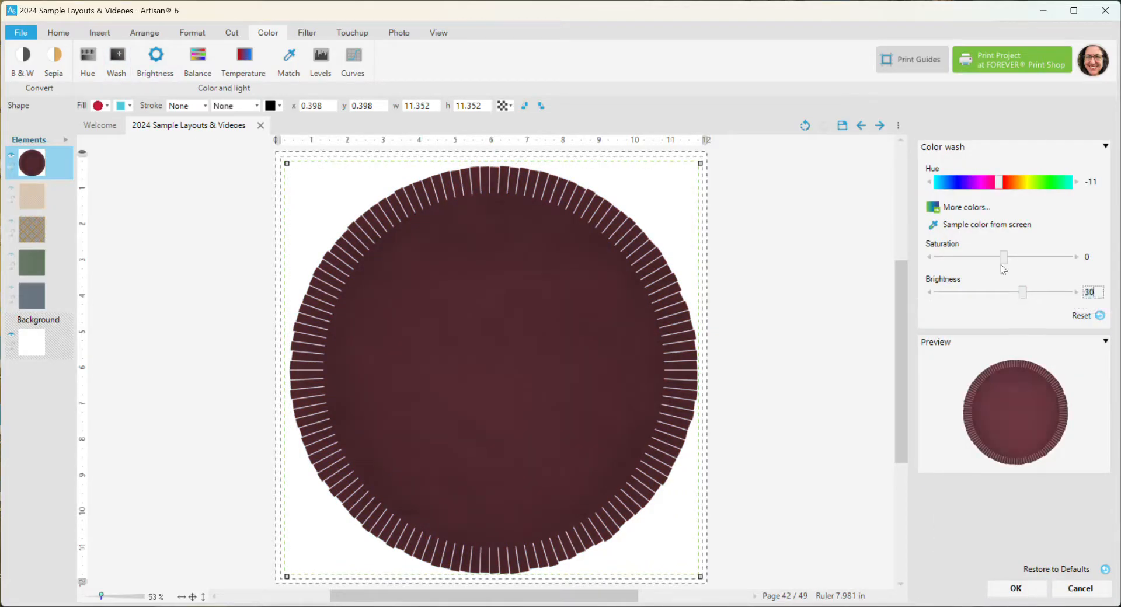
click(969, 183)
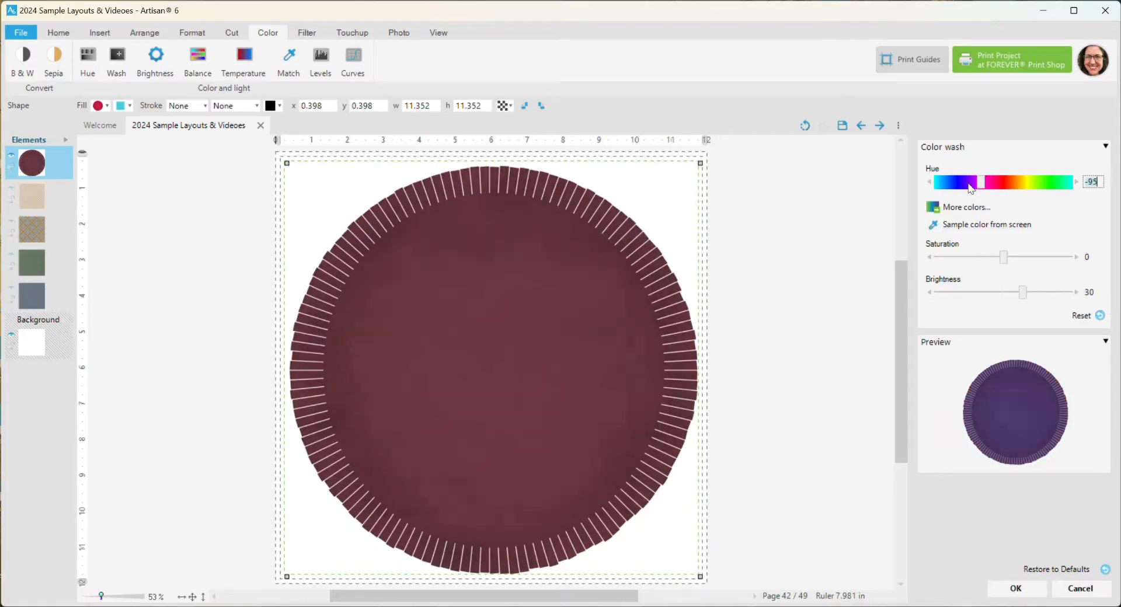
click(1087, 594)
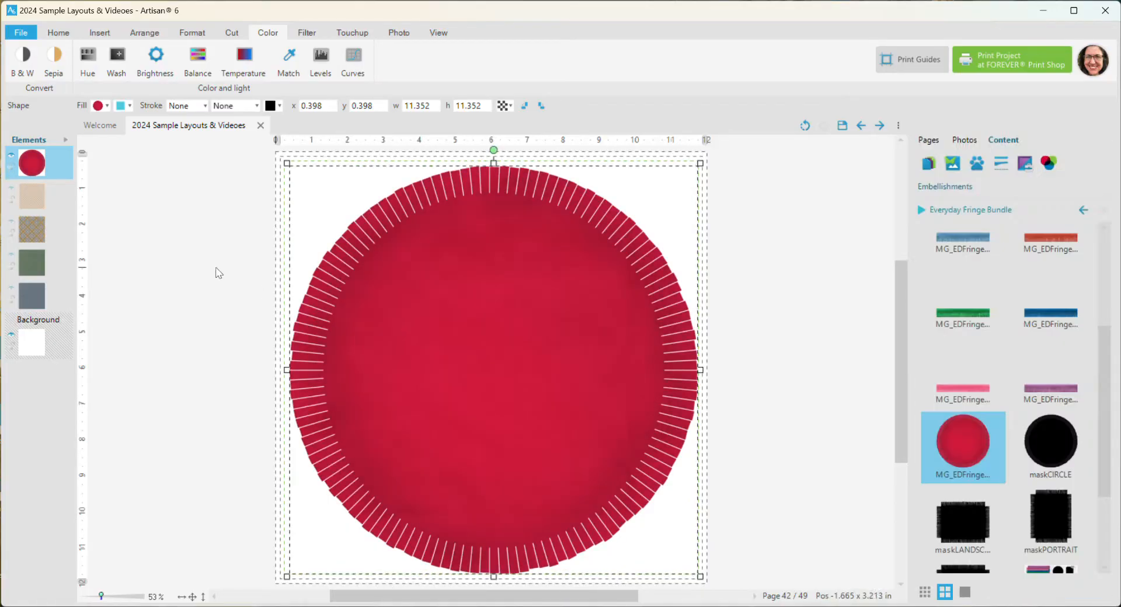
Try a sepia conversion and a solid red color fill on the fringed circle
click(57, 68)
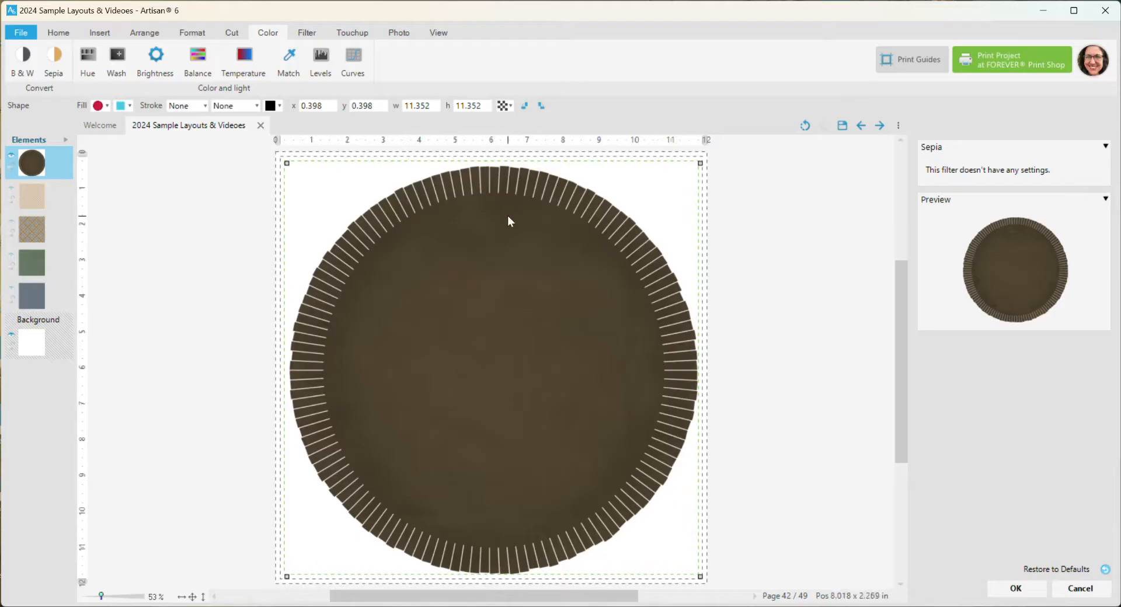
click(1080, 588)
click(190, 34)
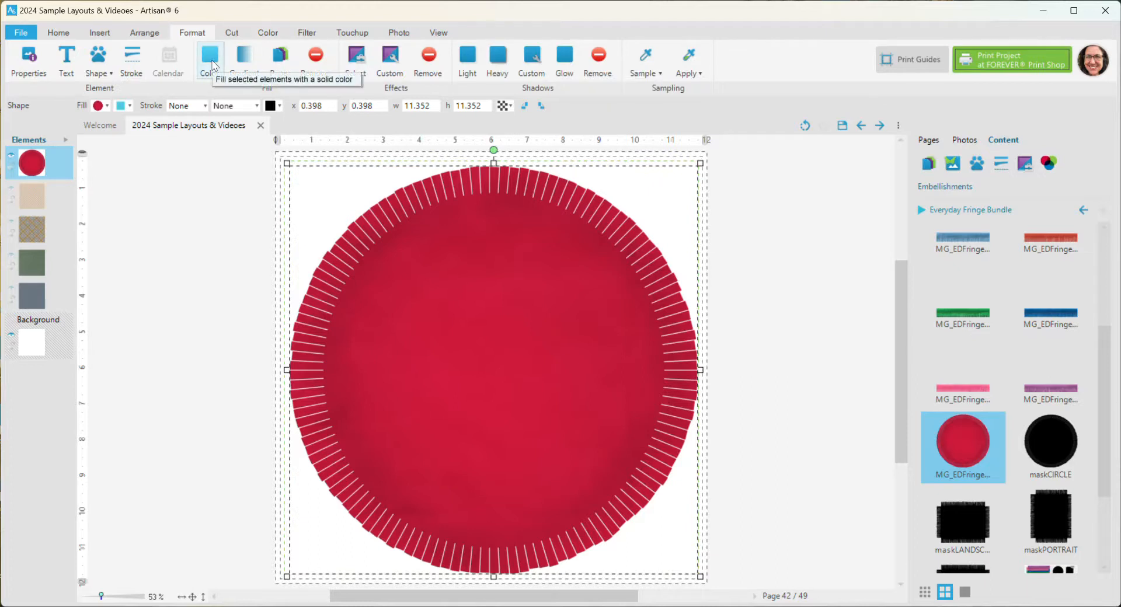
click(212, 63)
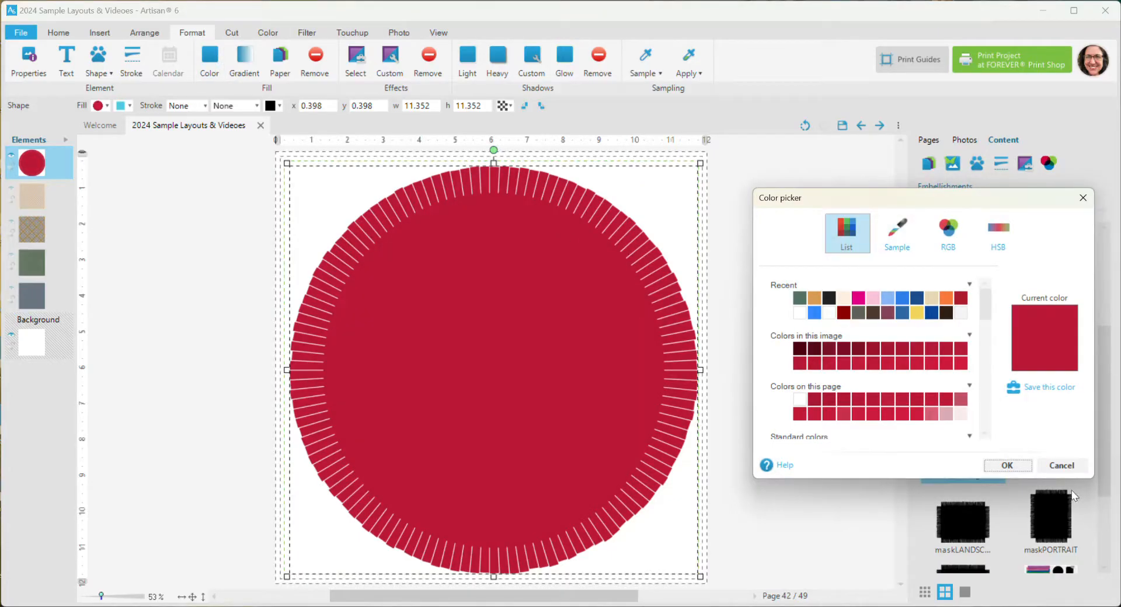
click(1063, 466)
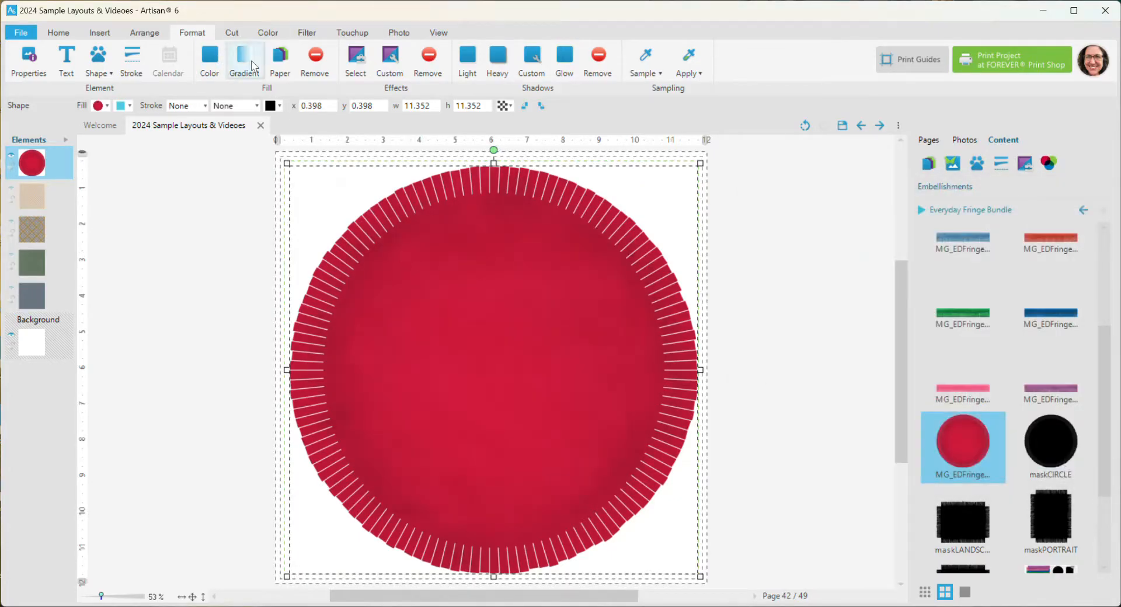
Fill the fringed circle with a two-color red and pink gradient in the circular ring pattern, previewing it on the page
click(251, 60)
click(268, 412)
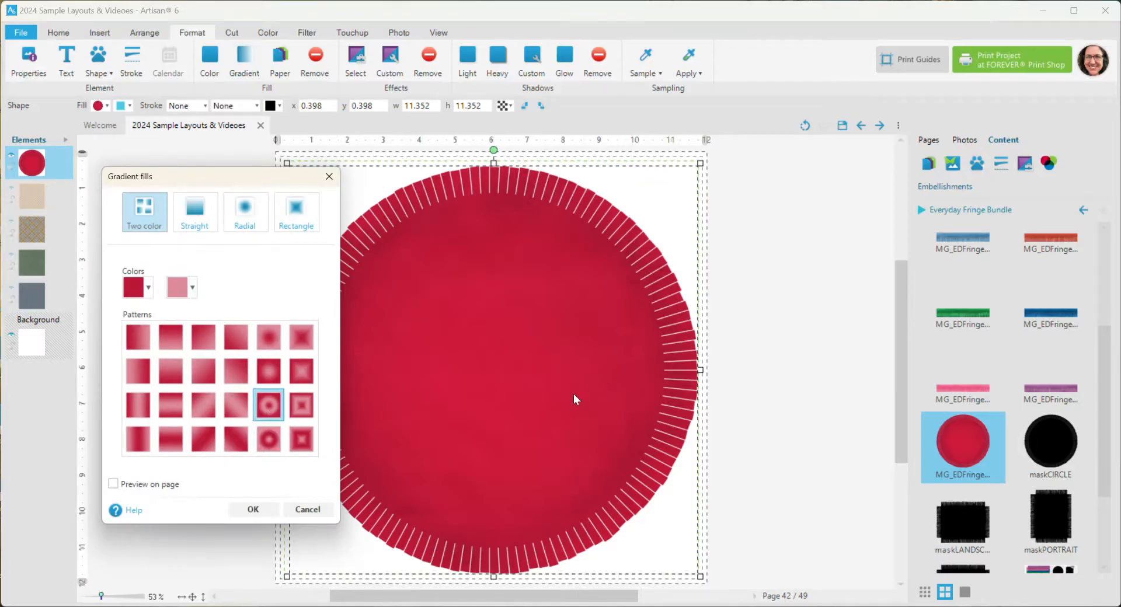
click(151, 485)
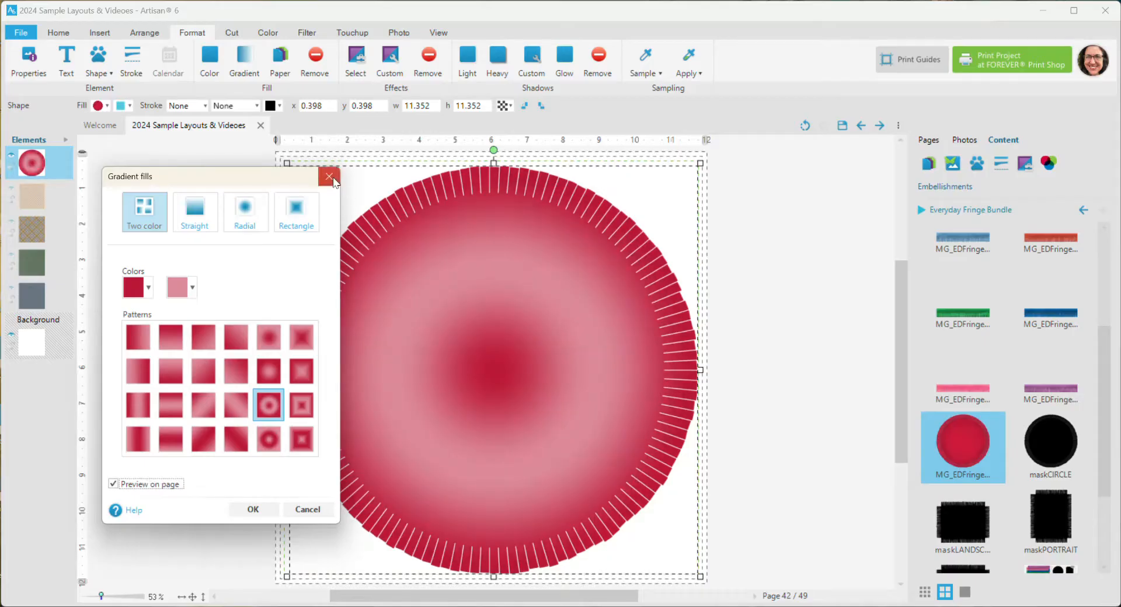
click(293, 513)
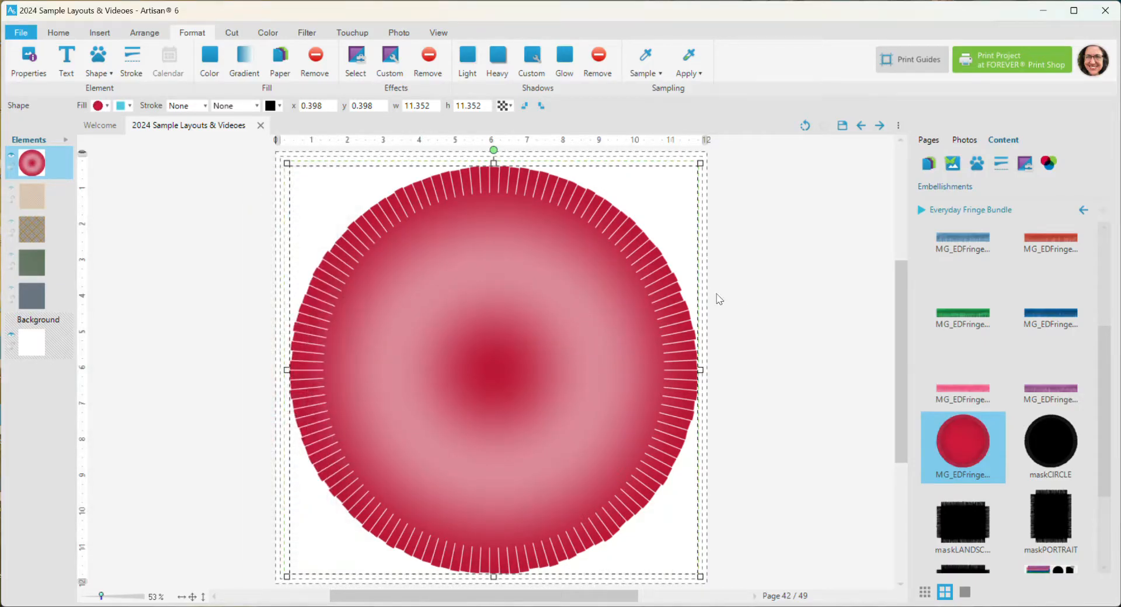
Go to page 43 with the multicolored fringe strips and return to the Everyday Fringe Bundle embellishments
click(934, 140)
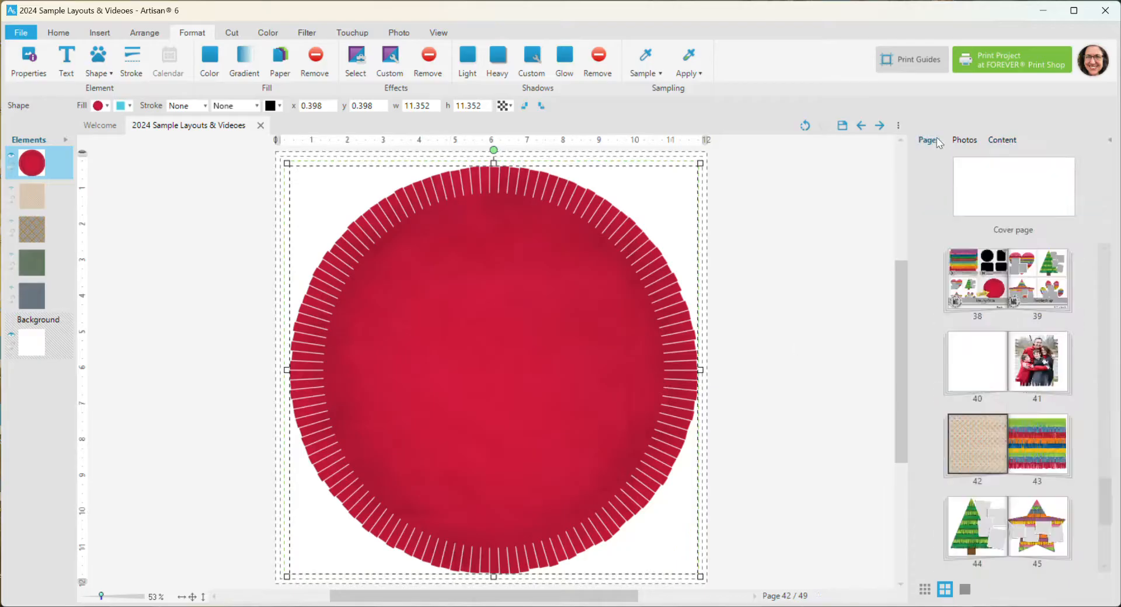
click(1041, 445)
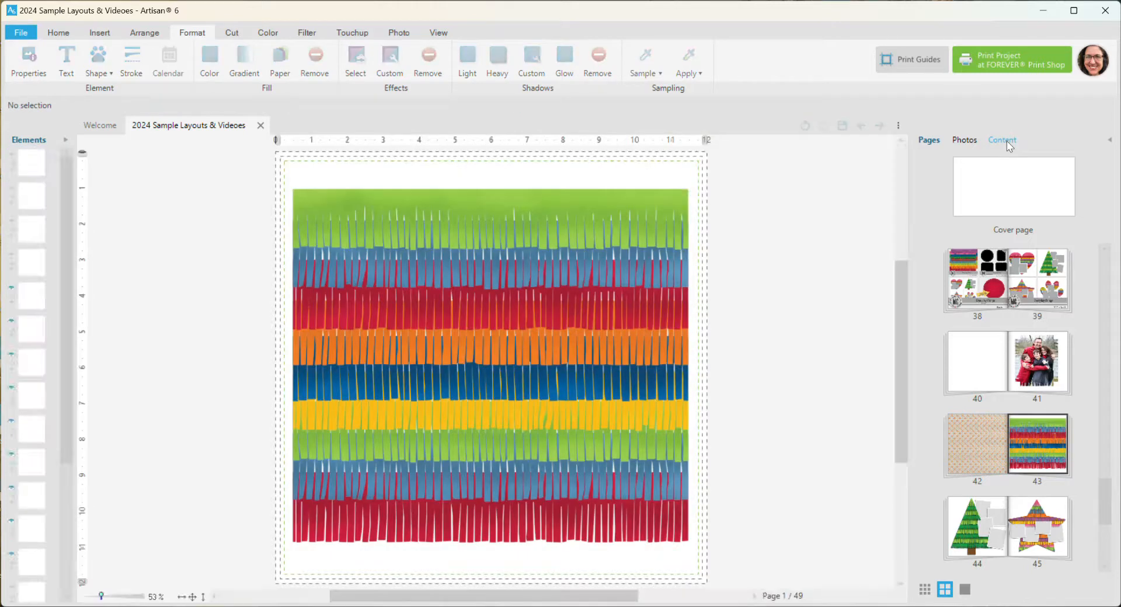
click(1003, 140)
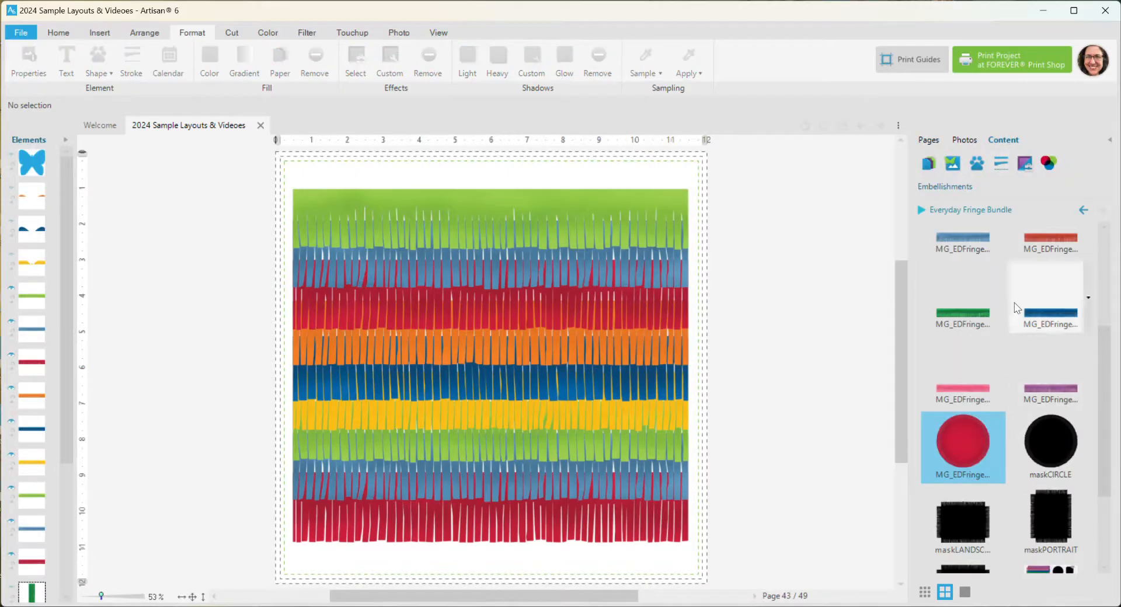
scroll(1105, 444, up, 1)
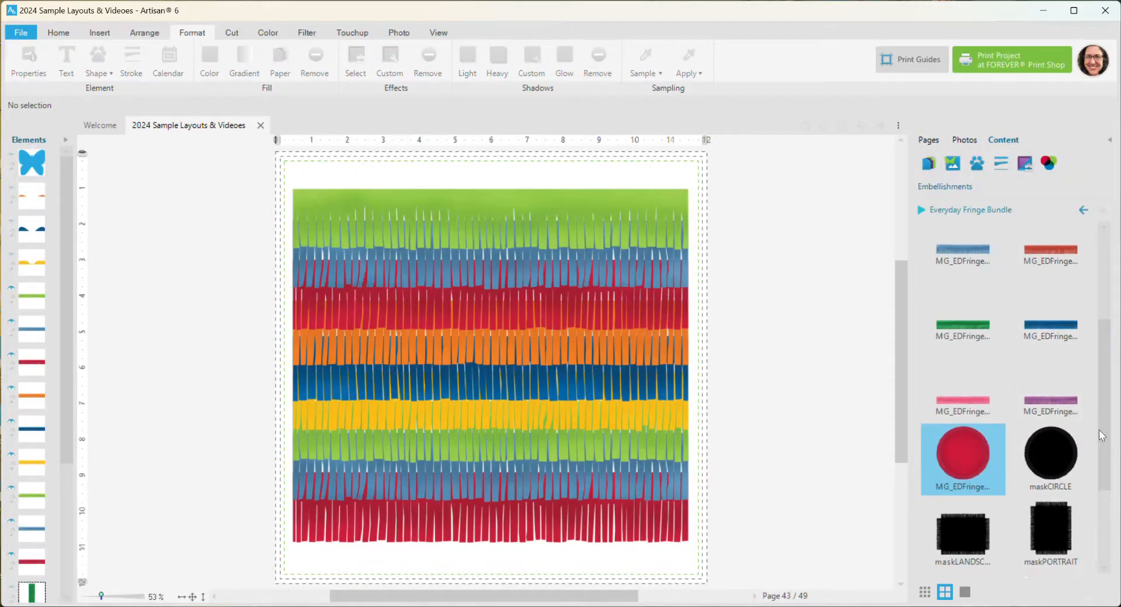
Select all the fringe strips on the page, align them on their centers and space them evenly vertically
click(396, 207)
drag(244, 172, 747, 580)
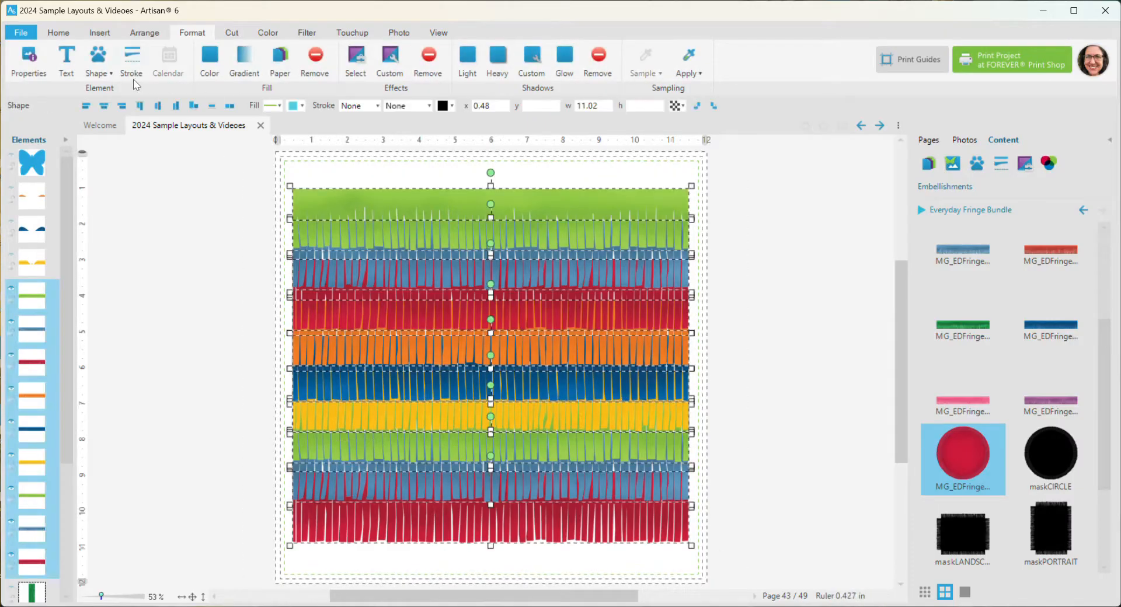
click(104, 108)
click(212, 106)
Give the selected fringe strips a custom black drop shadow with depth 20, softness 20, density 50 and direction 135°
click(532, 73)
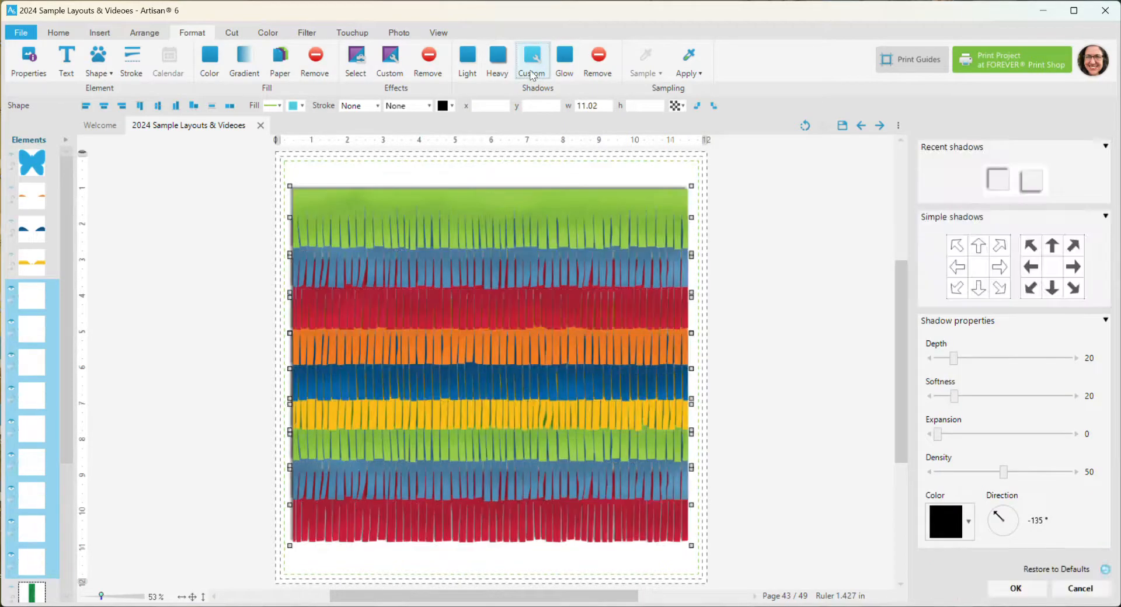
click(1051, 292)
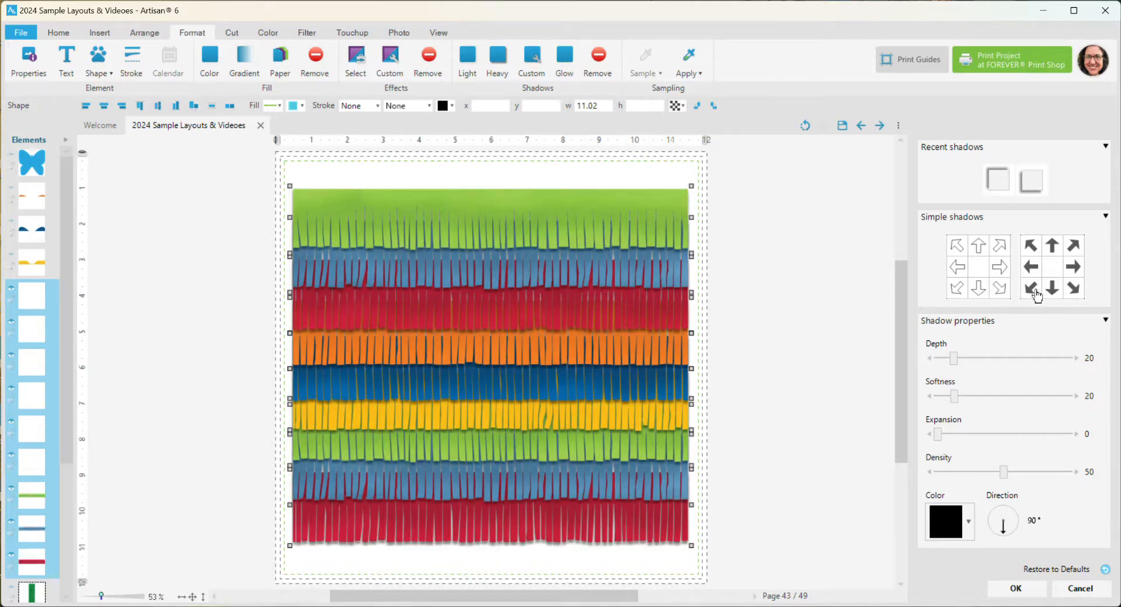
click(1031, 288)
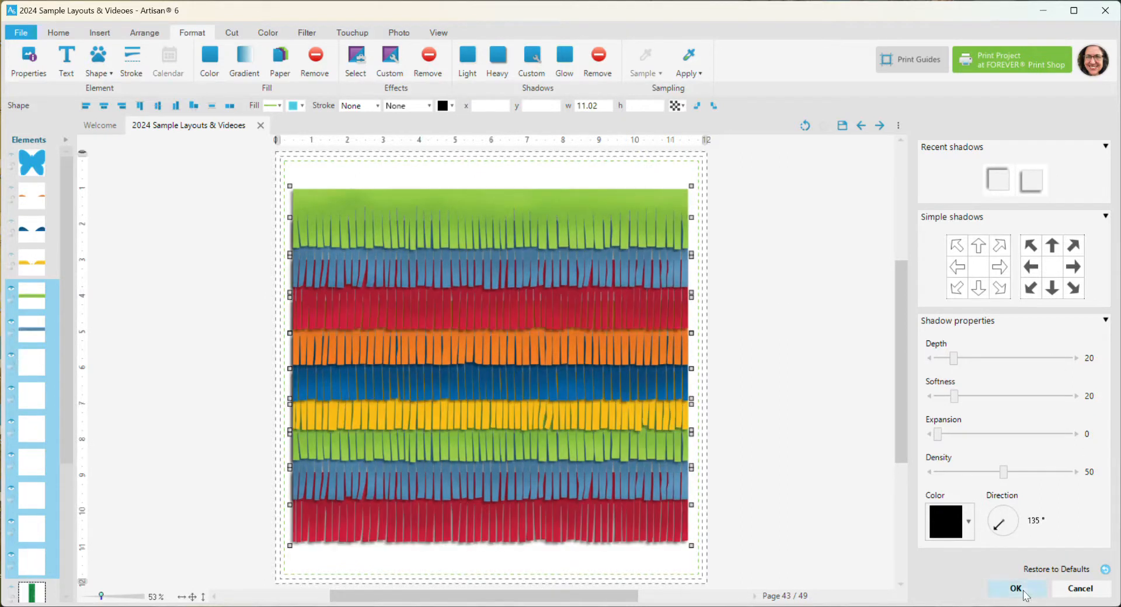
click(1016, 588)
Group the shadowed fringe strips into a single element
right_click(406, 206)
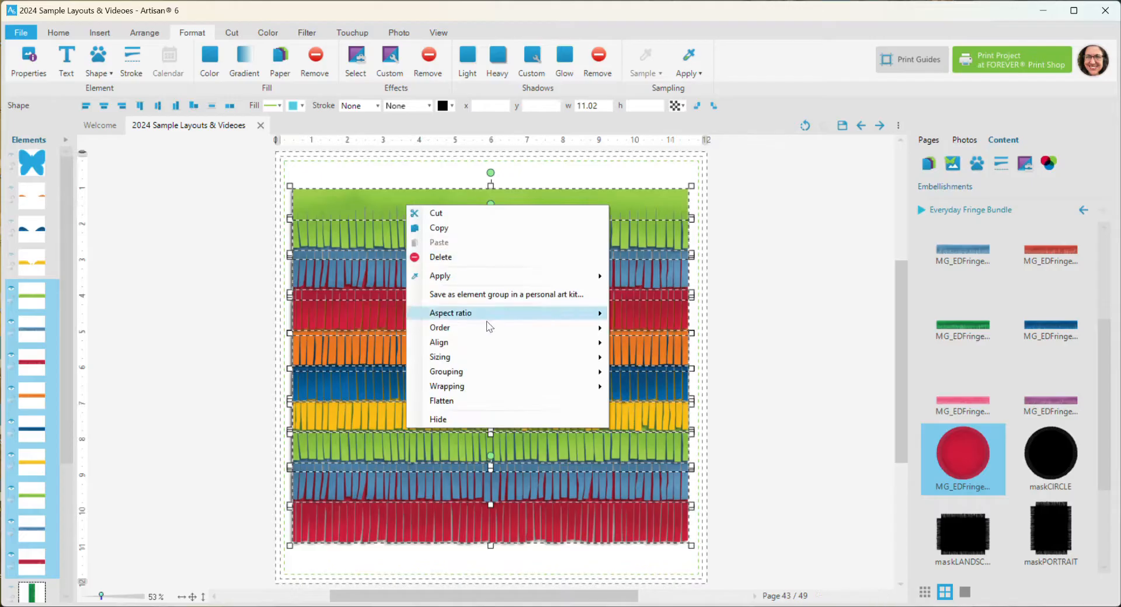
mouse_move(480, 374)
click(644, 373)
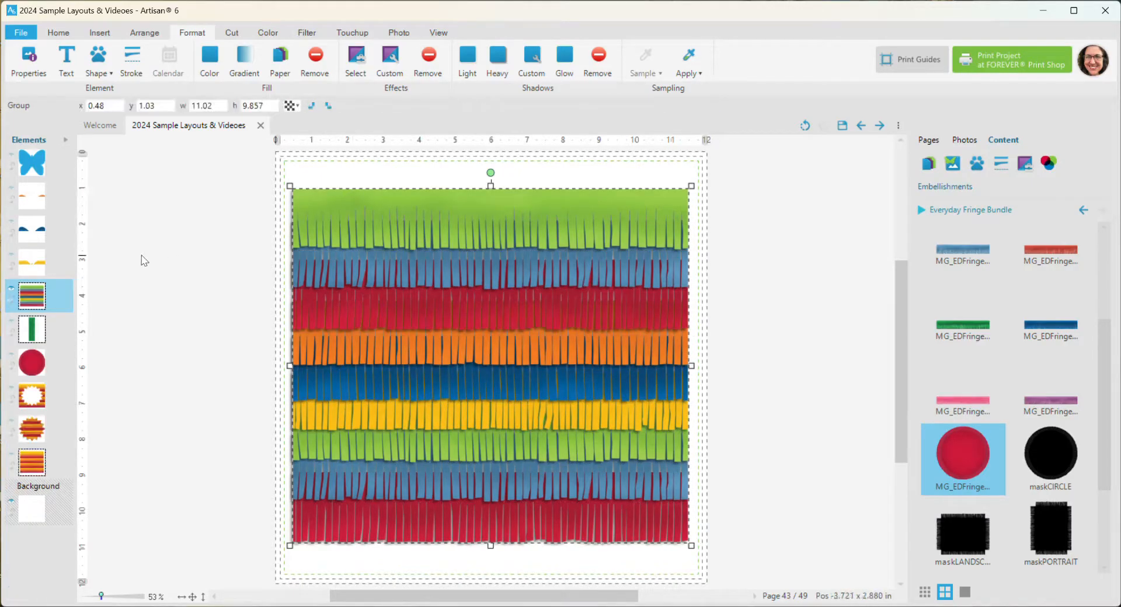
Duplicate the grouped fringe strips on the page and move the copy over the original, at about x 0.5, y 1.07
right_click(357, 214)
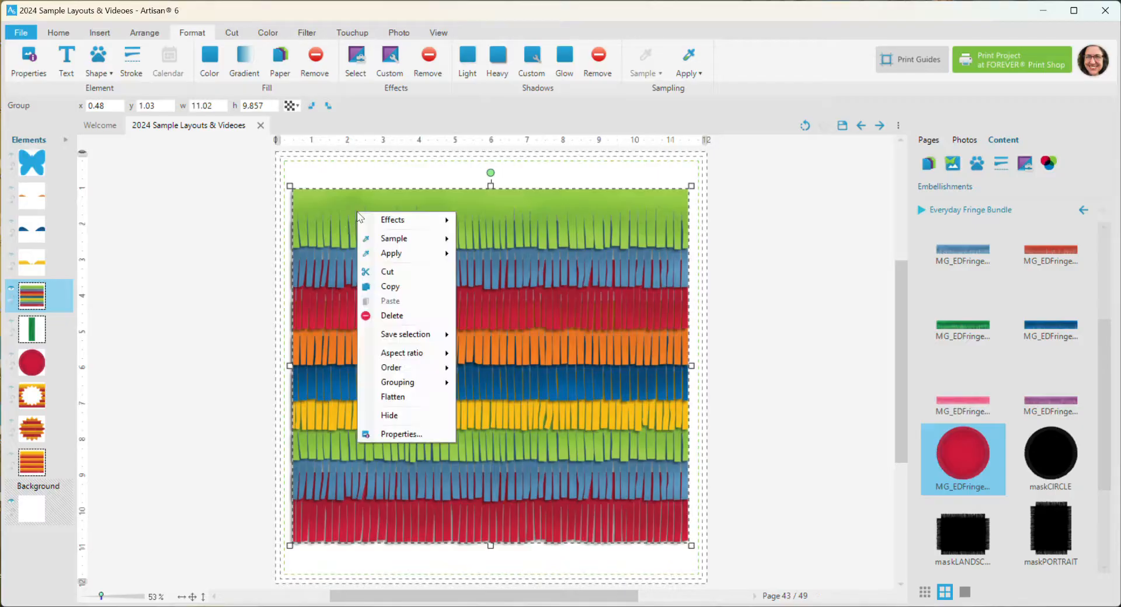
click(400, 287)
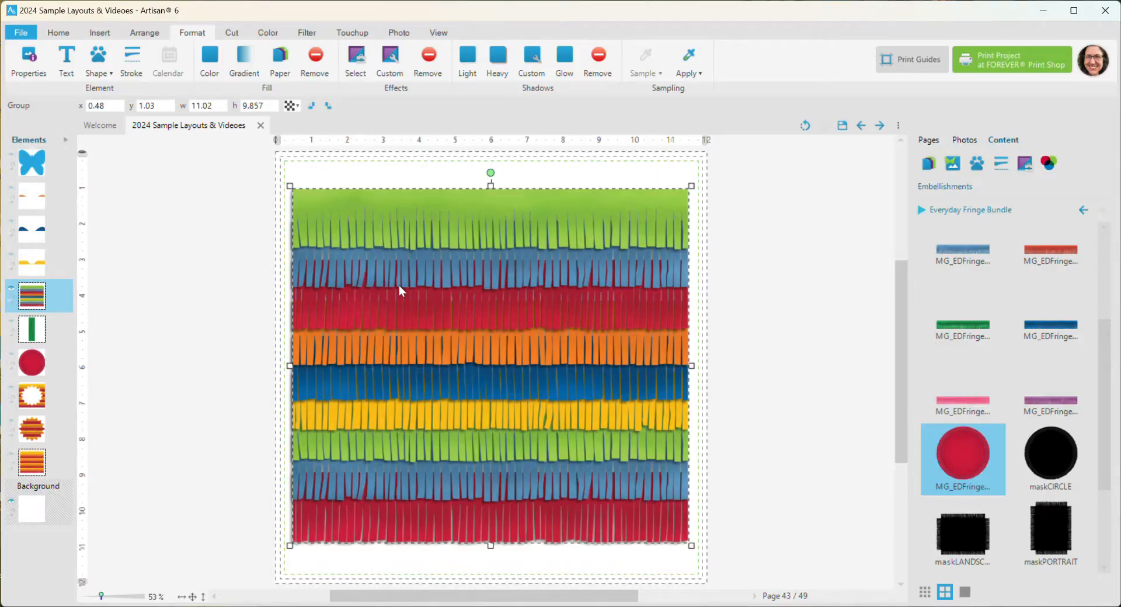
right_click(208, 193)
click(240, 198)
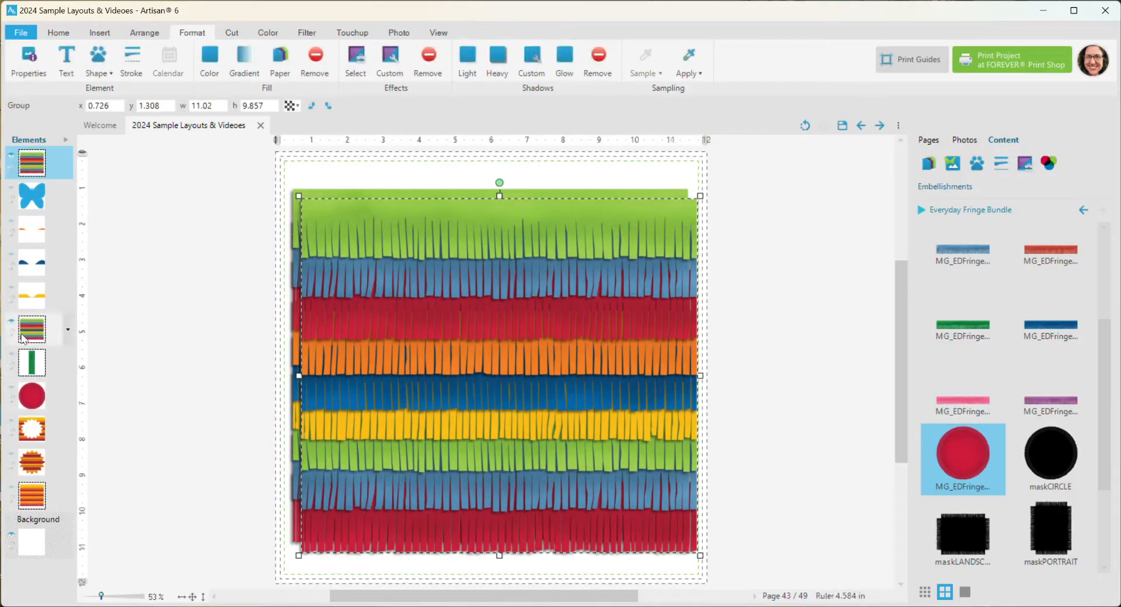
drag(386, 229, 378, 220)
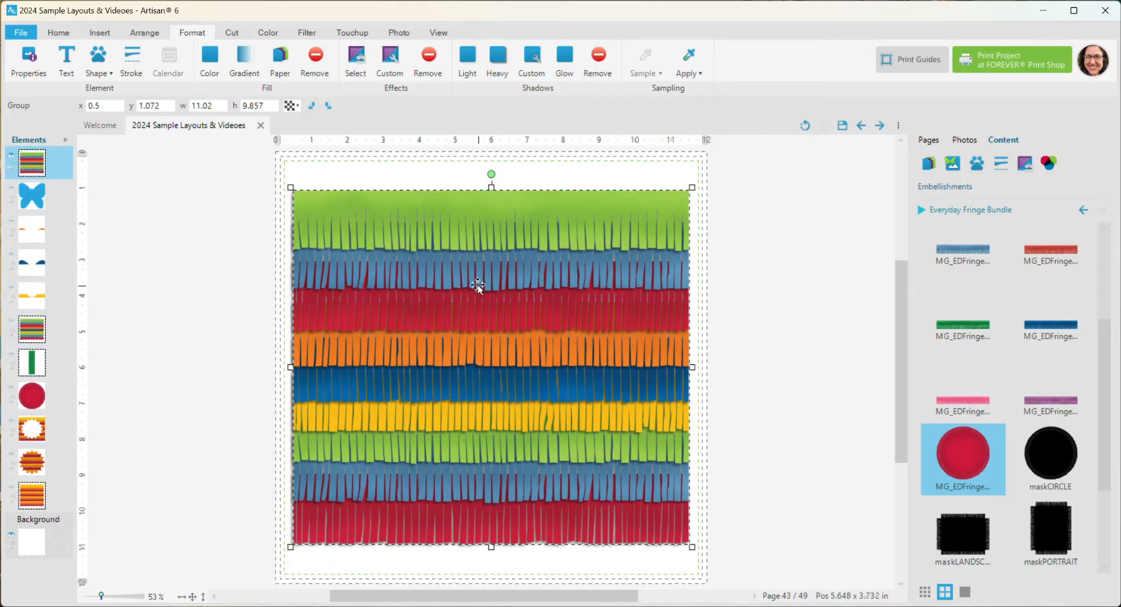
Flatten the duplicated fringe group and cut an 8.903 x 8.903 butterfly shape from it, keeping the unshaded area
right_click(31, 165)
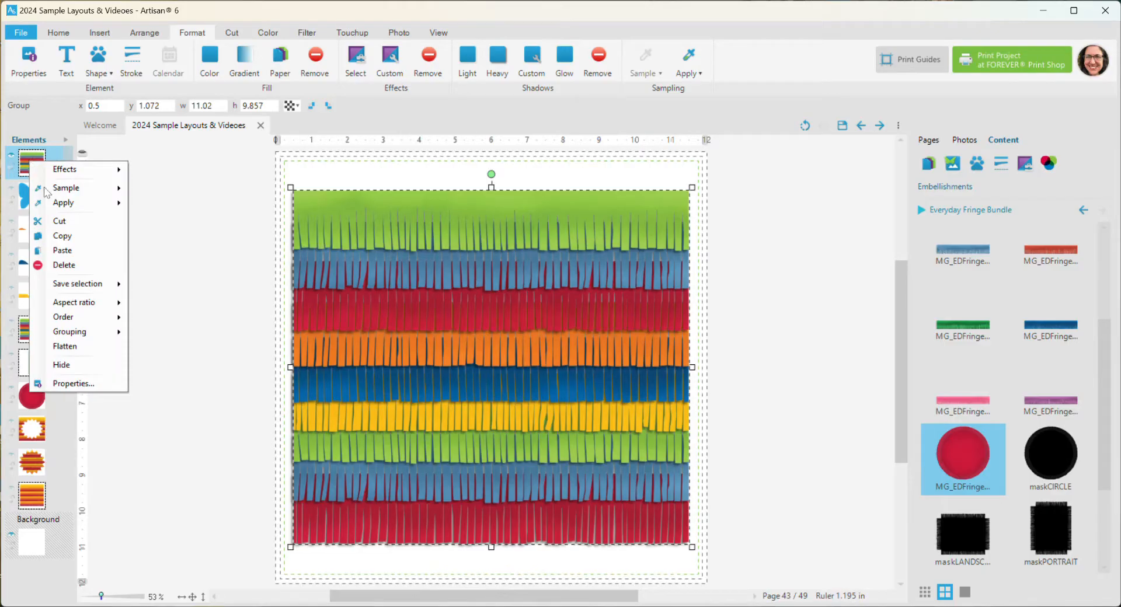
click(92, 347)
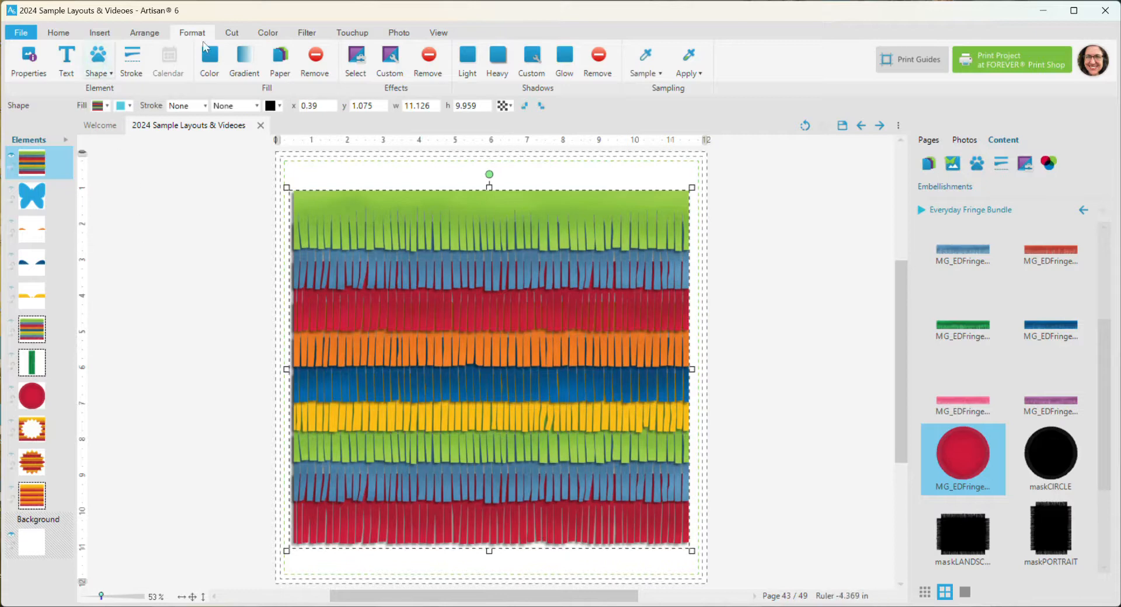
click(229, 35)
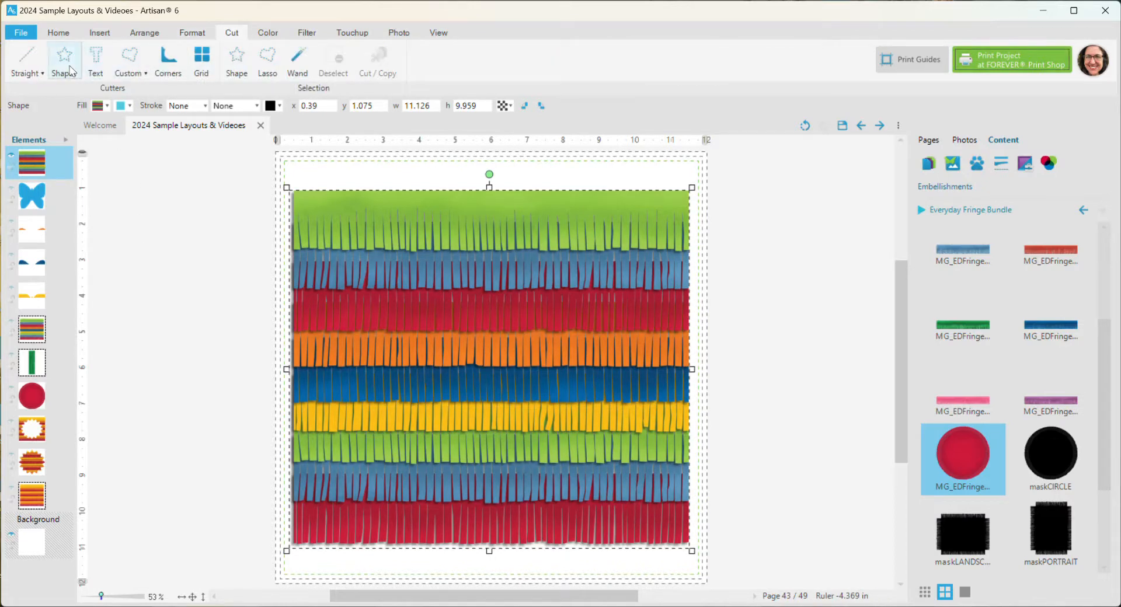
click(66, 65)
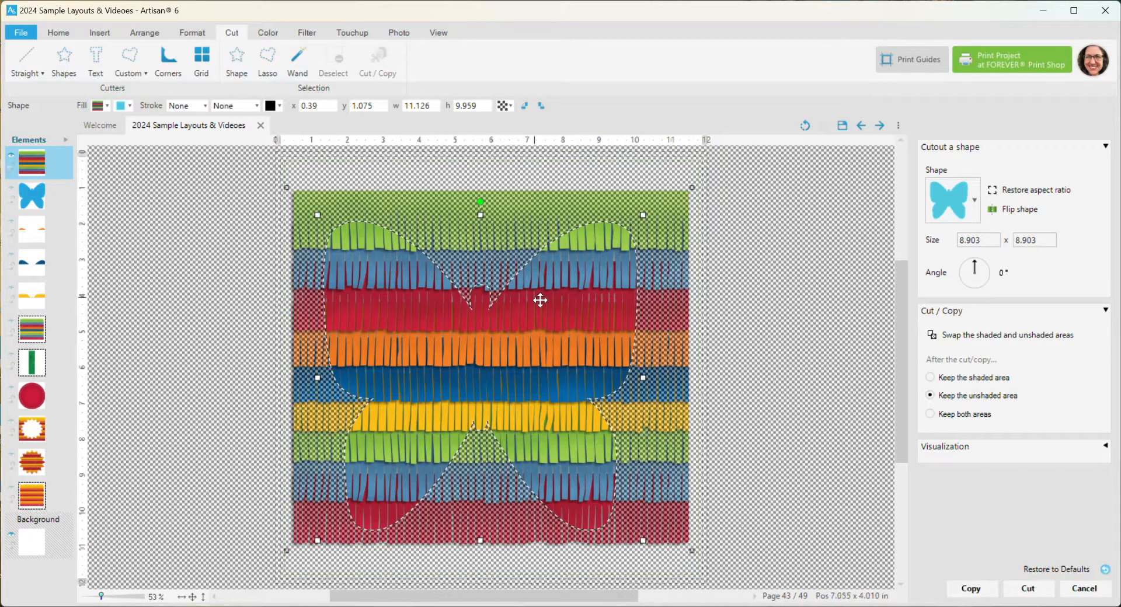
click(1028, 589)
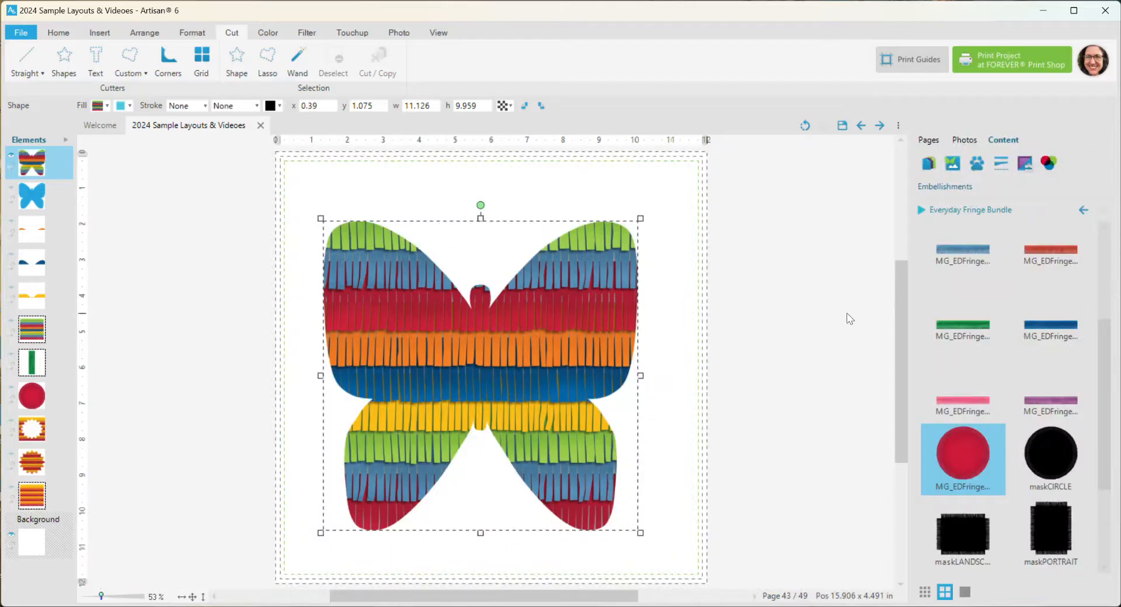
Shrink the fringed butterfly to about 8.0 x 7.87 in and position it at about x 1.75, y 1.25
drag(591, 335, 592, 292)
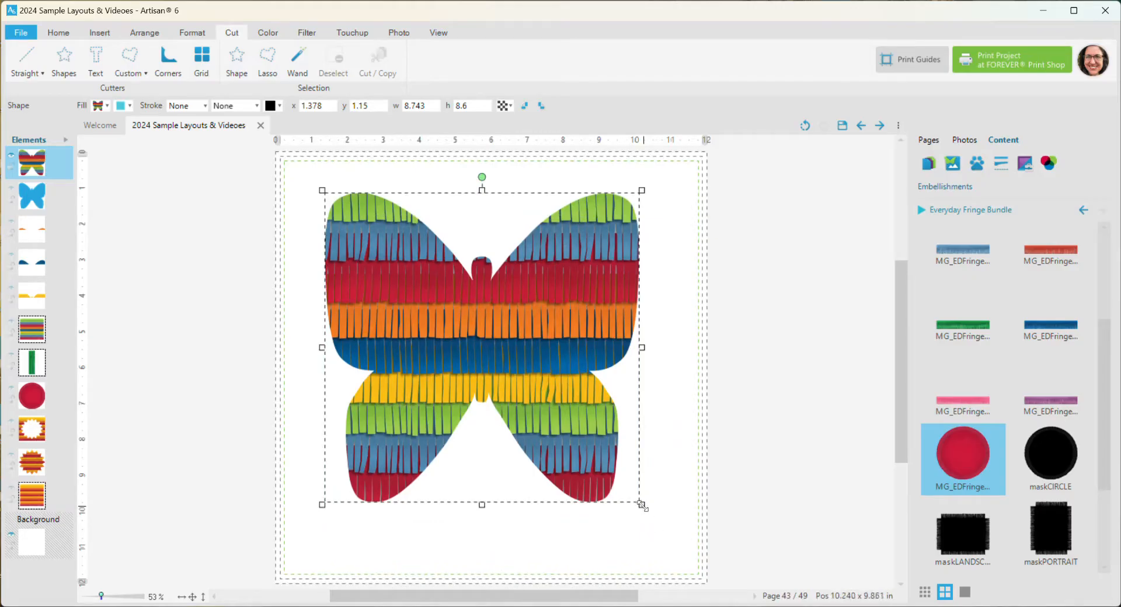
drag(642, 505, 614, 477)
drag(556, 348, 581, 348)
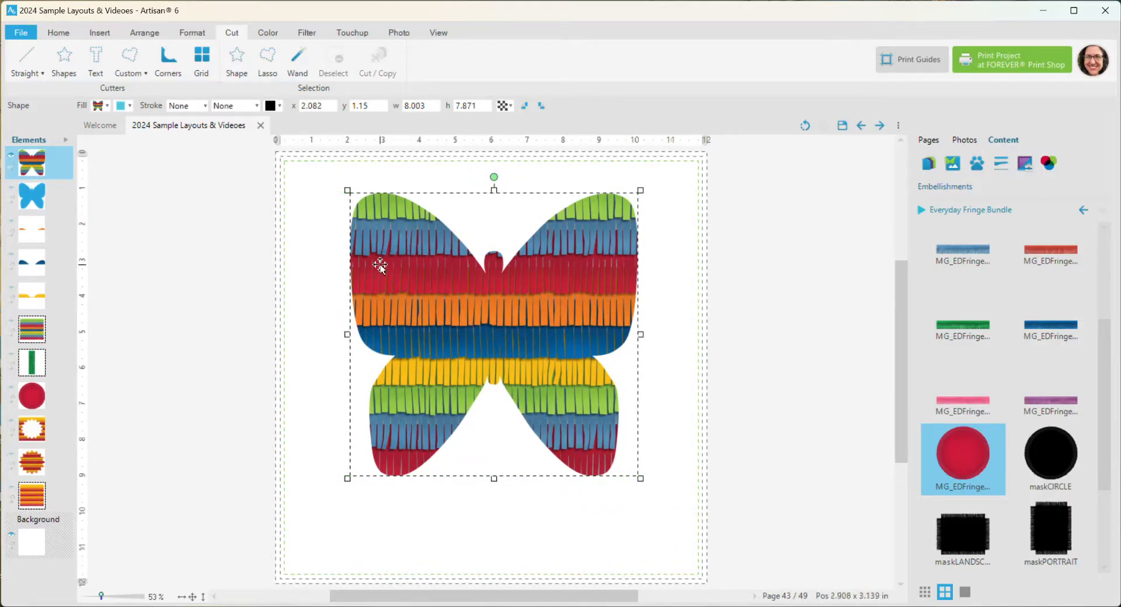
mouse_move(569, 306)
mouse_down()
mouse_move(552, 300)
mouse_move(555, 309)
mouse_up()
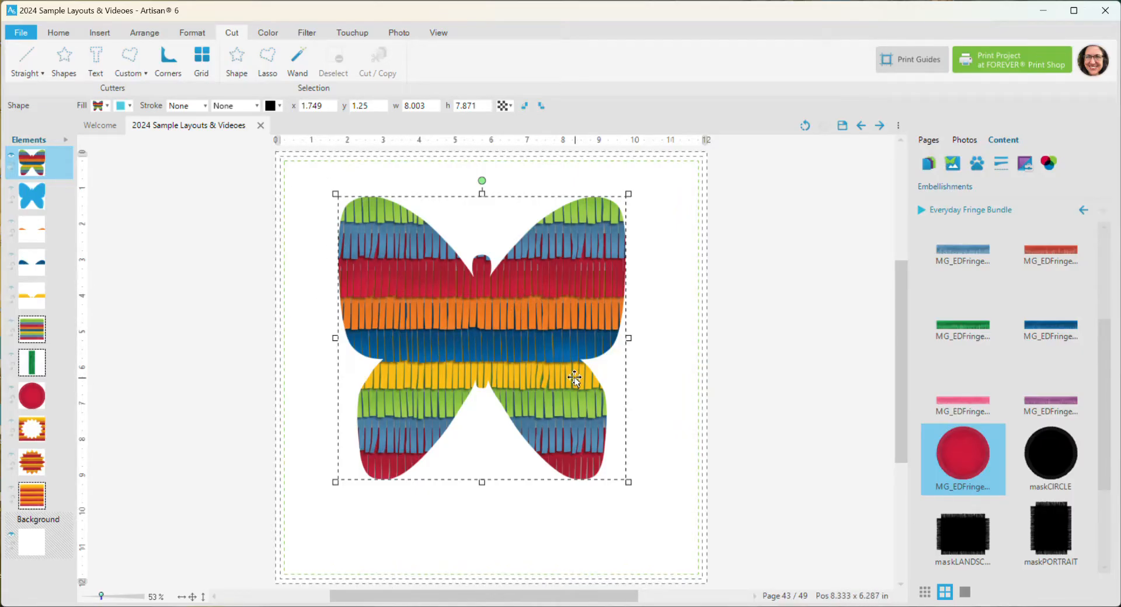
With the fringed butterfly hidden and the original strip group shown, ungroup the strips and remove their shadows
click(12, 159)
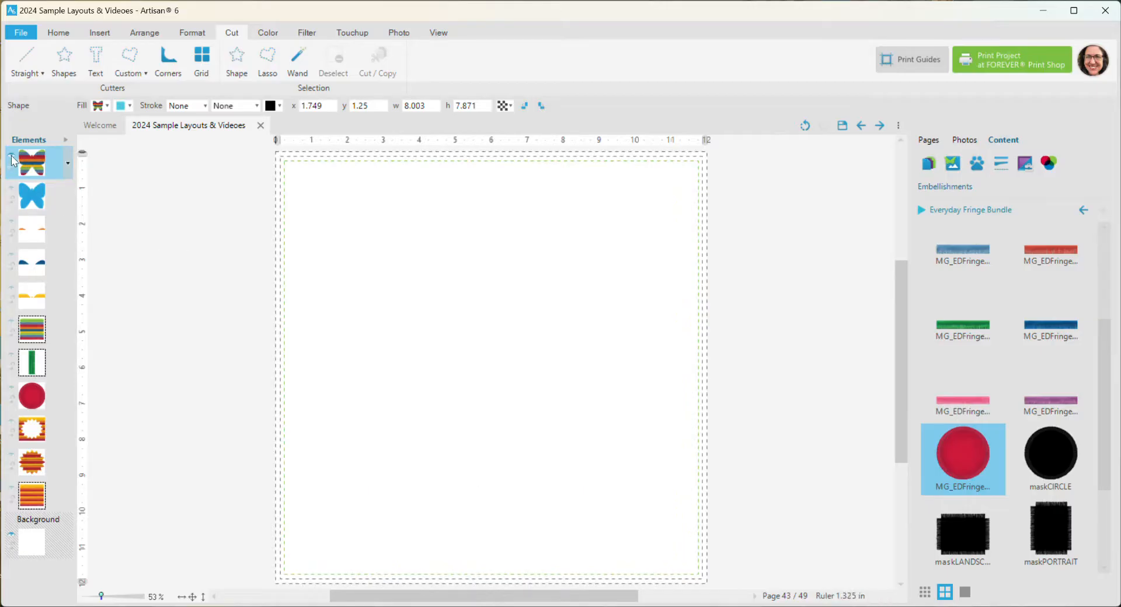
click(13, 324)
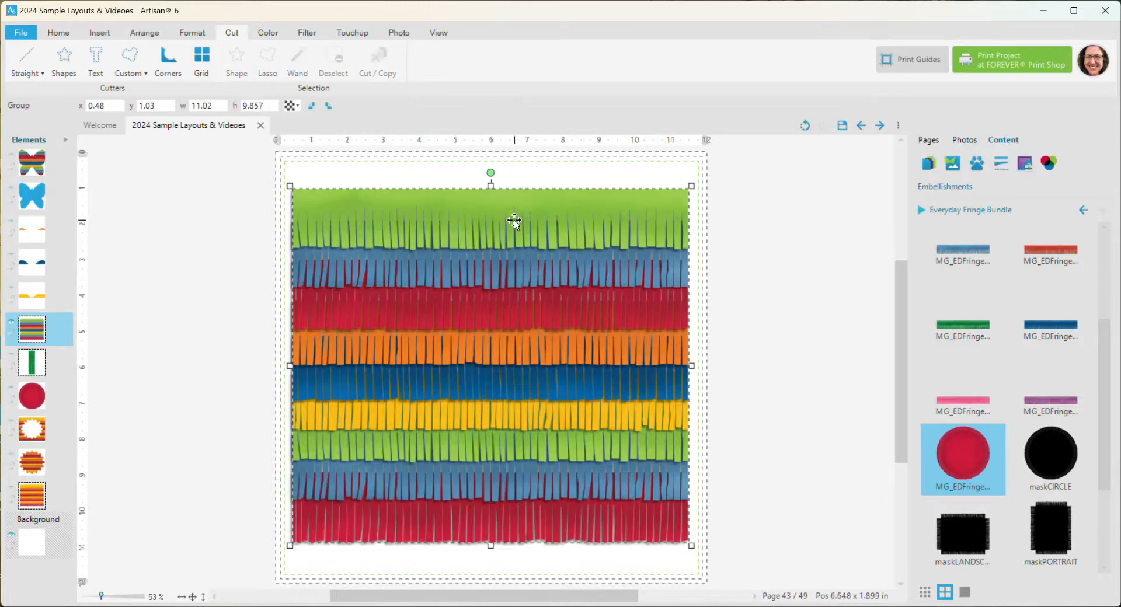
right_click(358, 224)
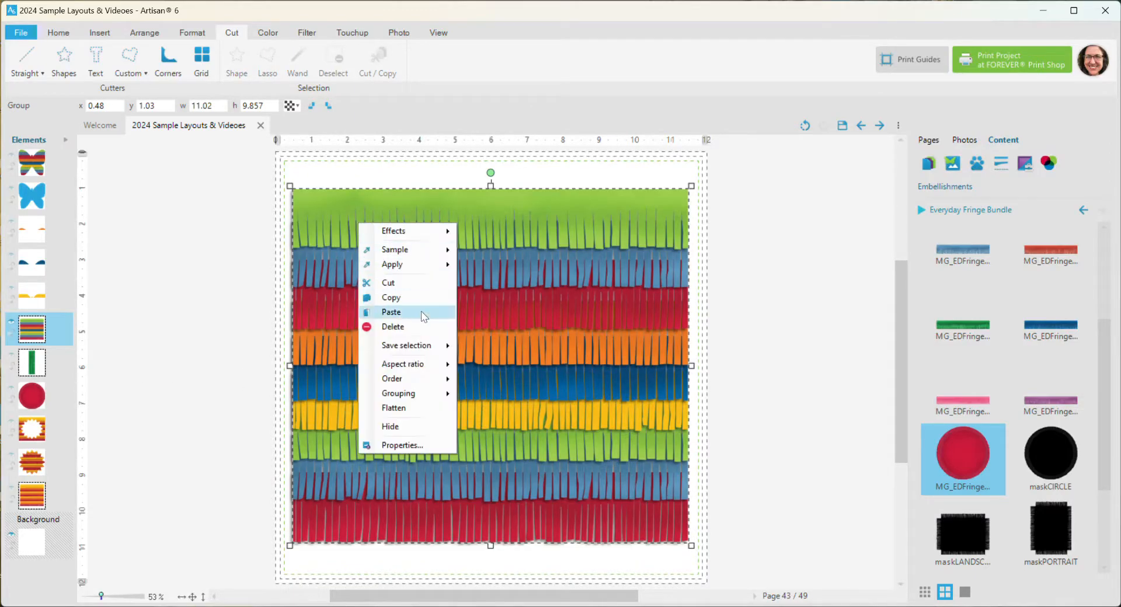
click(502, 413)
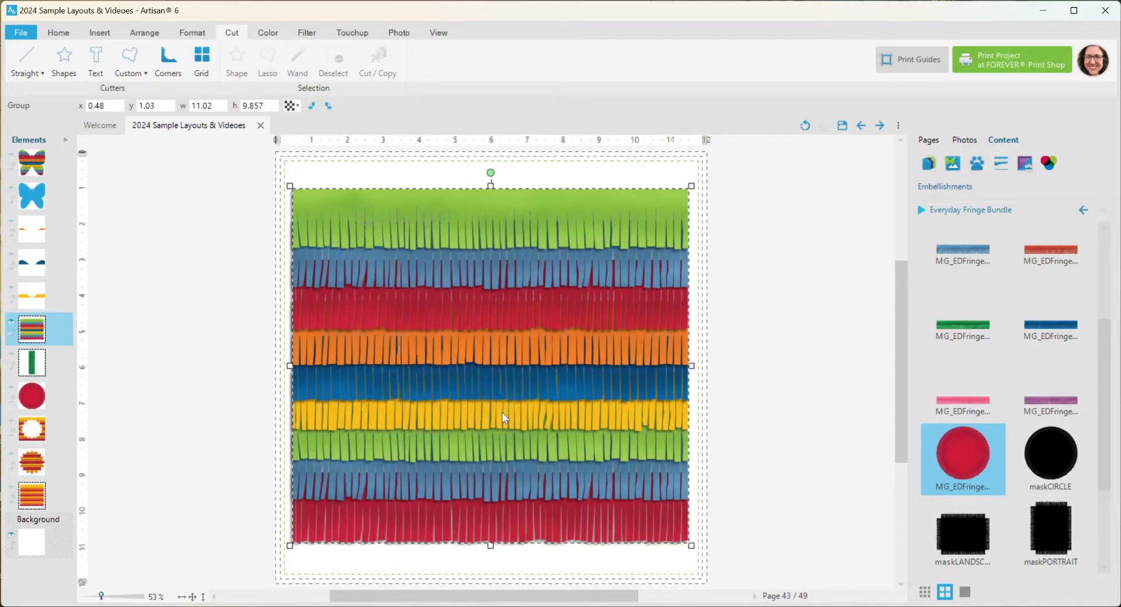
click(196, 35)
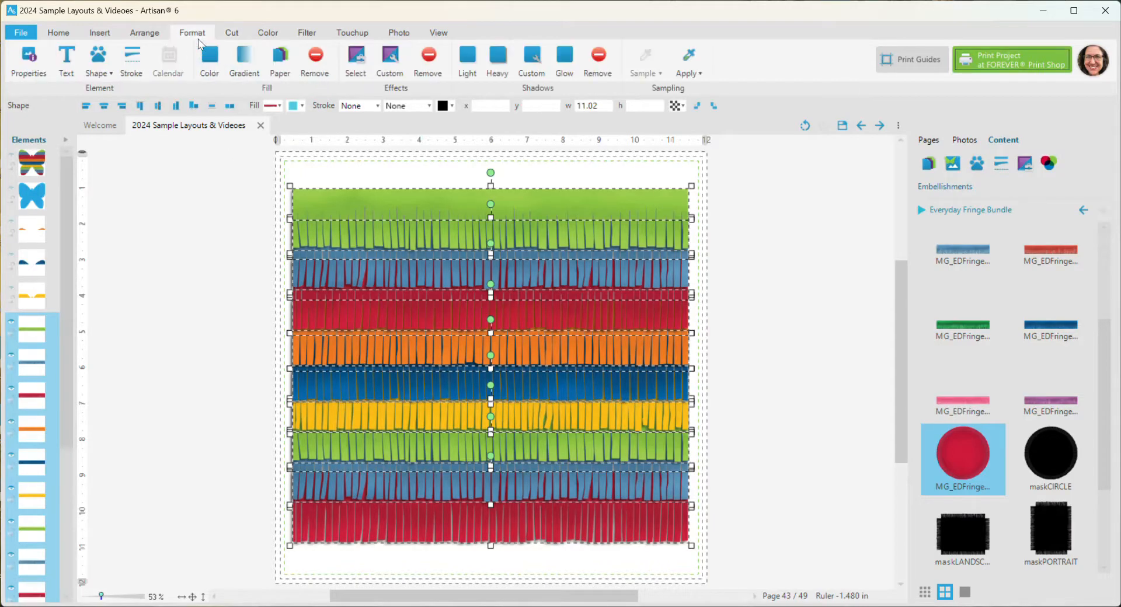
click(599, 62)
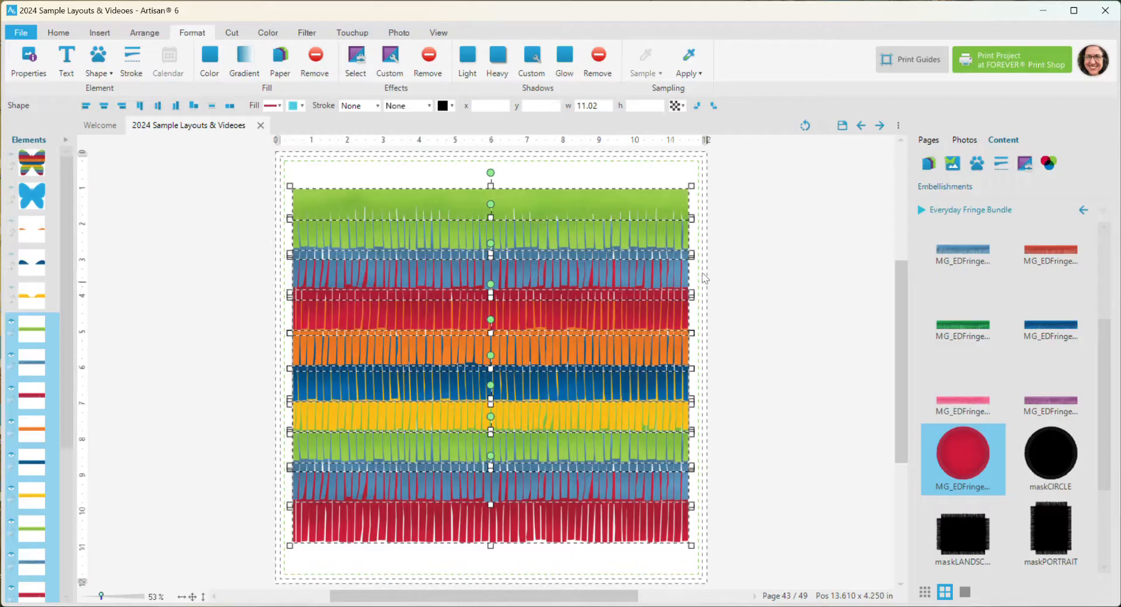
click(584, 199)
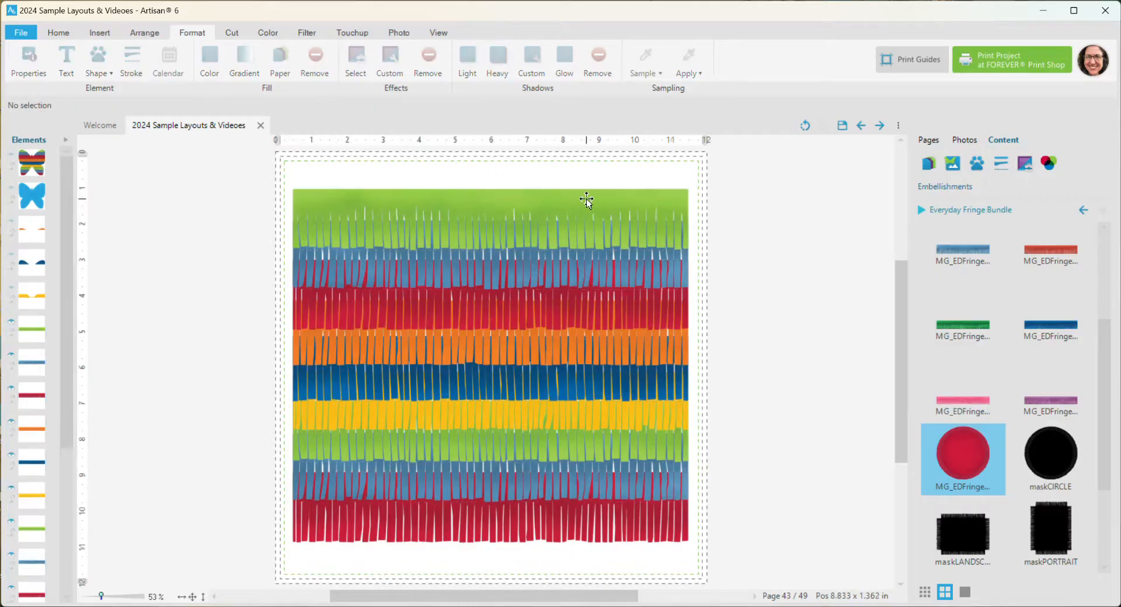
drag(584, 202, 583, 202)
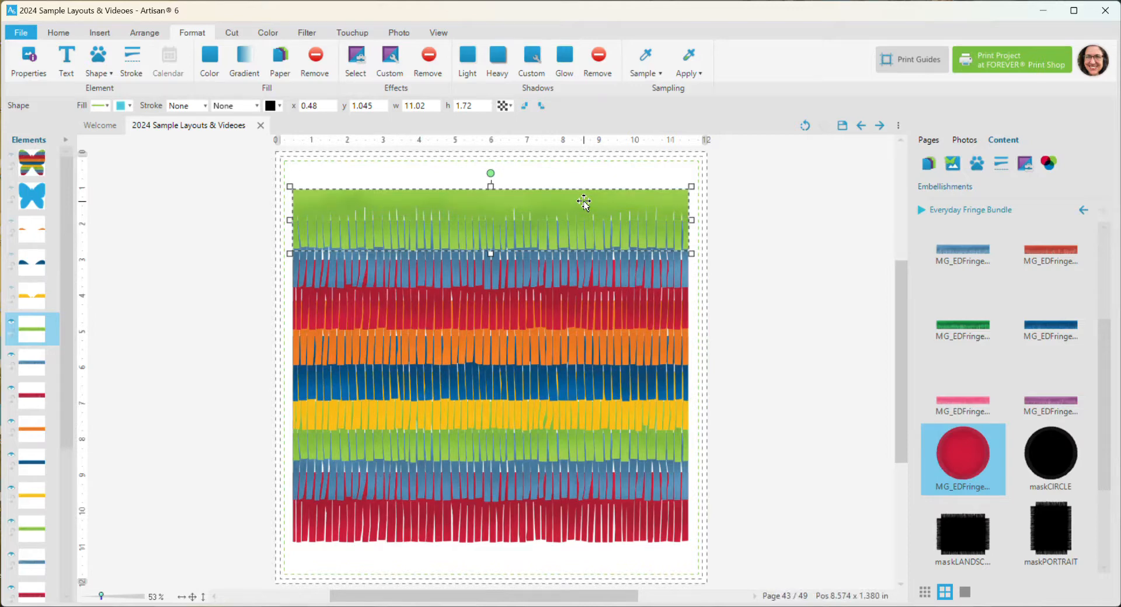
click(231, 33)
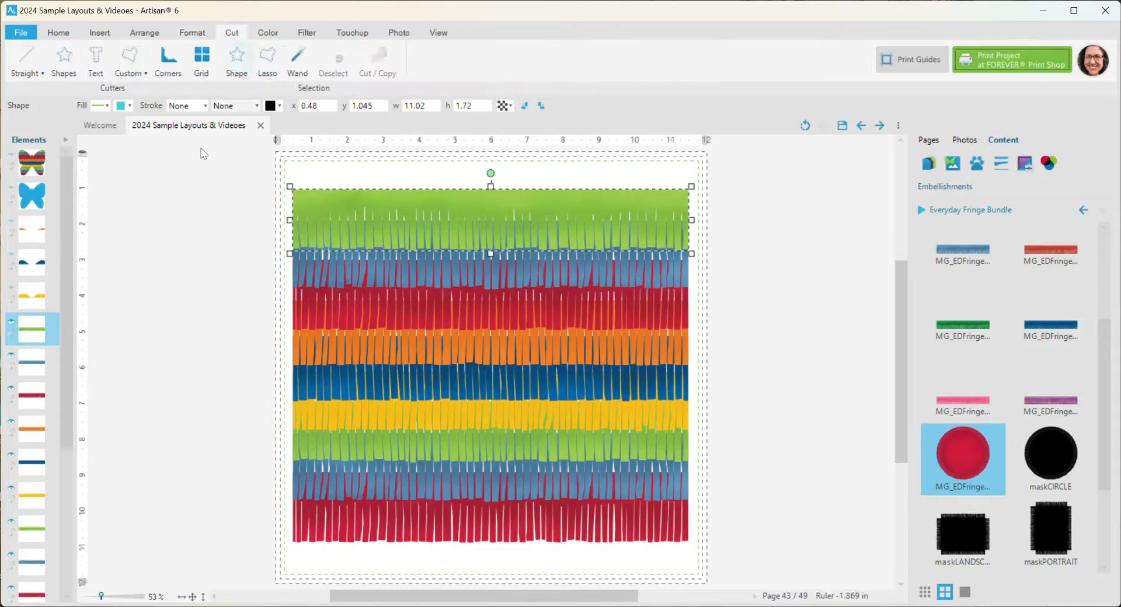
click(64, 58)
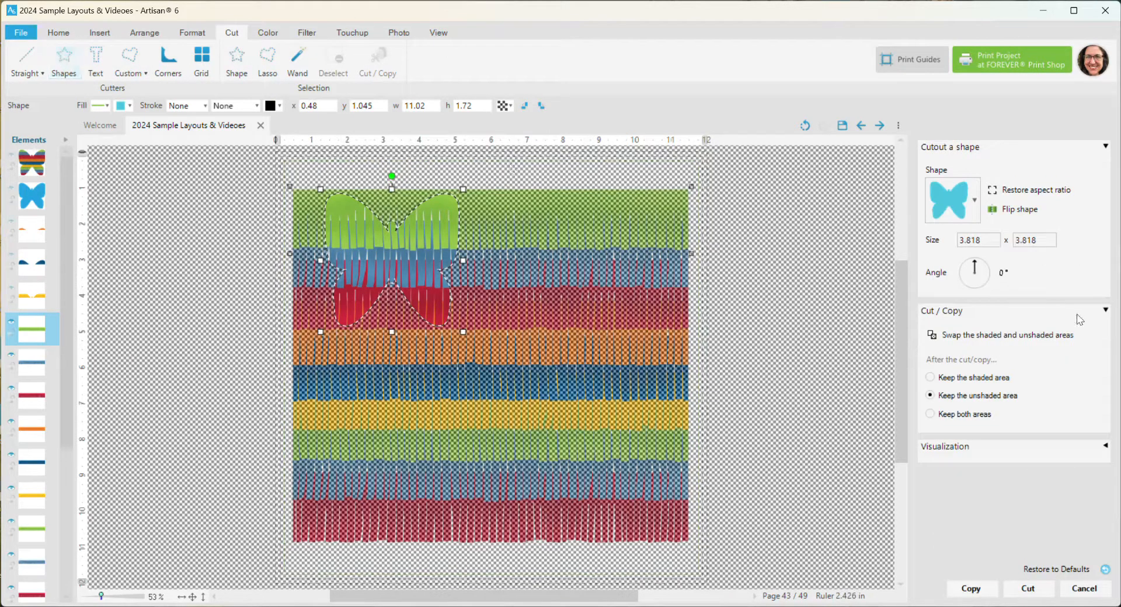
drag(354, 231, 342, 233)
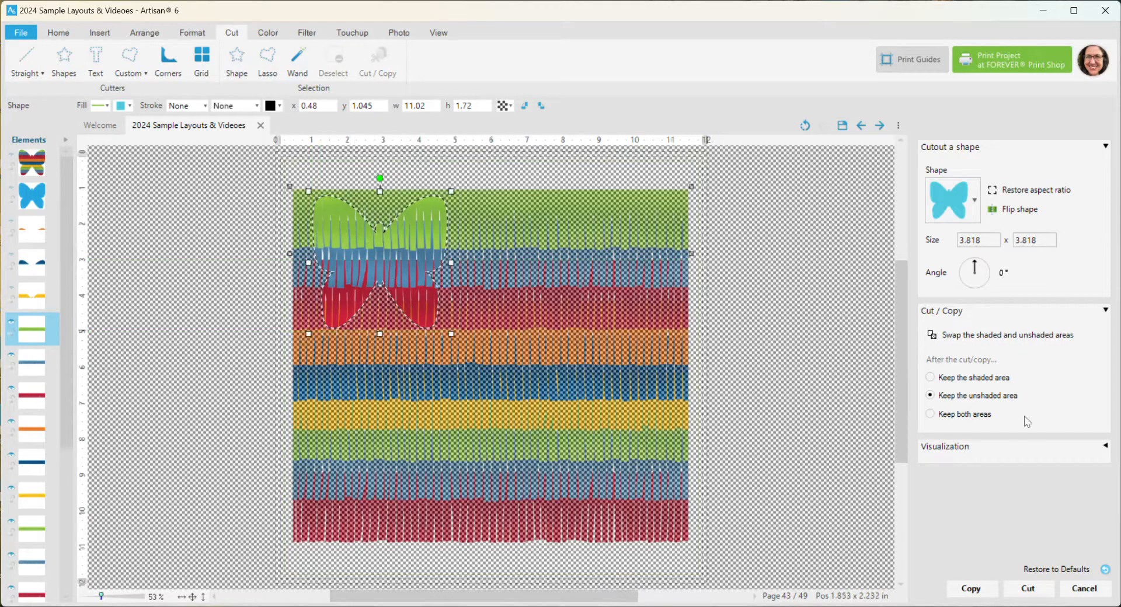
click(1085, 590)
Show the hidden solid blue butterfly, scale it down and place it over the middle of the fringe strips
click(8, 195)
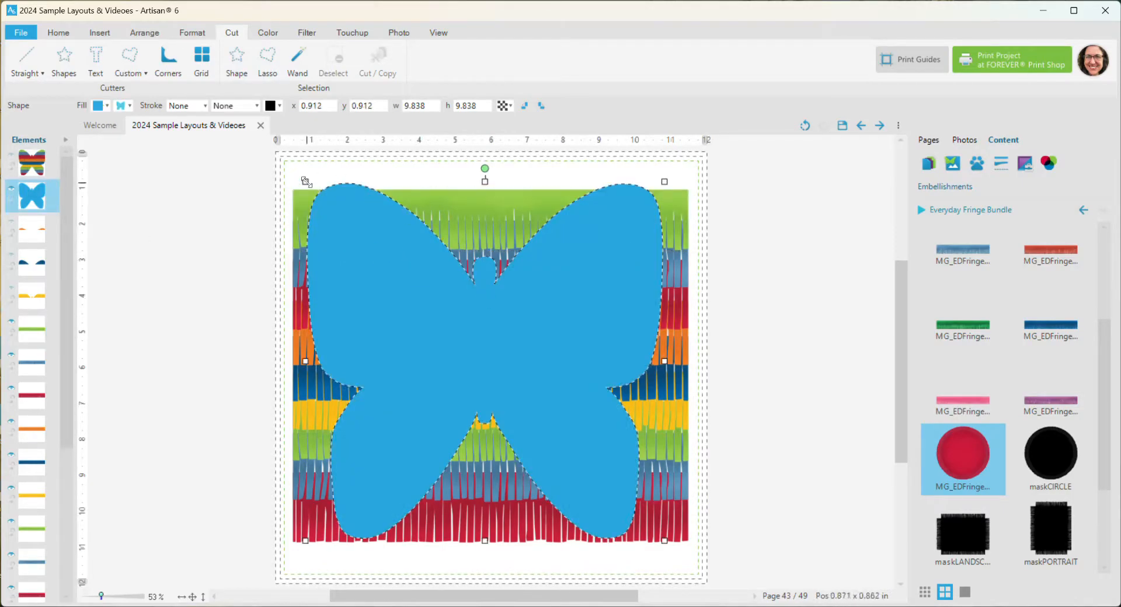
drag(305, 182, 363, 239)
mouse_move(432, 310)
mouse_down()
mouse_move(443, 328)
mouse_move(430, 317)
mouse_up()
click(730, 256)
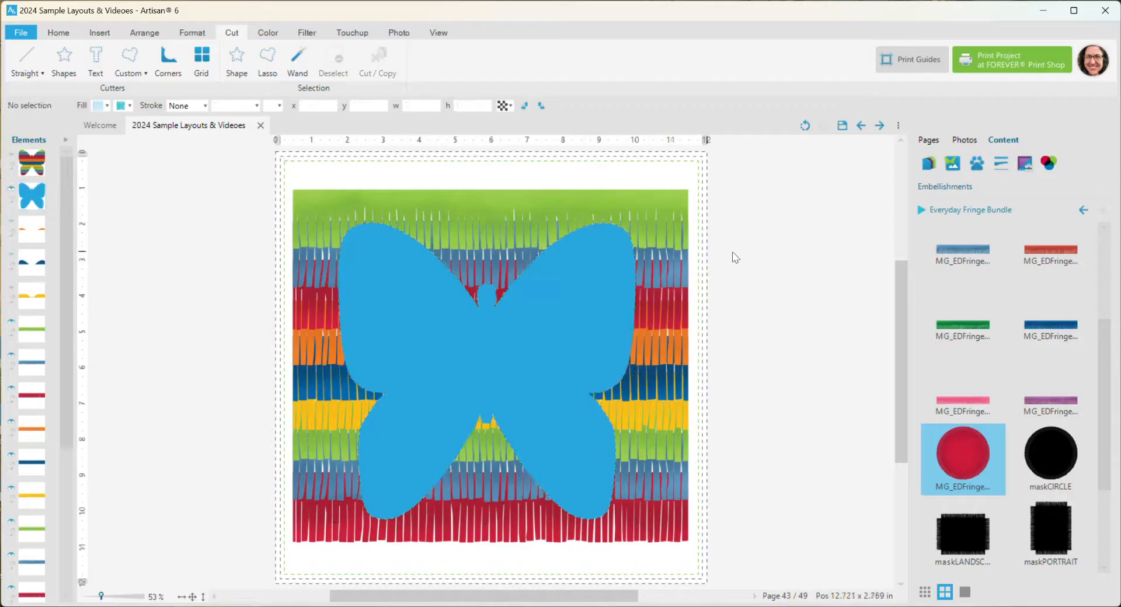
Lock the blue butterfly and fit a butterfly cutout of about 8.261 x 8.594 over it for the top green fringe strip
click(383, 302)
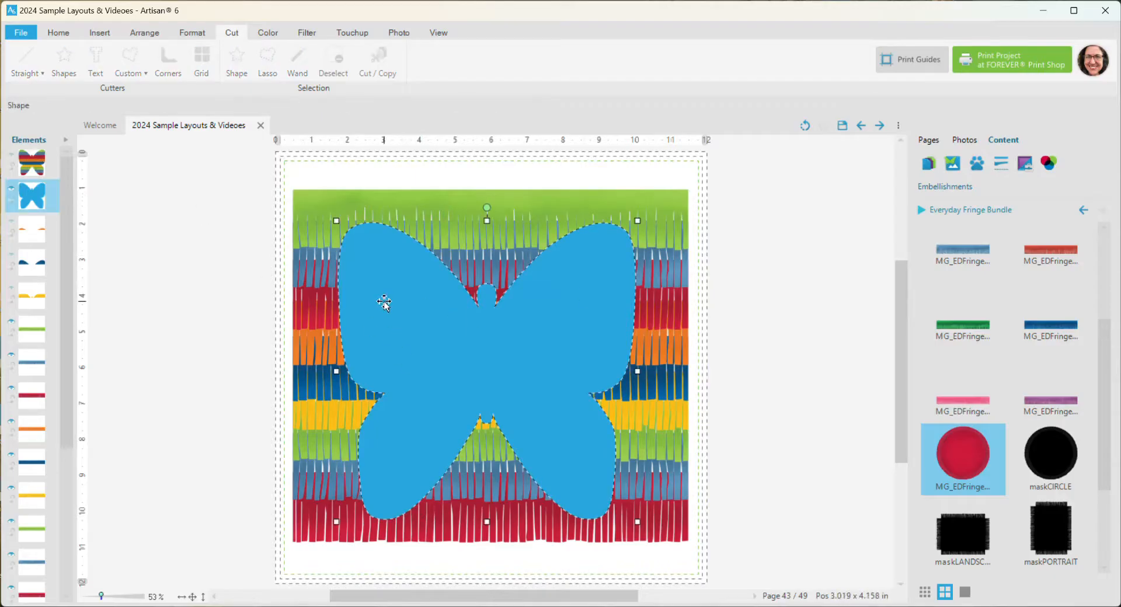
click(11, 200)
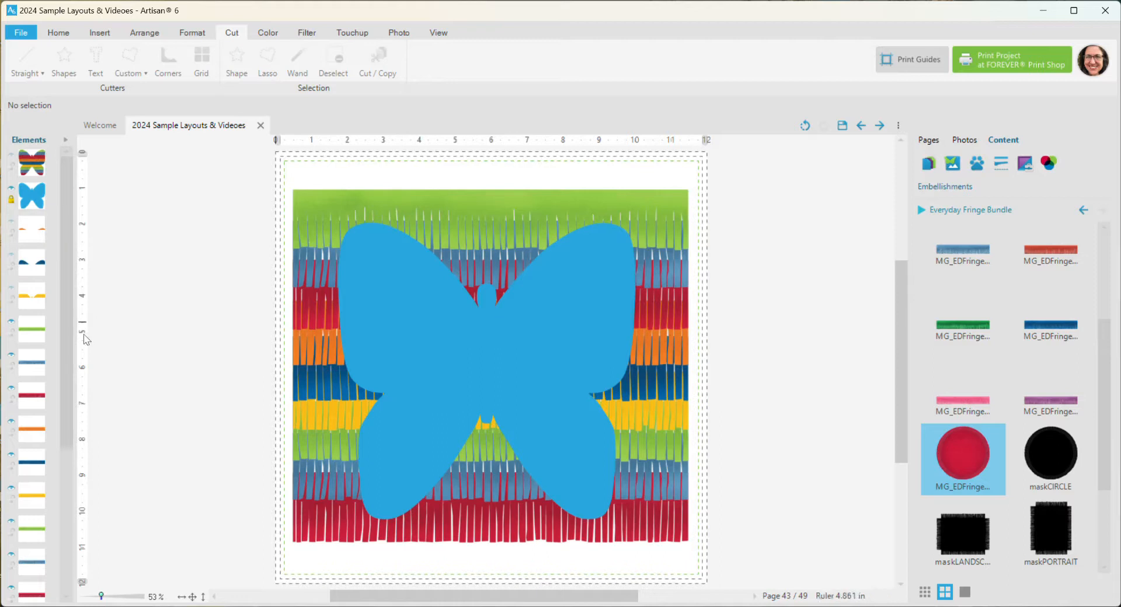
click(313, 202)
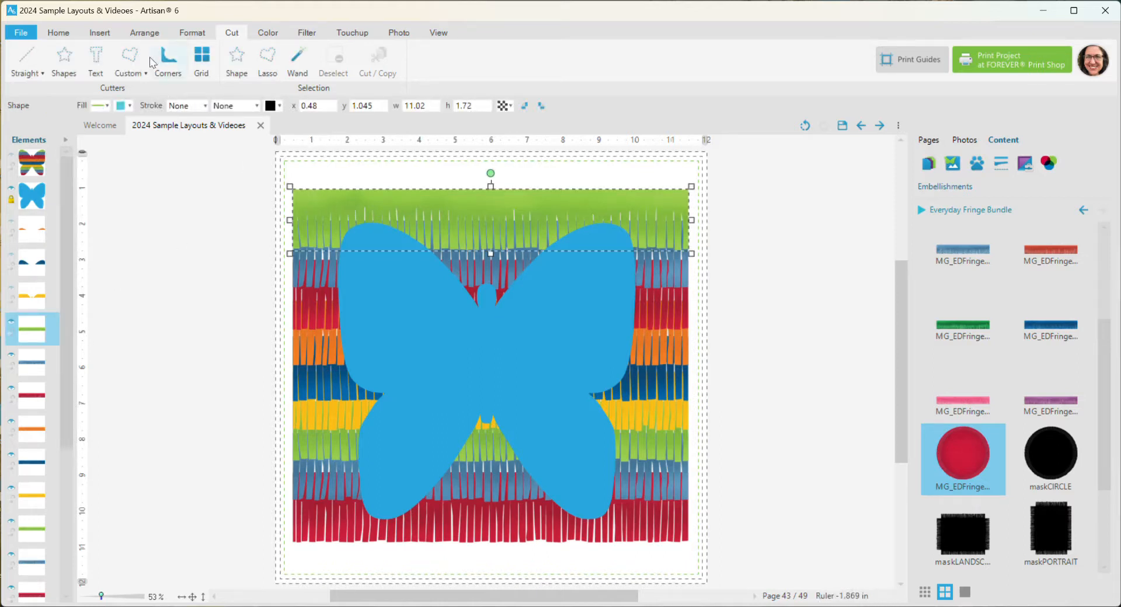
click(70, 58)
drag(437, 224, 455, 251)
drag(482, 361, 624, 521)
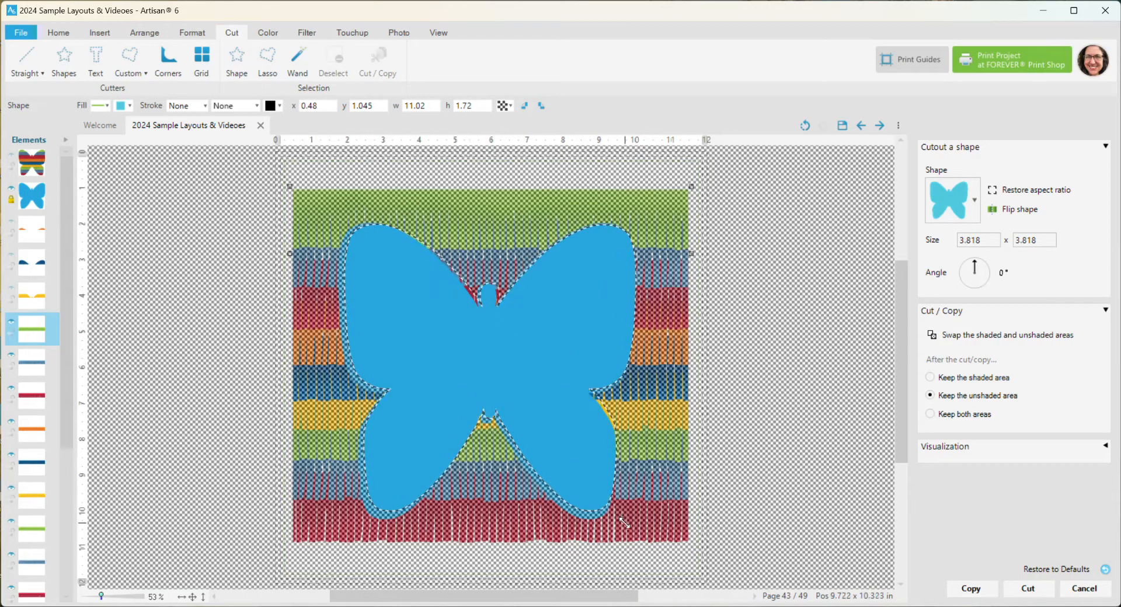
drag(500, 321, 495, 321)
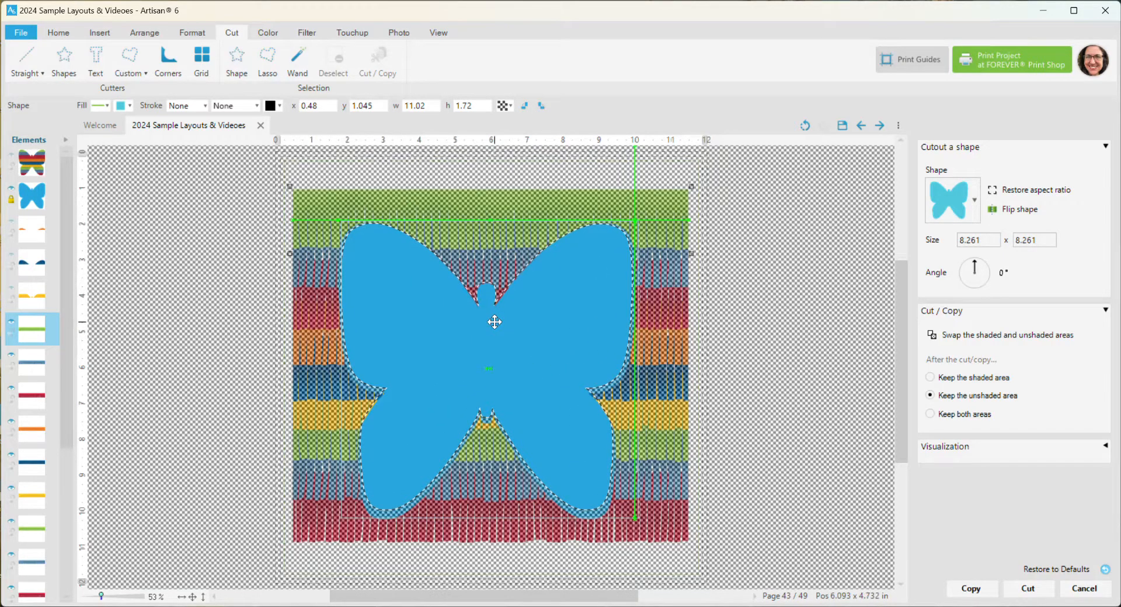
drag(635, 520, 636, 532)
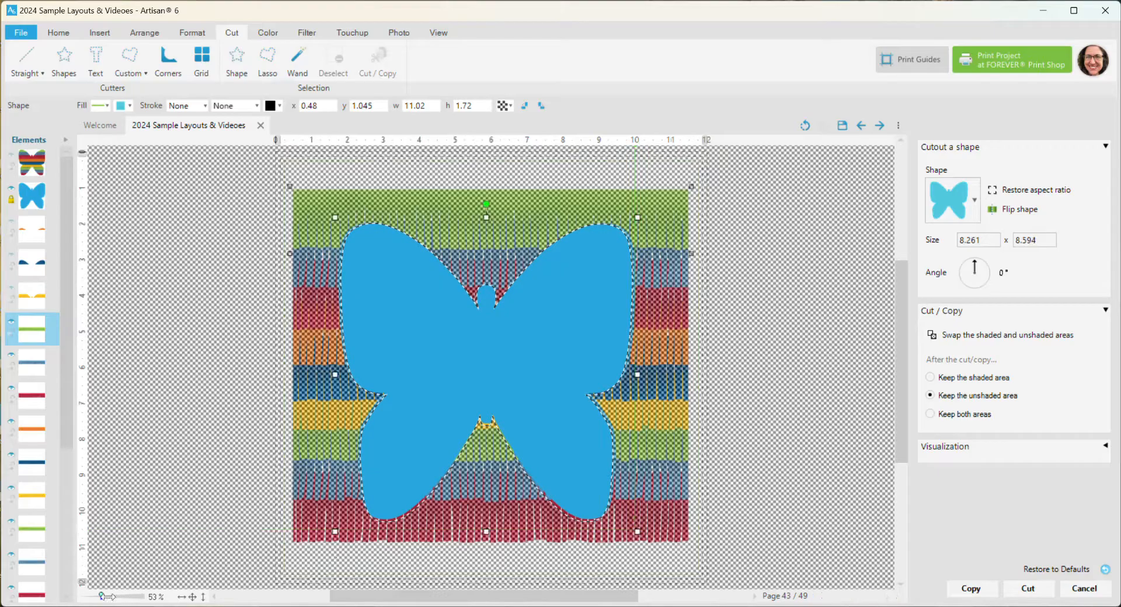
Refine the green strip's butterfly cutout to about 8.237 x 8.543 so its edges follow the blue butterfly's outline
drag(109, 597, 116, 597)
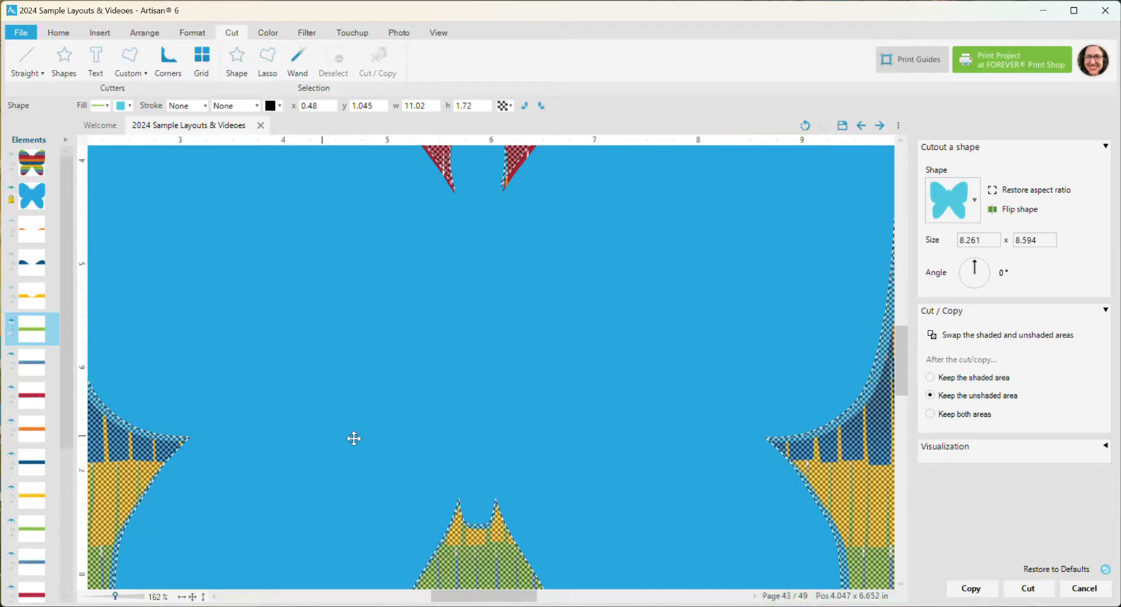
drag(898, 387, 899, 341)
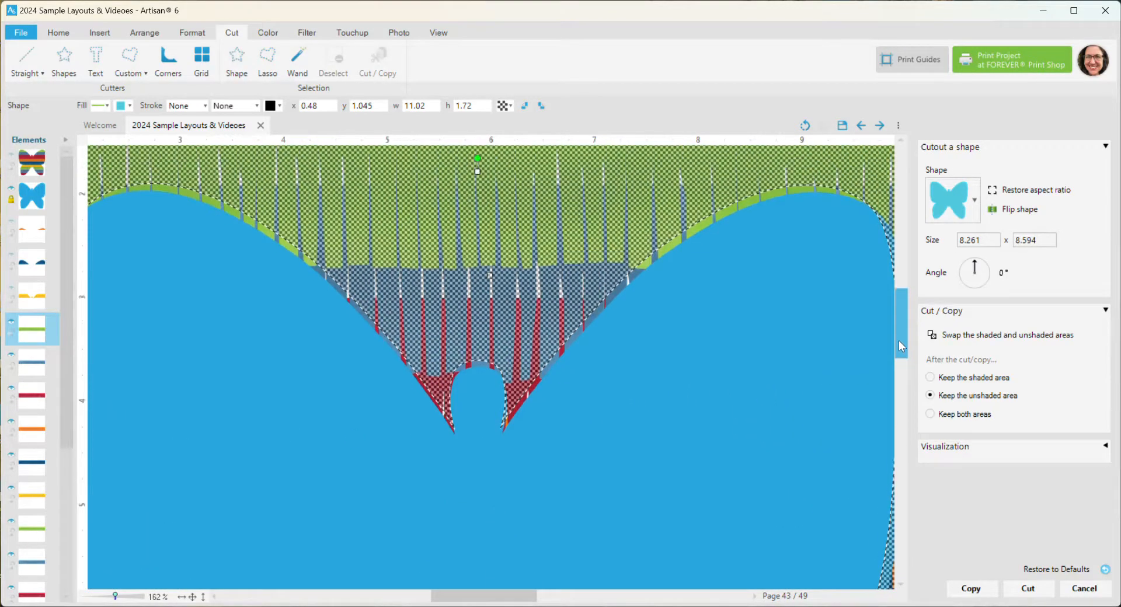
drag(478, 169, 478, 177)
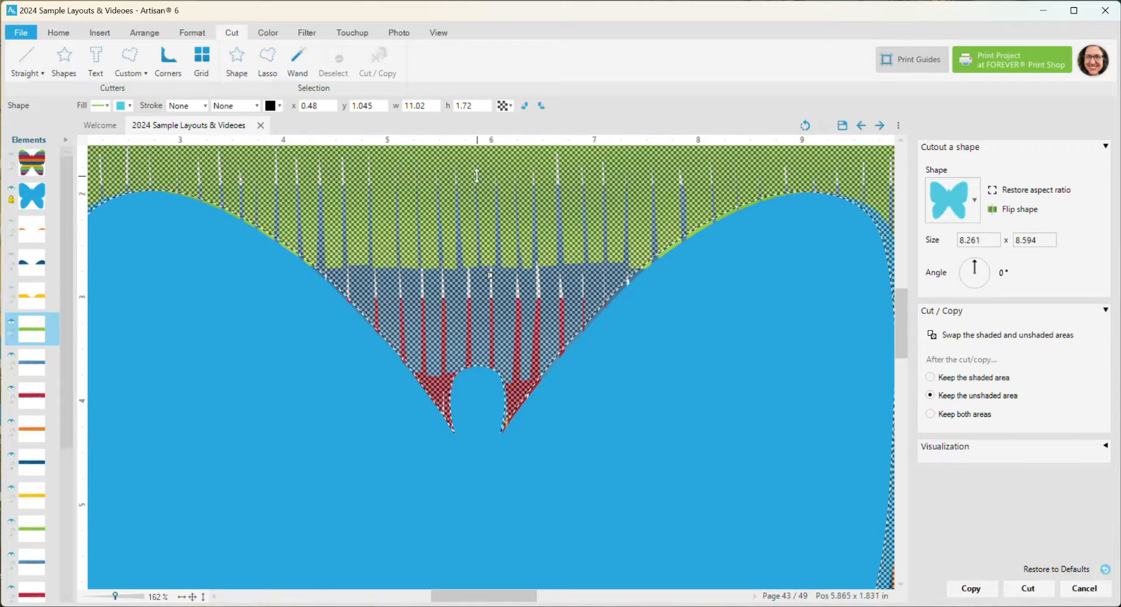
drag(900, 331, 905, 410)
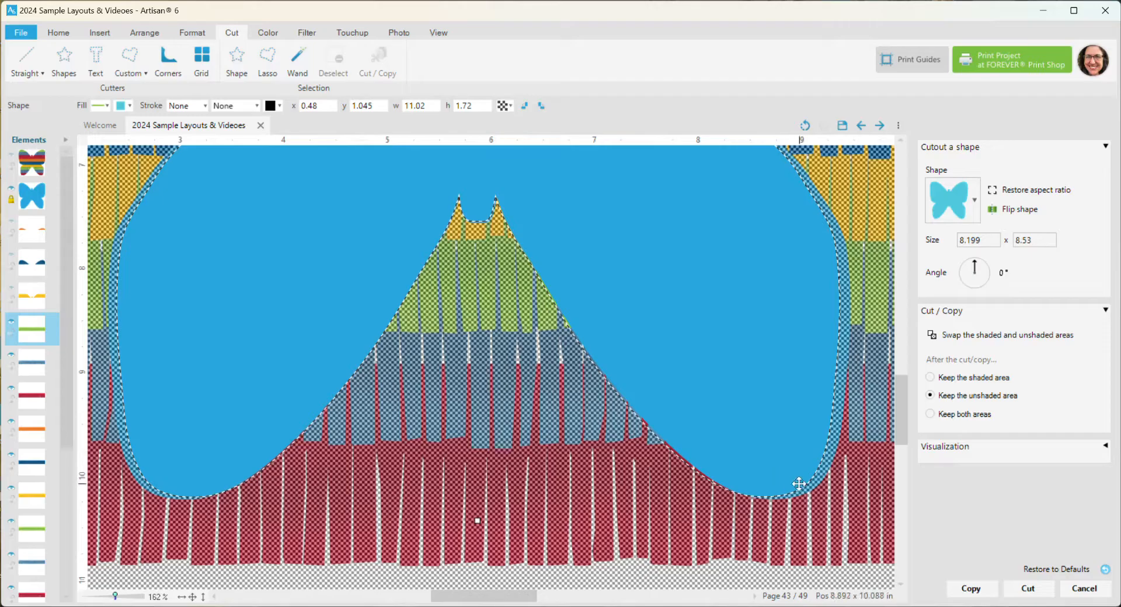
drag(477, 521, 477, 522)
drag(484, 596, 518, 595)
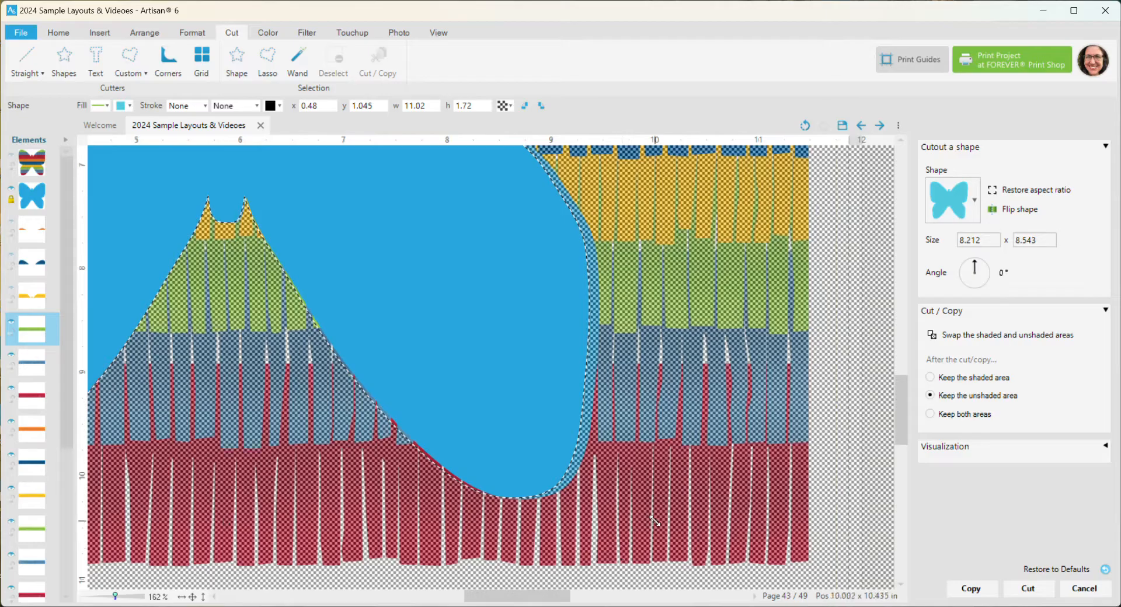
mouse_move(655, 522)
mouse_down()
mouse_move(671, 520)
mouse_move(669, 509)
mouse_move(657, 514)
mouse_up()
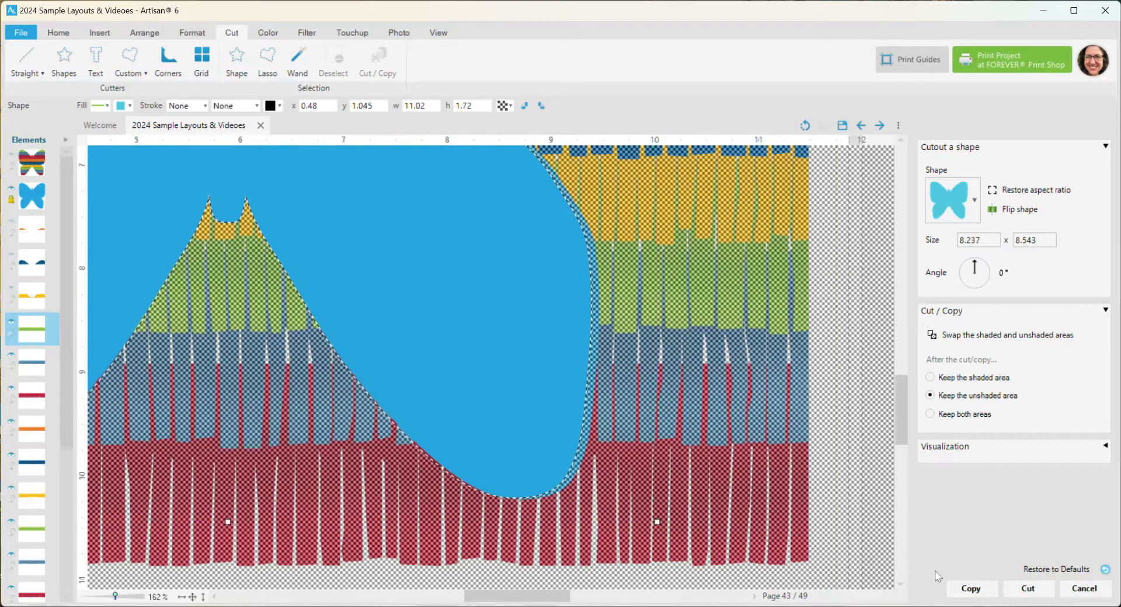
Cut the top green strip to the butterfly outline, keeping the unshaded area, and check it with the blue butterfly briefly hidden
click(181, 597)
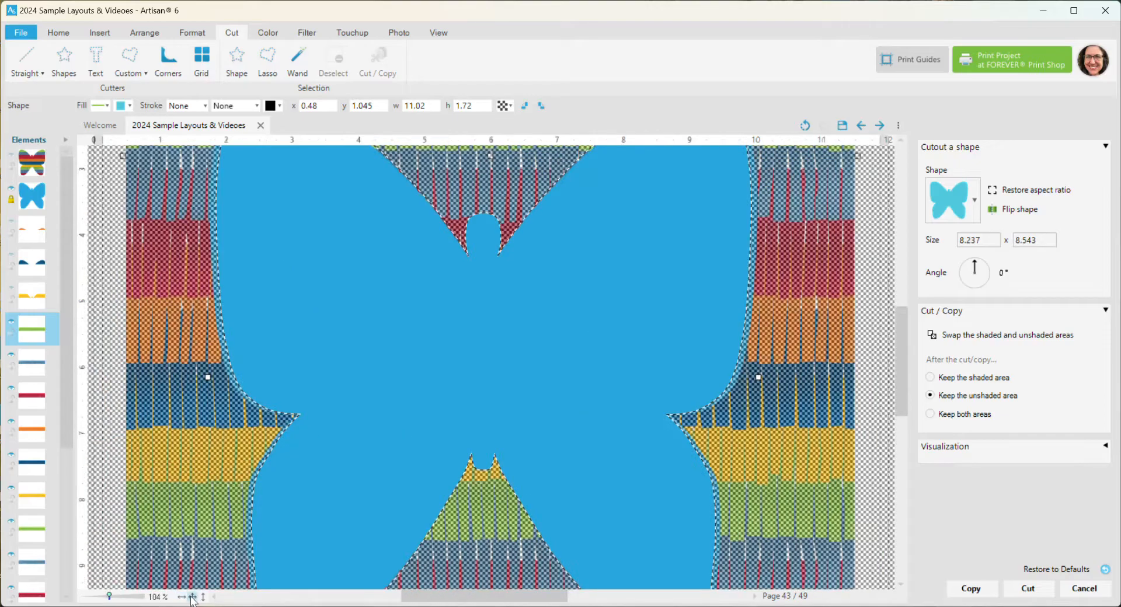
click(192, 597)
drag(483, 375, 483, 376)
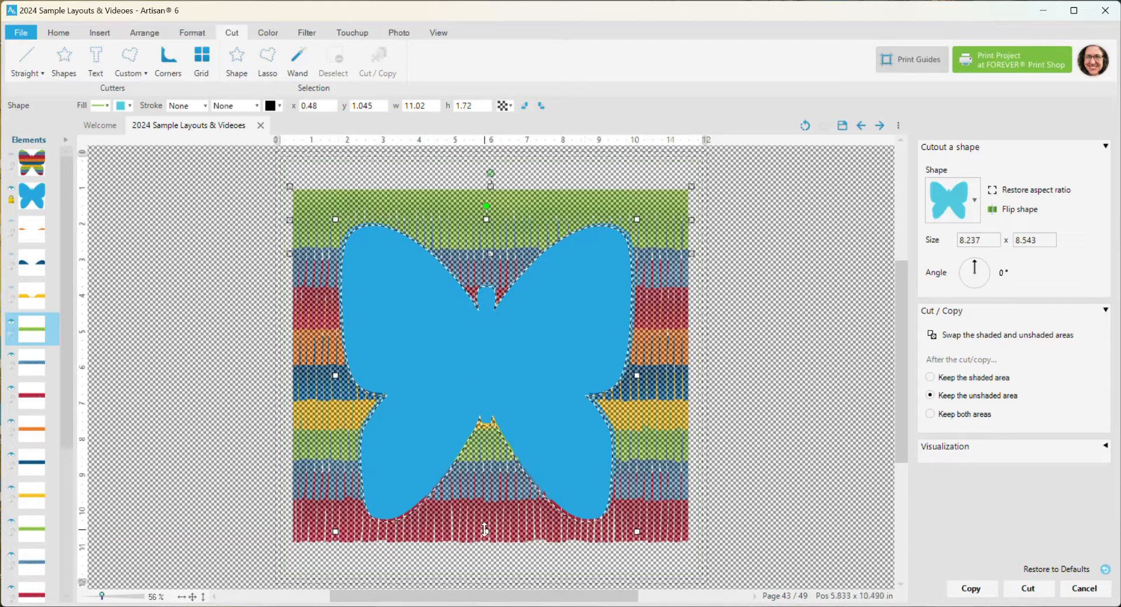
drag(485, 529, 485, 529)
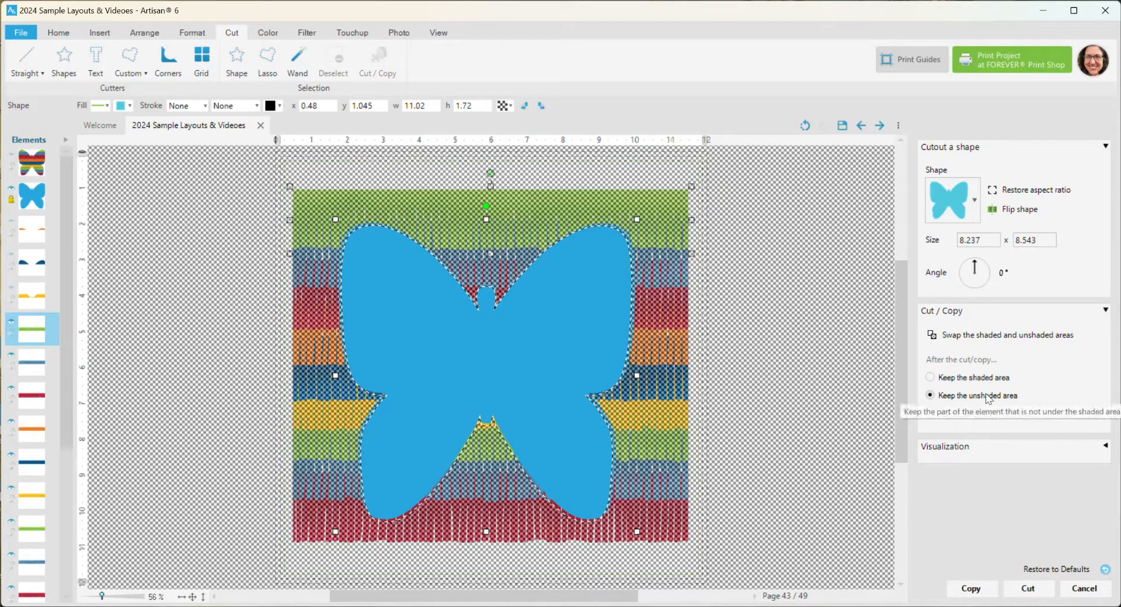
click(1029, 588)
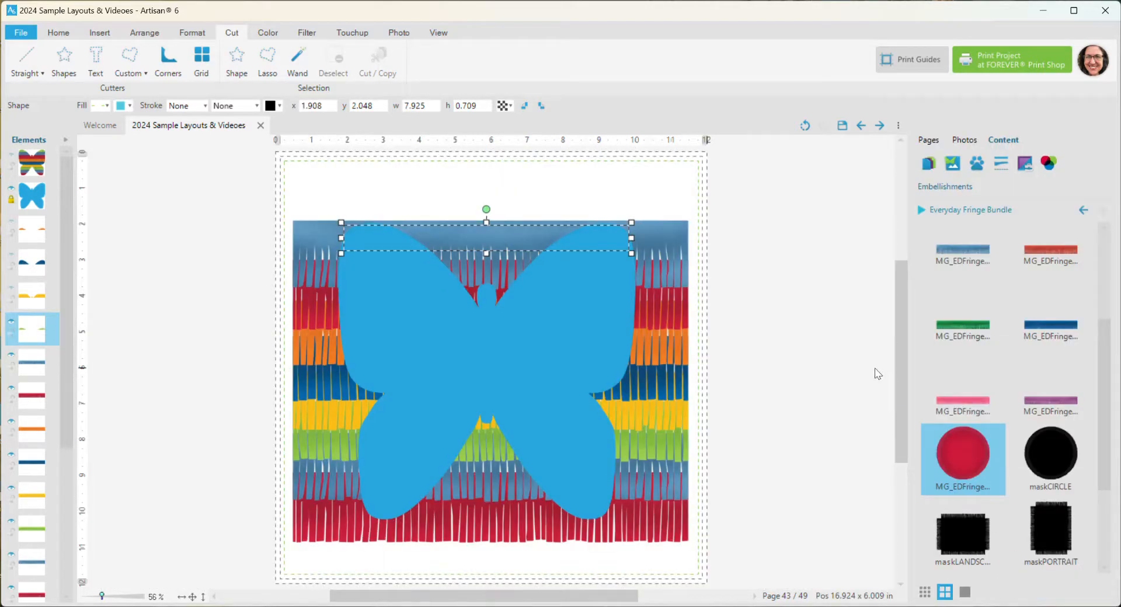
click(13, 191)
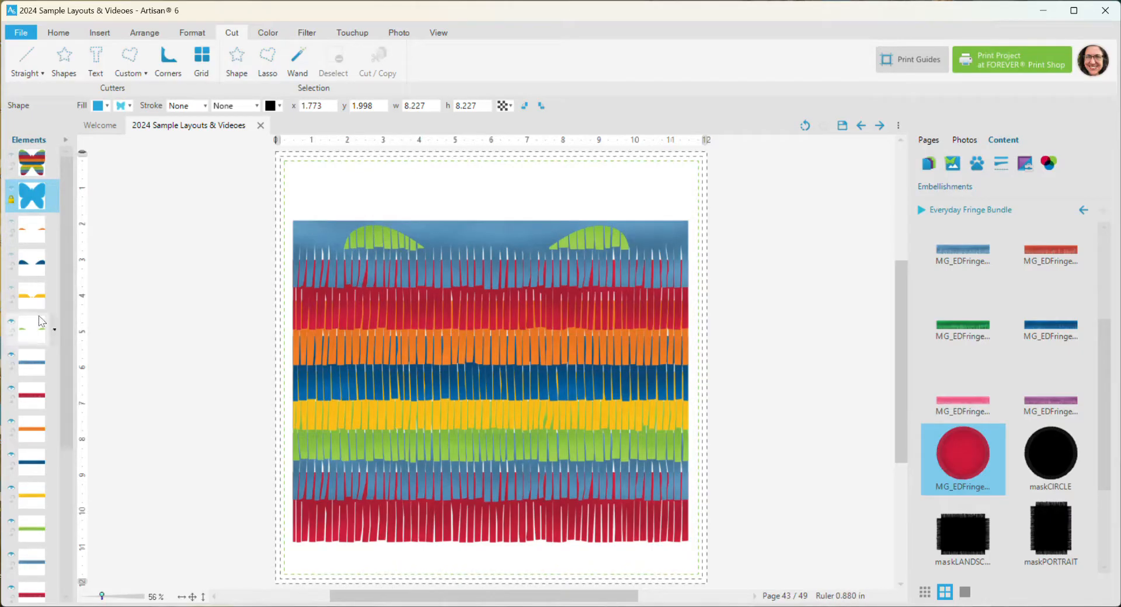
click(12, 191)
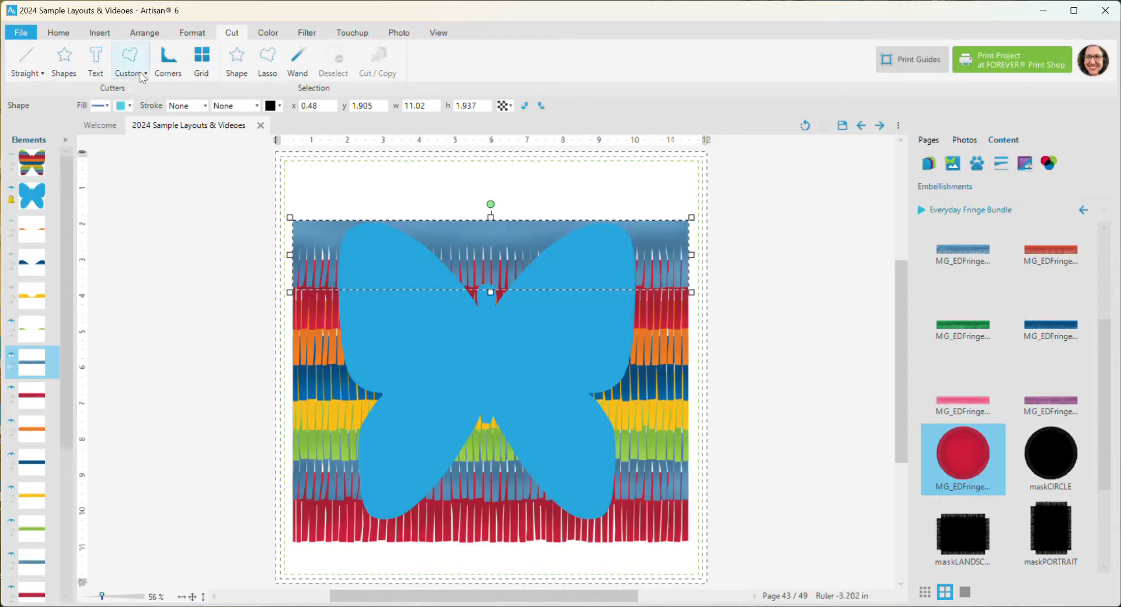
Cut the upper slate-blue fringe strip with an 8.227 x 8.502 butterfly shape aligned to the blue butterfly, keeping the unshaded area
click(64, 59)
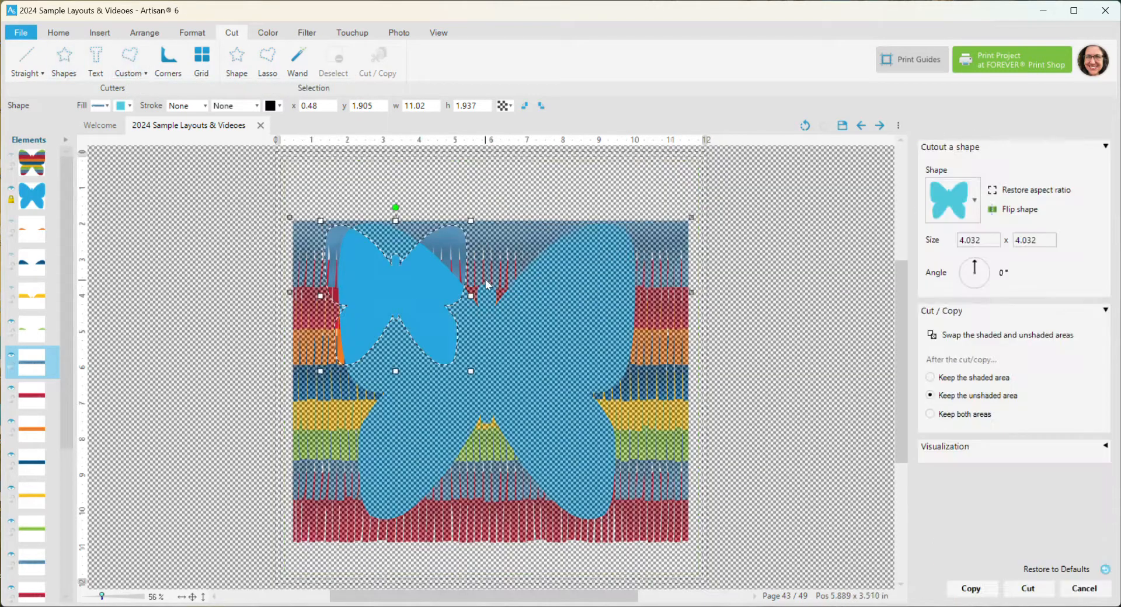
drag(411, 303, 435, 306)
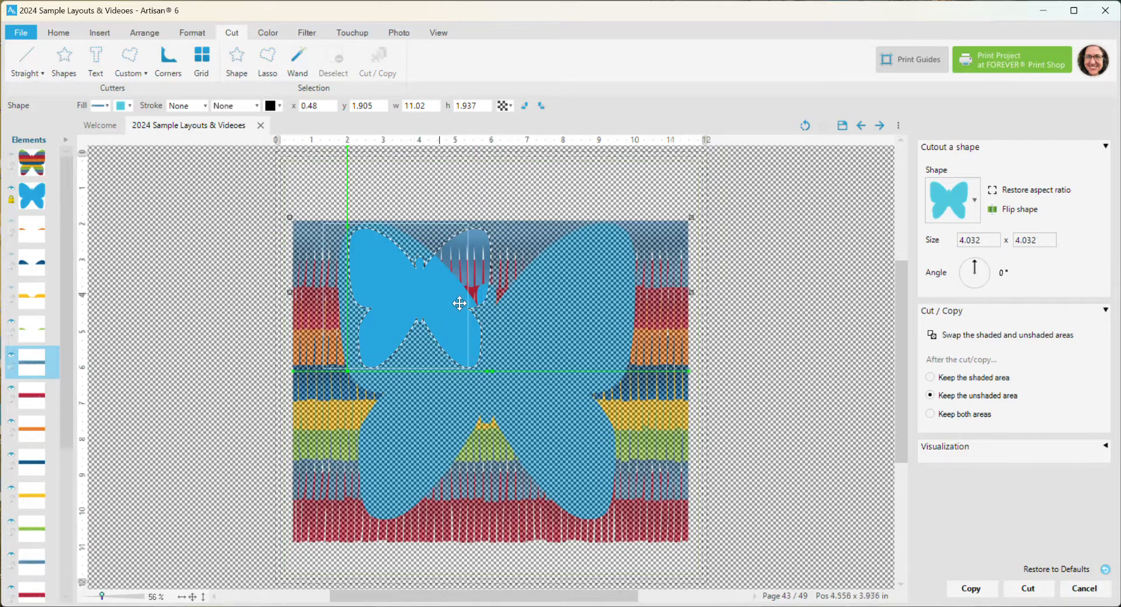
drag(495, 375, 637, 531)
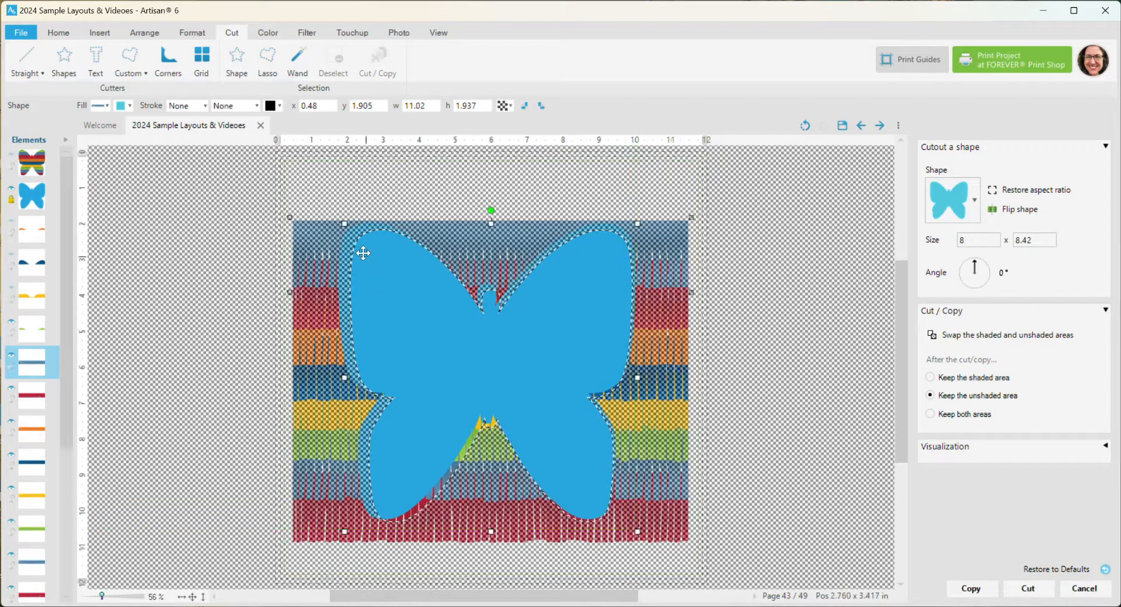
drag(345, 224, 336, 221)
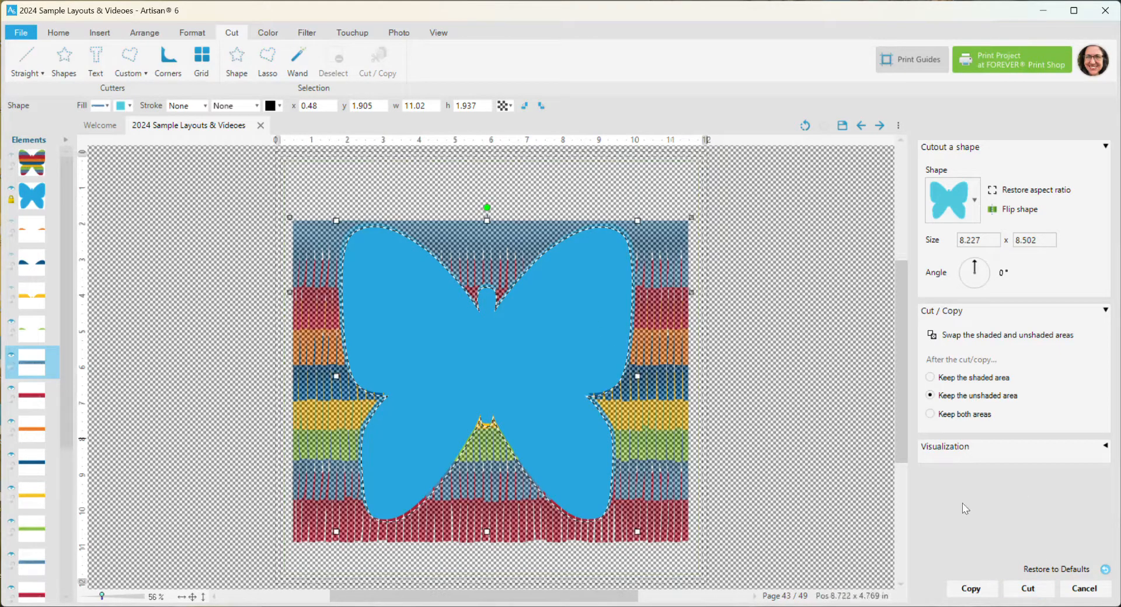
click(1027, 588)
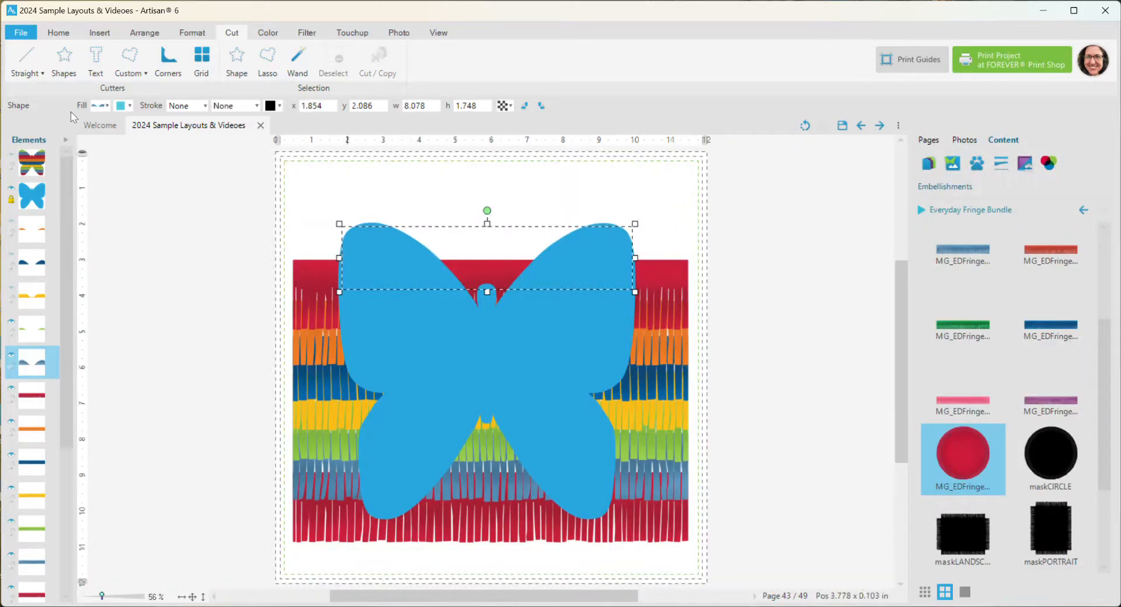
Cut the upper red fringe strip with a butterfly shape about 8.3 wide matched to the blue butterfly, keeping the unshaded area
click(28, 403)
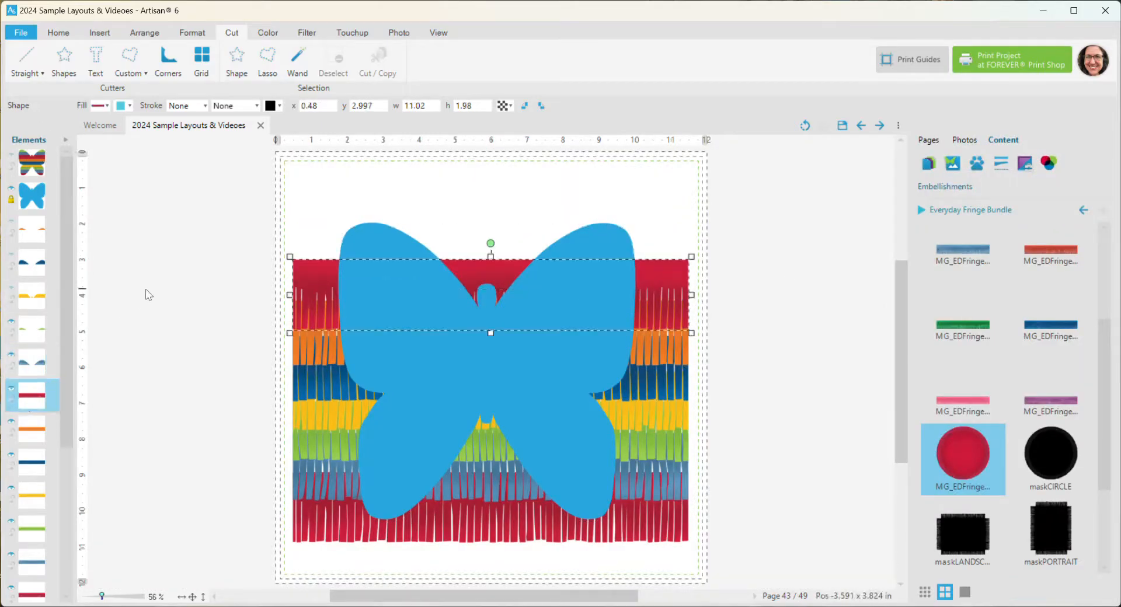
click(65, 68)
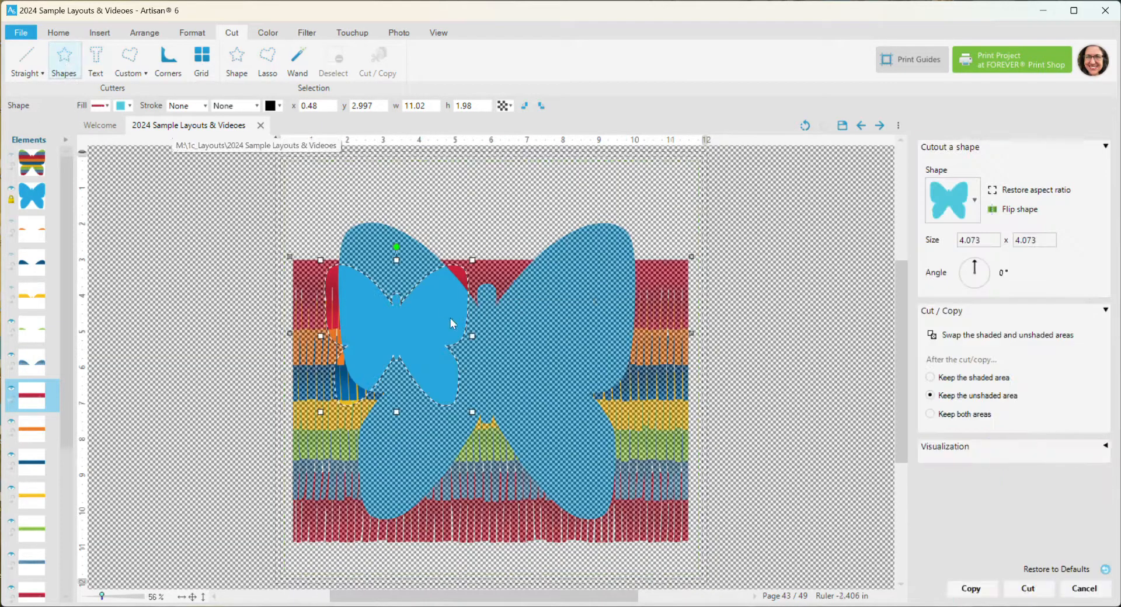
drag(450, 318, 431, 268)
drag(489, 373, 621, 526)
drag(470, 367, 469, 366)
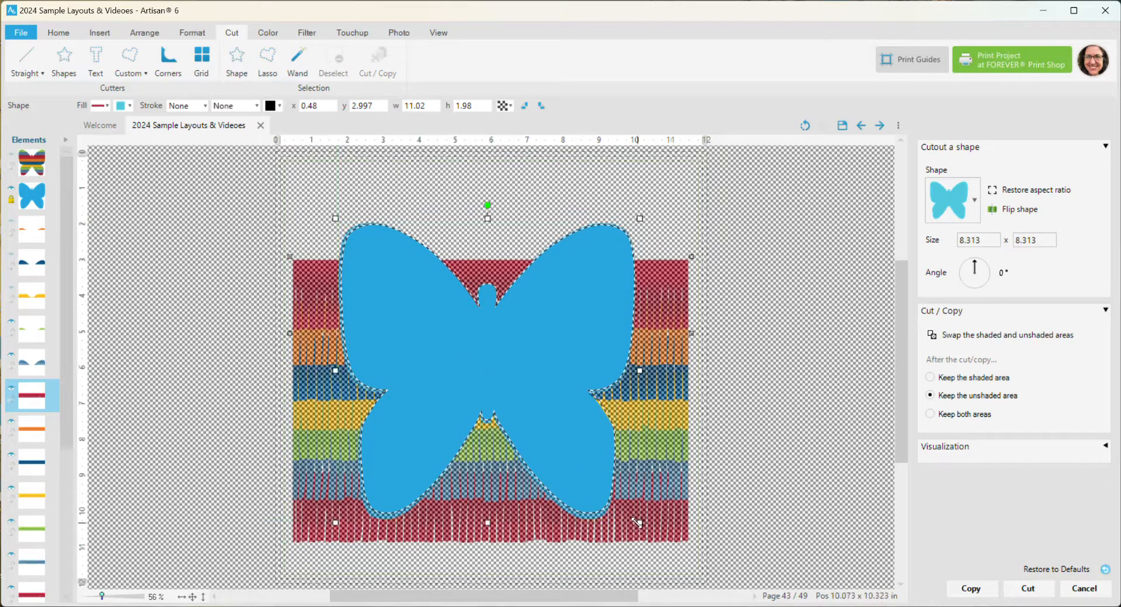
drag(637, 523, 638, 529)
click(1027, 589)
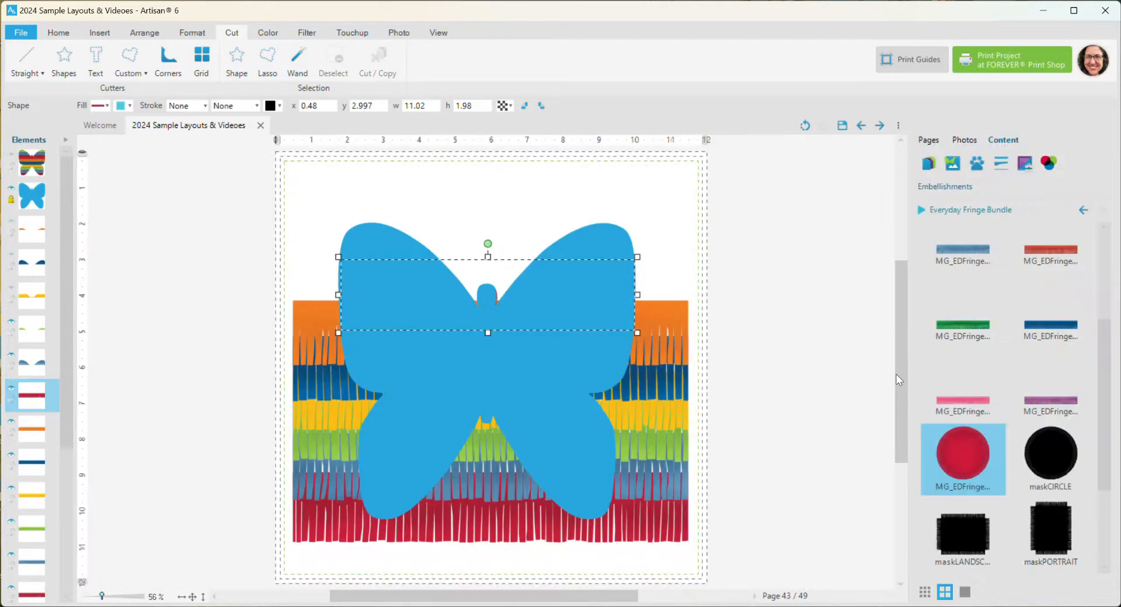
Cut the orange fringe strip with an 8.251 x 8.621 butterfly shape aligned to the blue butterfly, keeping the unshaded area
click(37, 435)
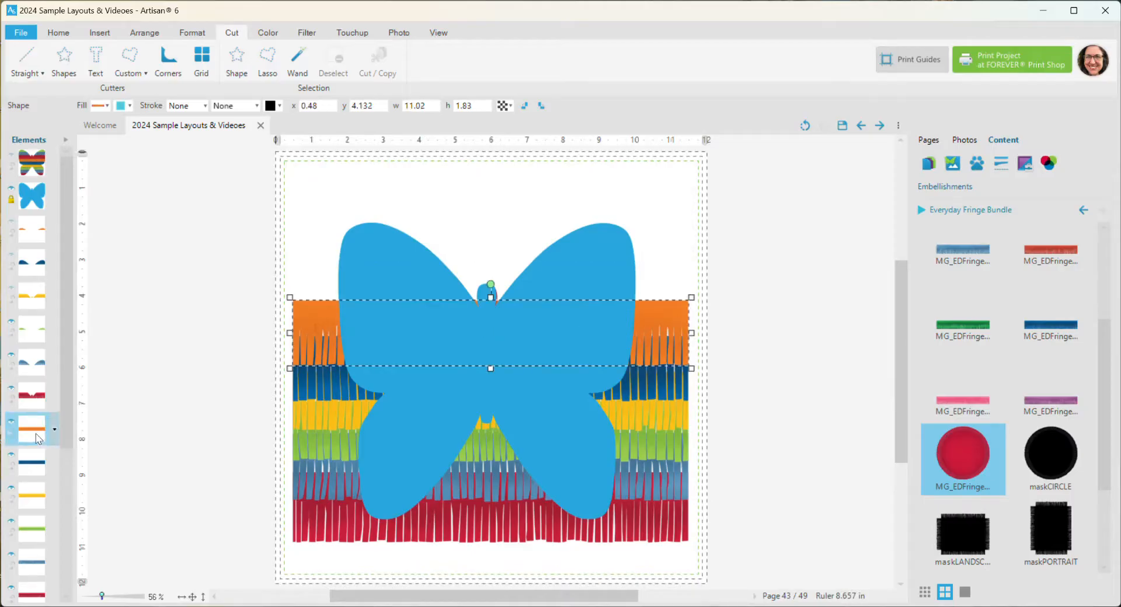
click(70, 67)
drag(429, 324, 447, 247)
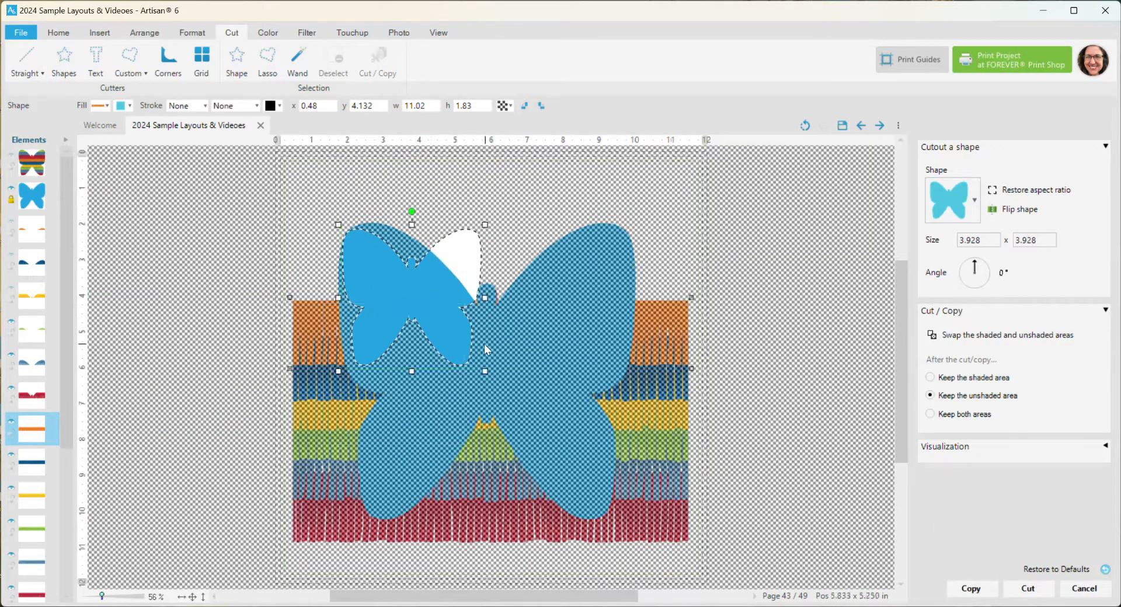
drag(484, 371, 607, 528)
drag(502, 366, 498, 358)
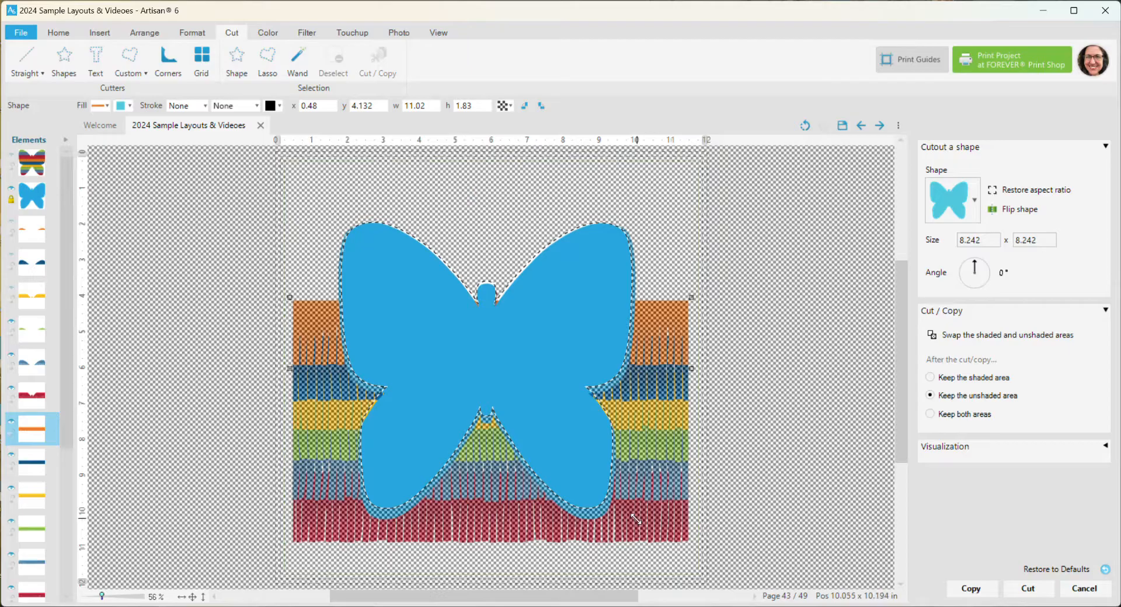
drag(634, 518, 636, 529)
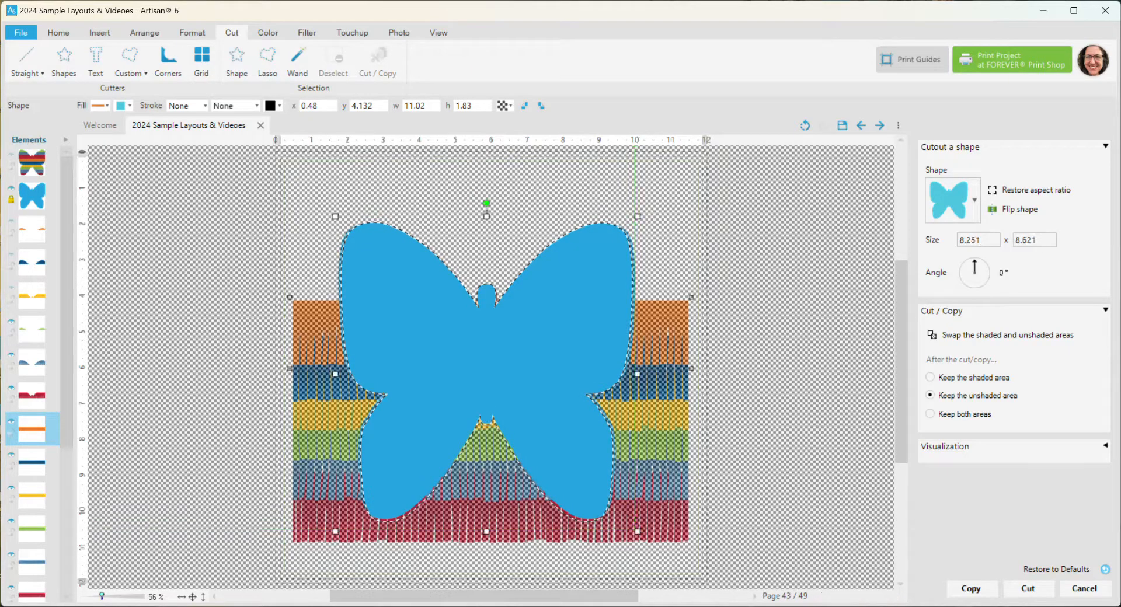
click(1028, 589)
Cut the dark blue fringe strip with an 8.25 x 8.629 butterfly shape aligned to the blue butterfly, keeping the unshaded area
click(46, 464)
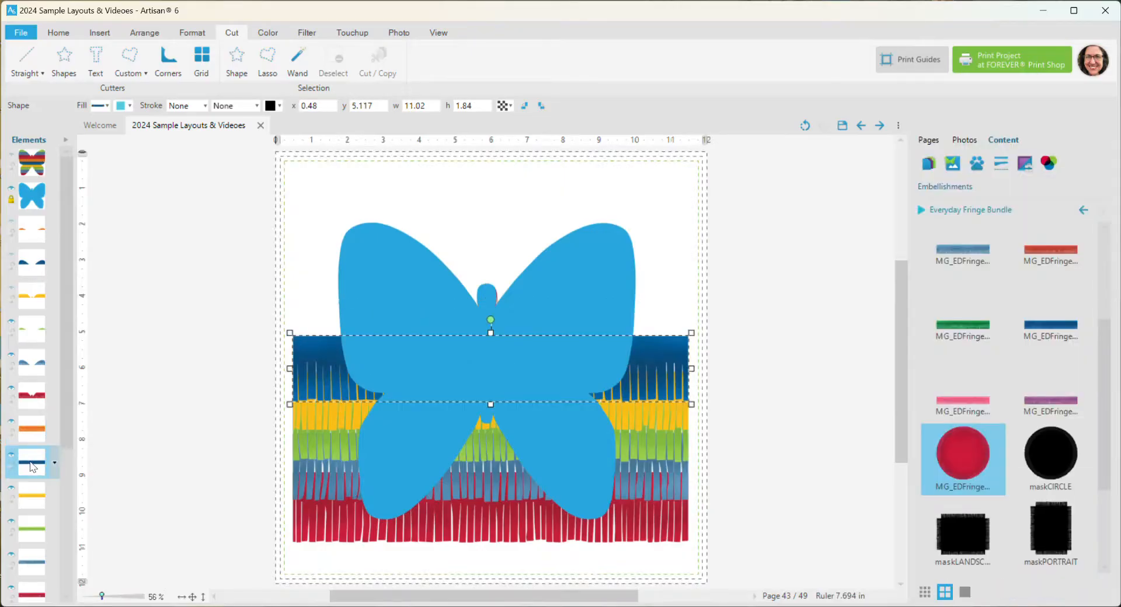
click(66, 71)
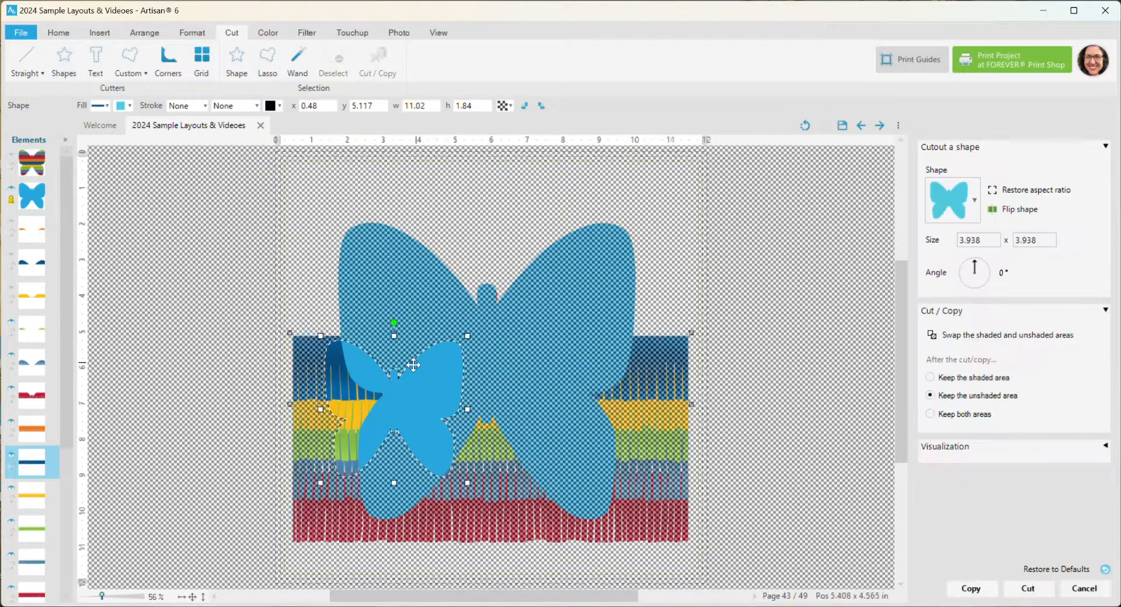
drag(442, 350, 432, 252)
drag(488, 367, 628, 525)
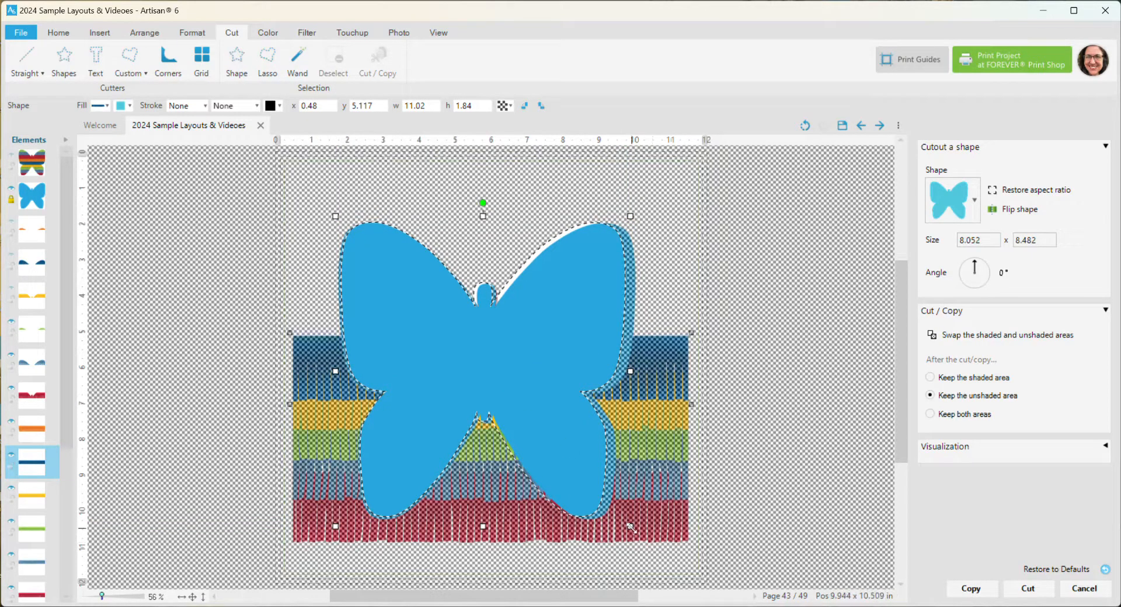
drag(629, 524, 640, 531)
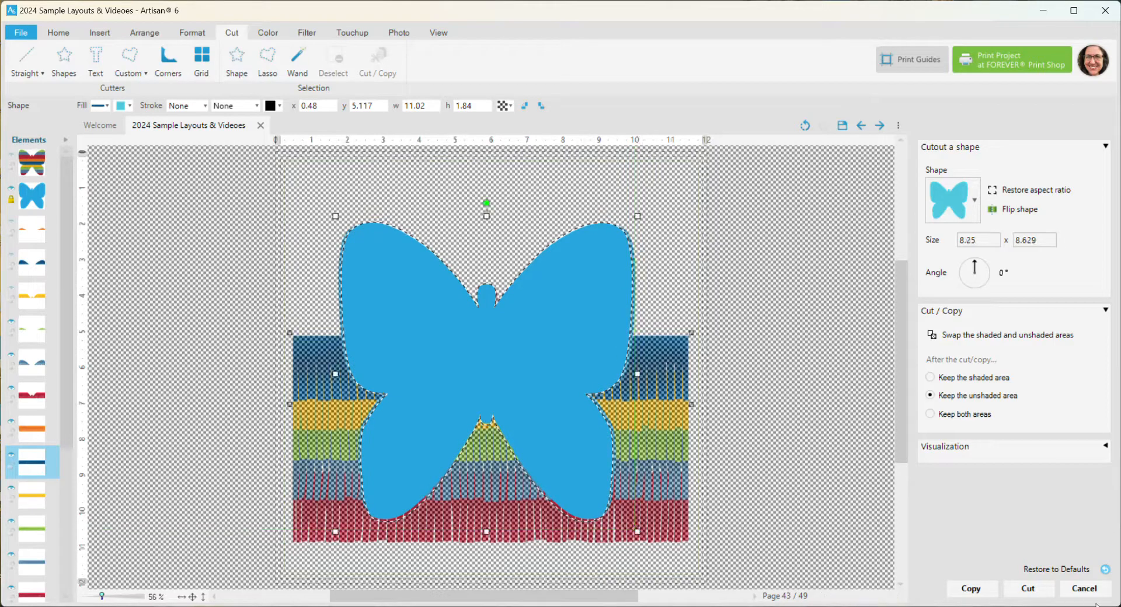
click(1041, 587)
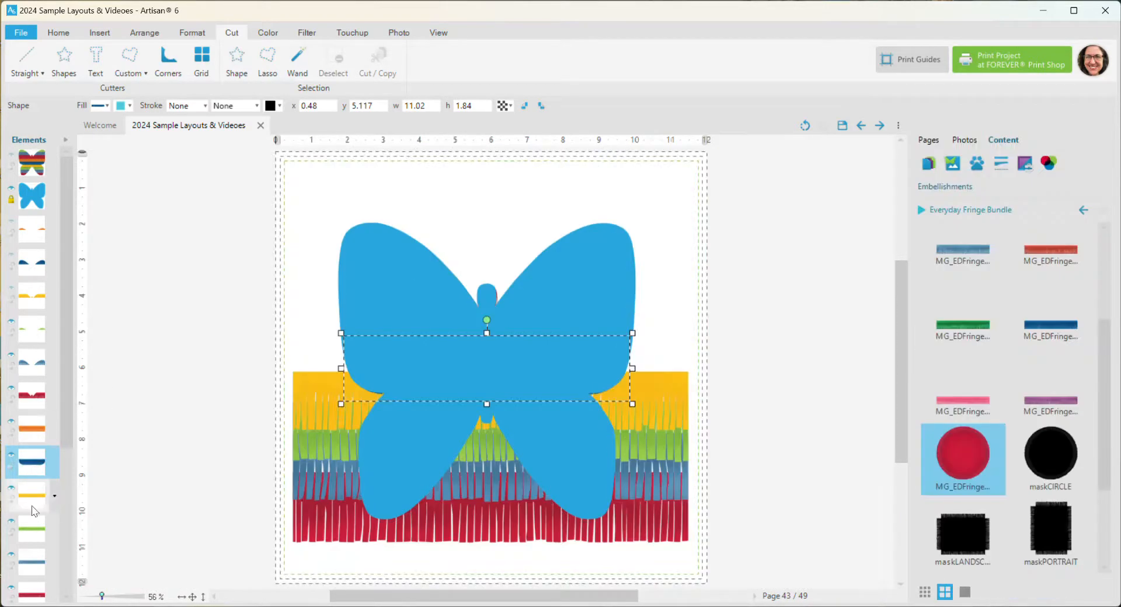
Cut the yellow fringe strip with a butterfly shape moved and enlarged to match the blue butterfly, keeping the unshaded area
click(32, 495)
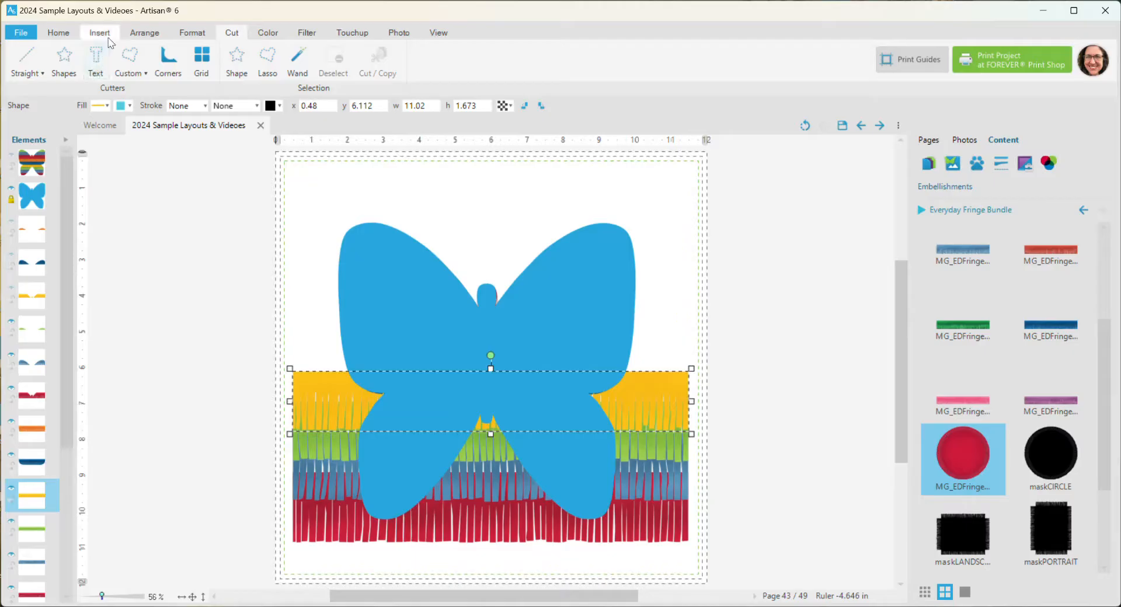
click(64, 61)
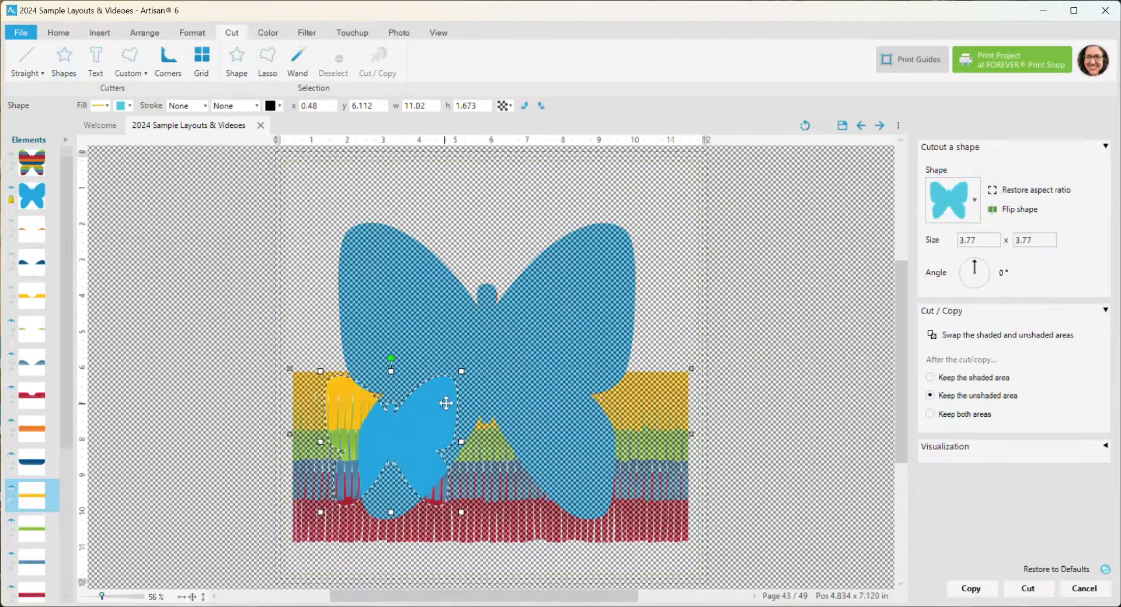
drag(446, 403, 463, 251)
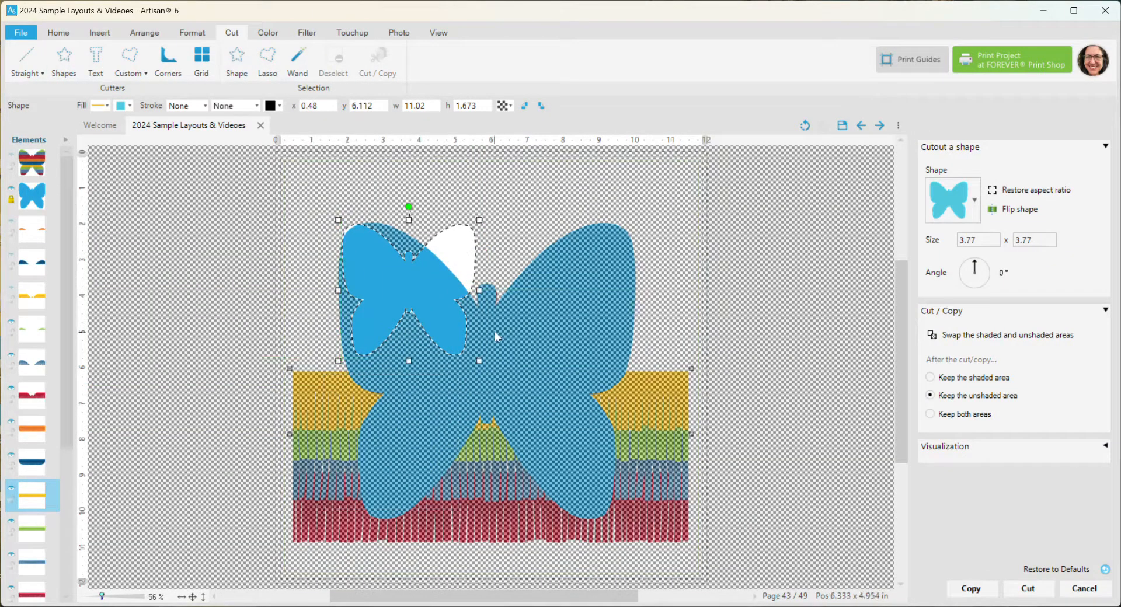
drag(480, 361, 636, 529)
drag(559, 404, 556, 399)
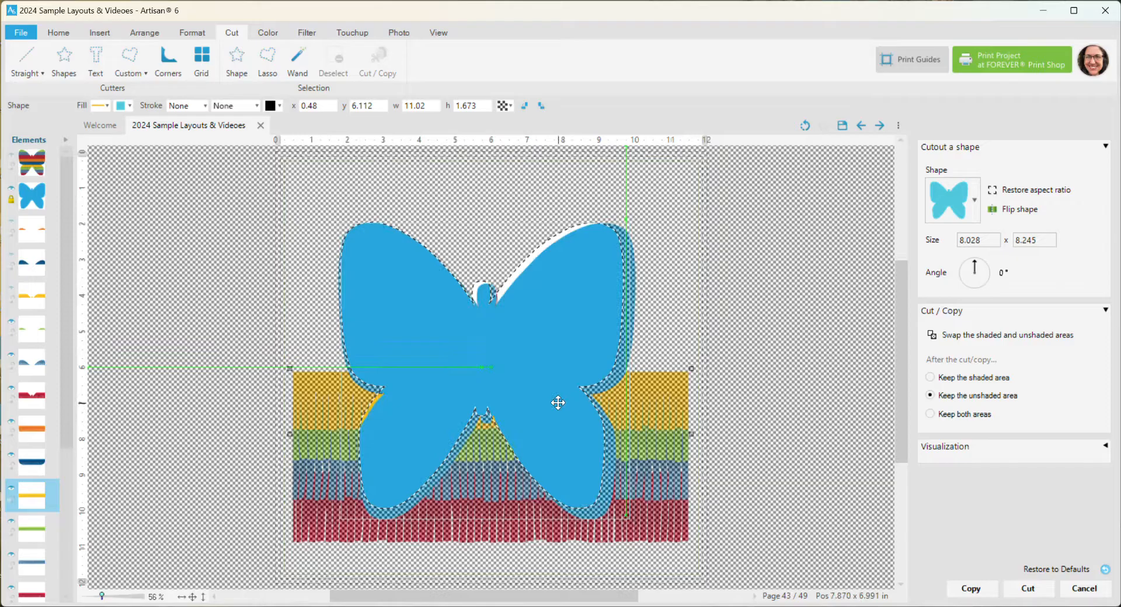
drag(627, 519, 643, 531)
click(1027, 589)
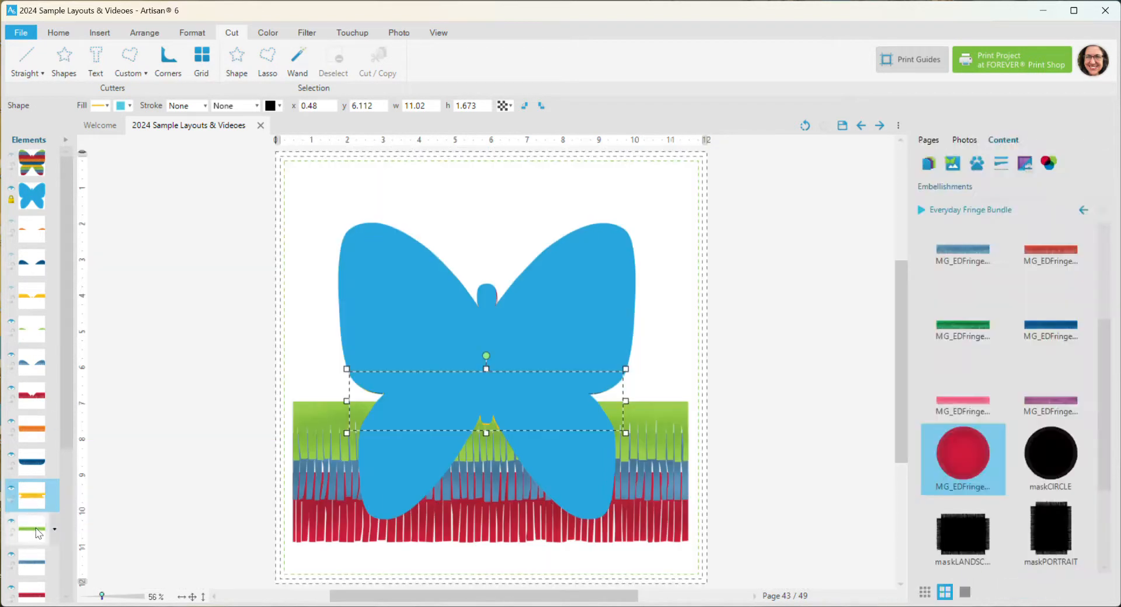
Cut the lower green fringe strip with a butterfly shape enlarged to match the blue butterfly, keeping the unshaded area
click(37, 533)
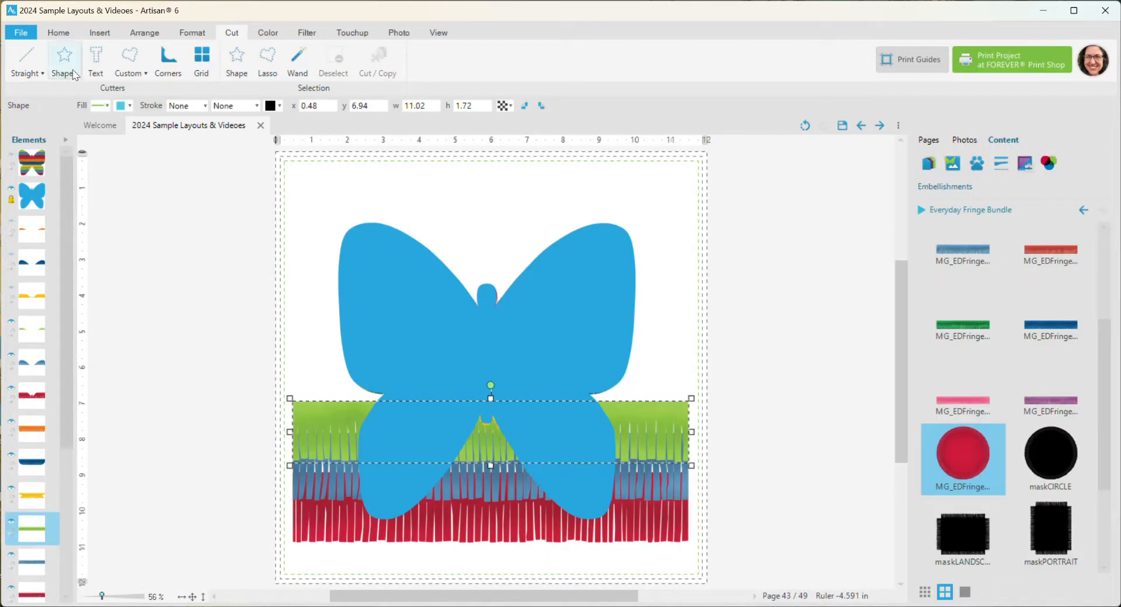
click(63, 59)
drag(424, 426, 438, 245)
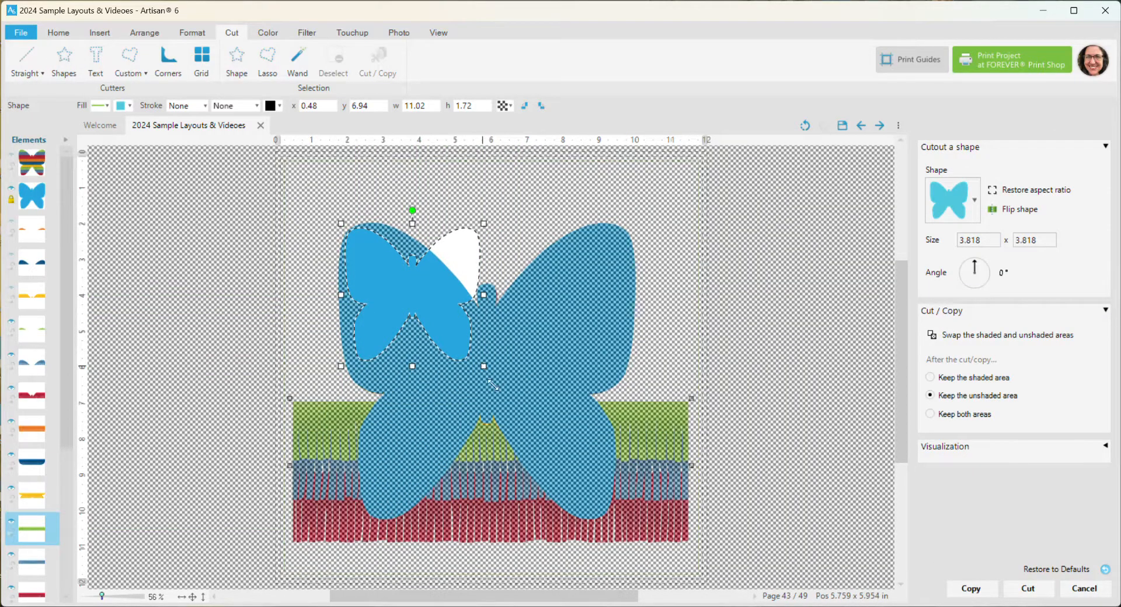
drag(493, 385, 644, 527)
key(Return)
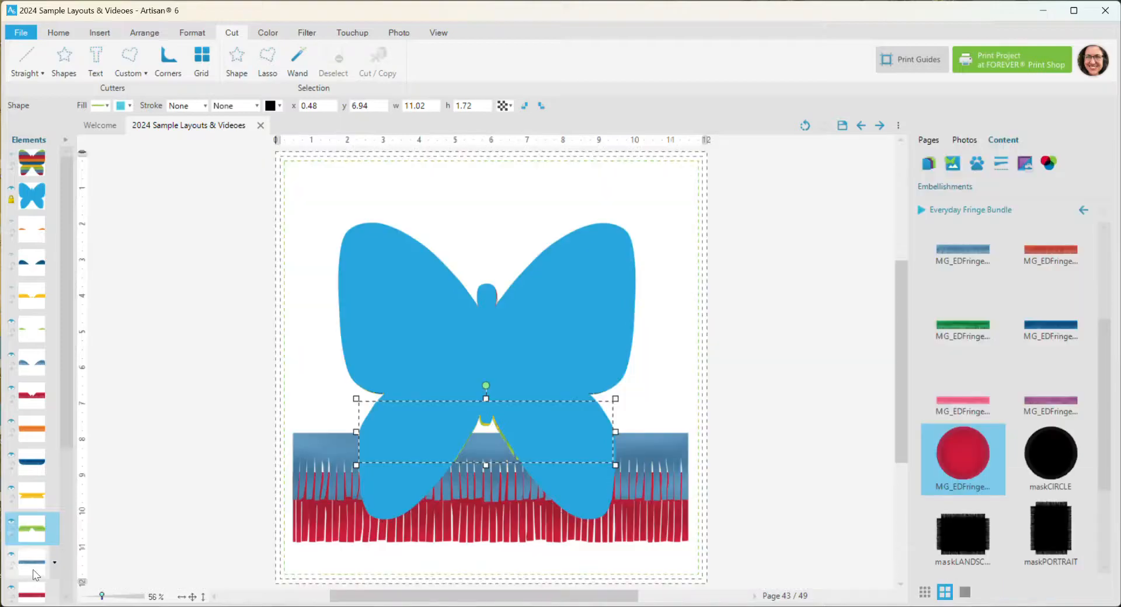
Cut the lower slate-blue fringe strip with a butterfly shape enlarged over the blue butterfly, keeping the unshaded area
click(33, 573)
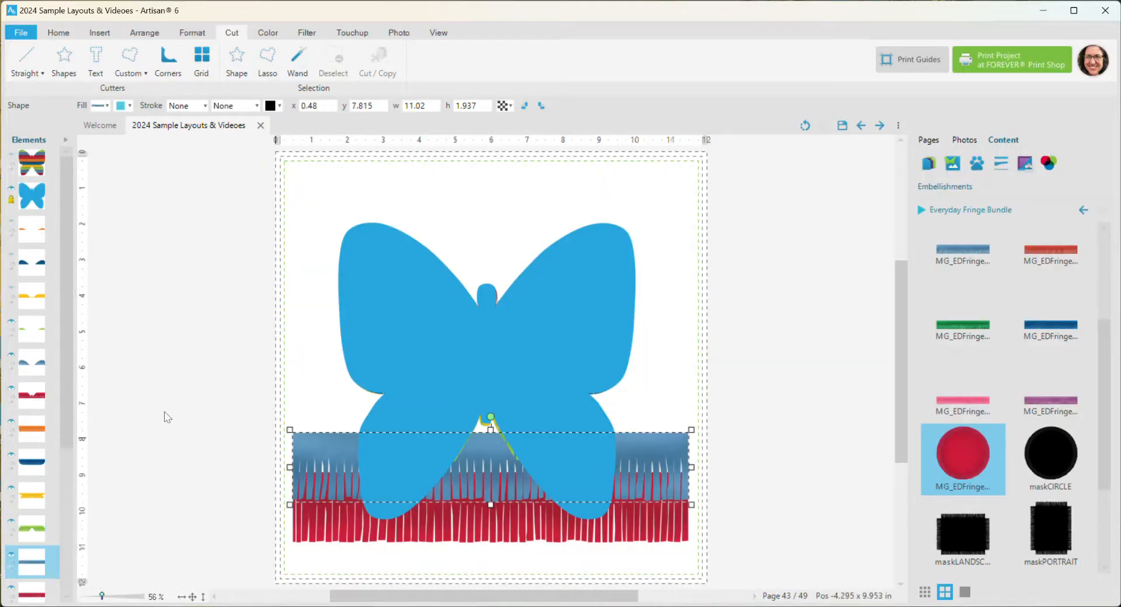
click(65, 65)
drag(401, 467, 421, 237)
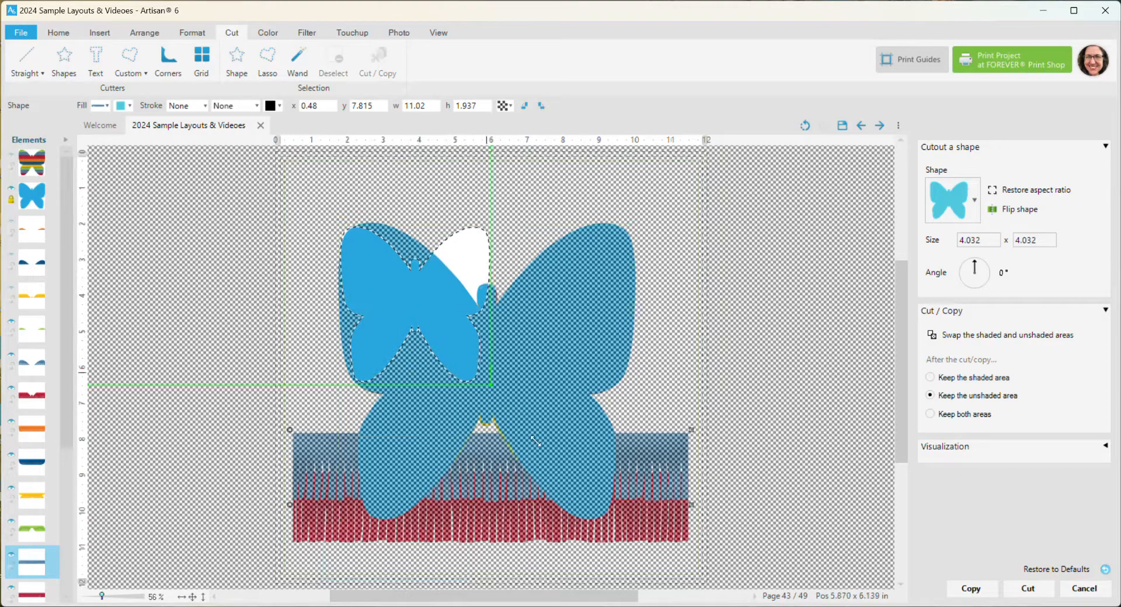
drag(535, 441, 639, 529)
click(1027, 589)
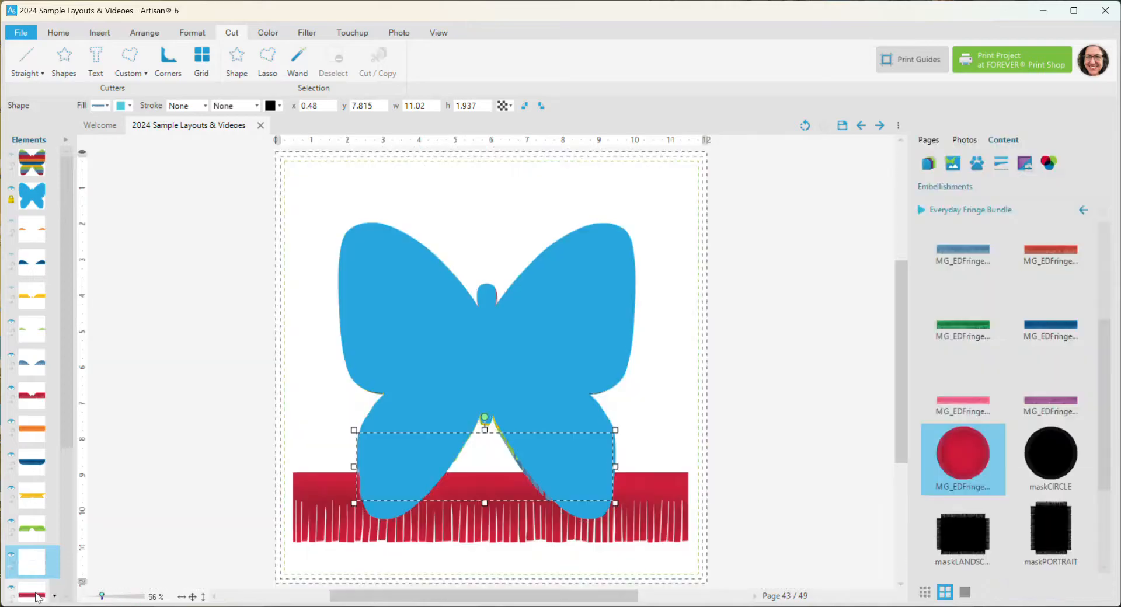
Cut the bottom red fringe strip with an 8.294 x 8.517 butterfly shape, keeping the unshaded area, and hide the blue butterfly
click(35, 595)
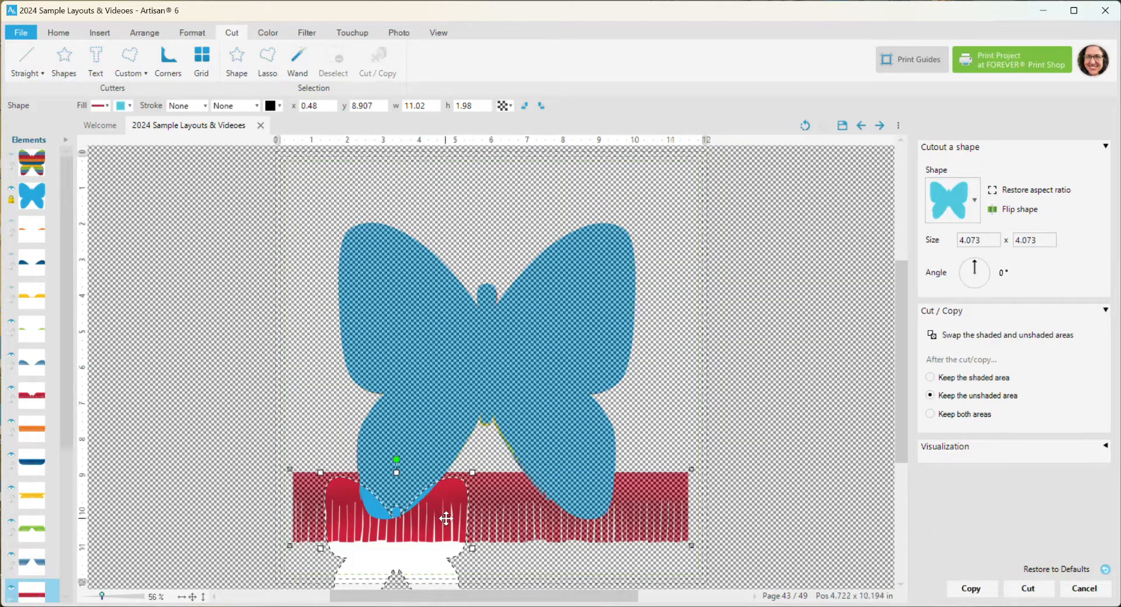
drag(446, 519, 461, 308)
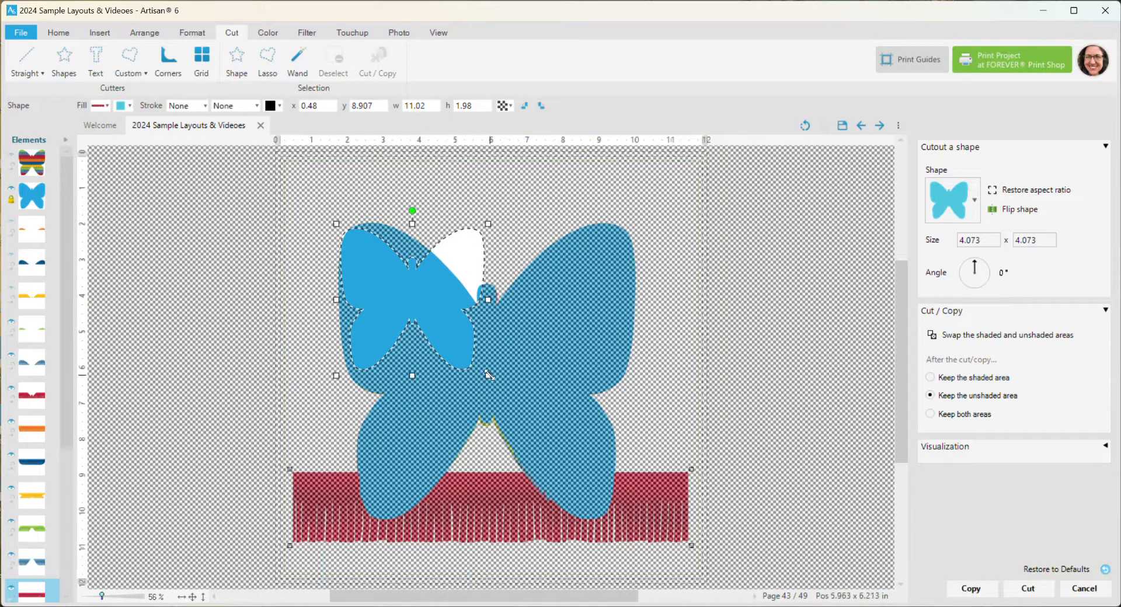
drag(489, 375, 635, 506)
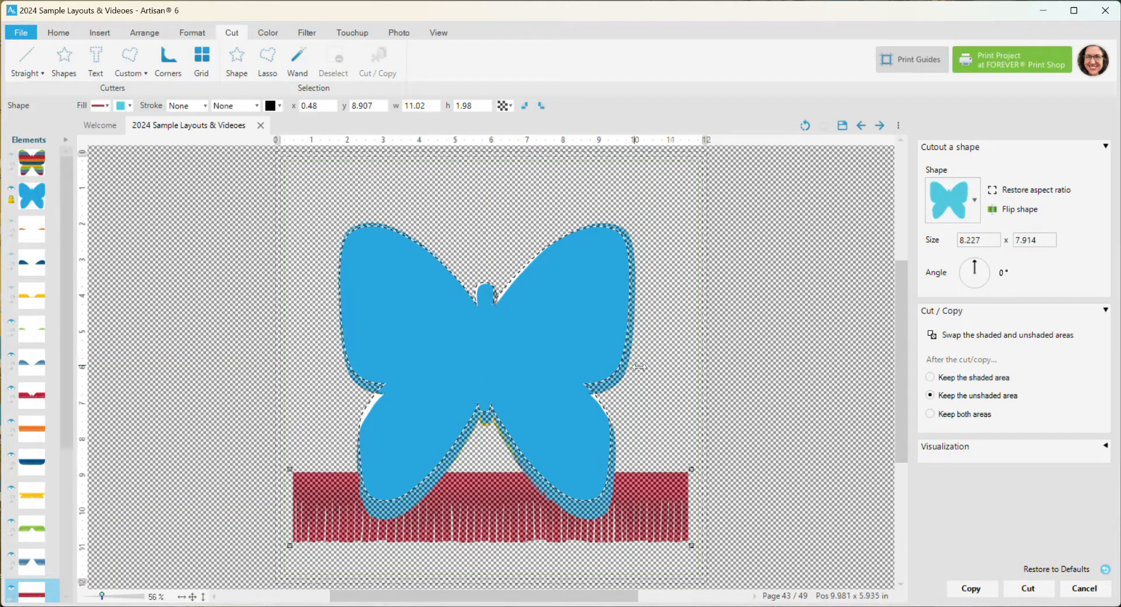
drag(639, 367, 641, 367)
drag(485, 509, 487, 527)
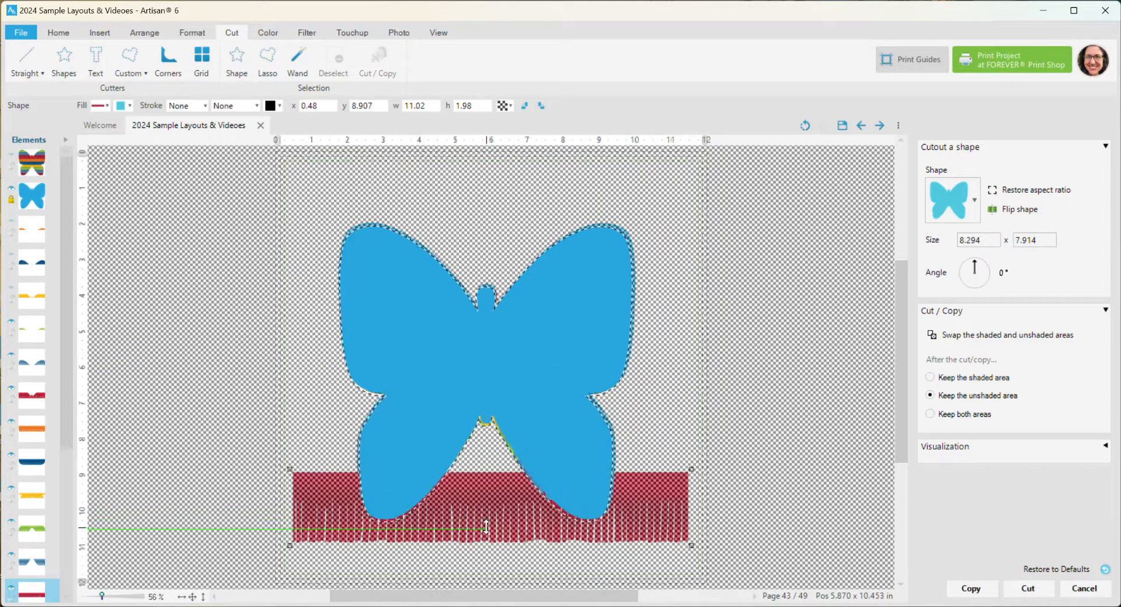
drag(560, 472, 560, 471)
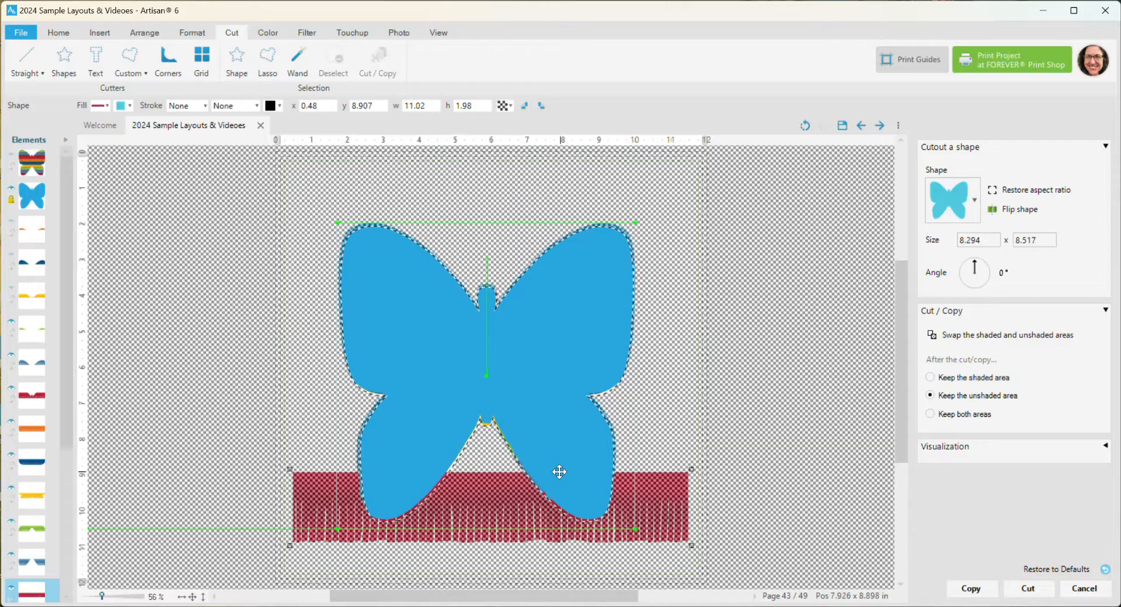
click(1028, 589)
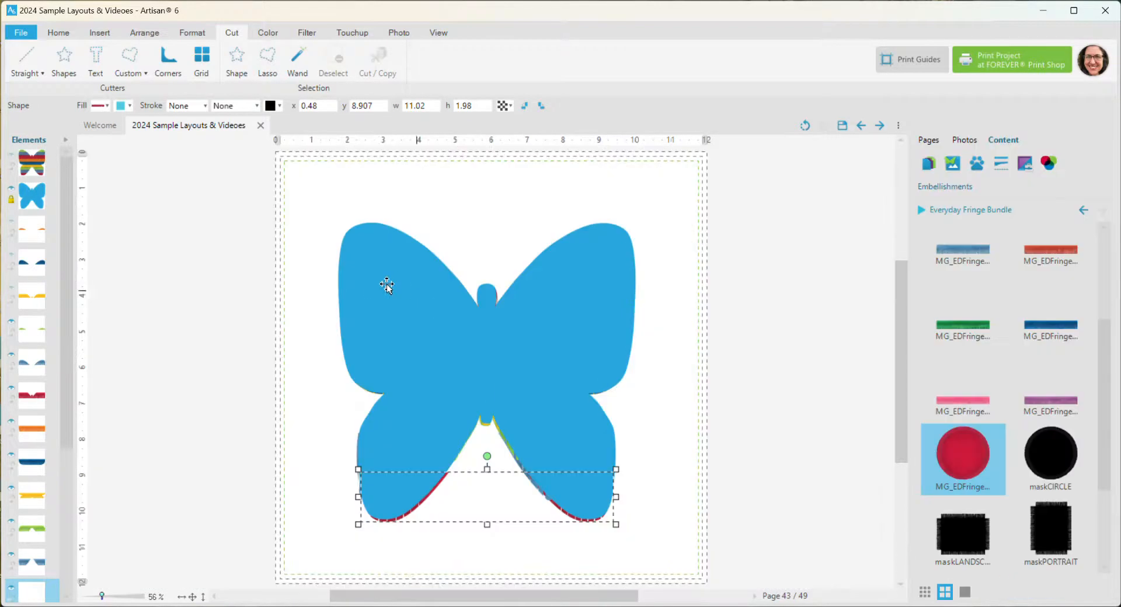
click(11, 193)
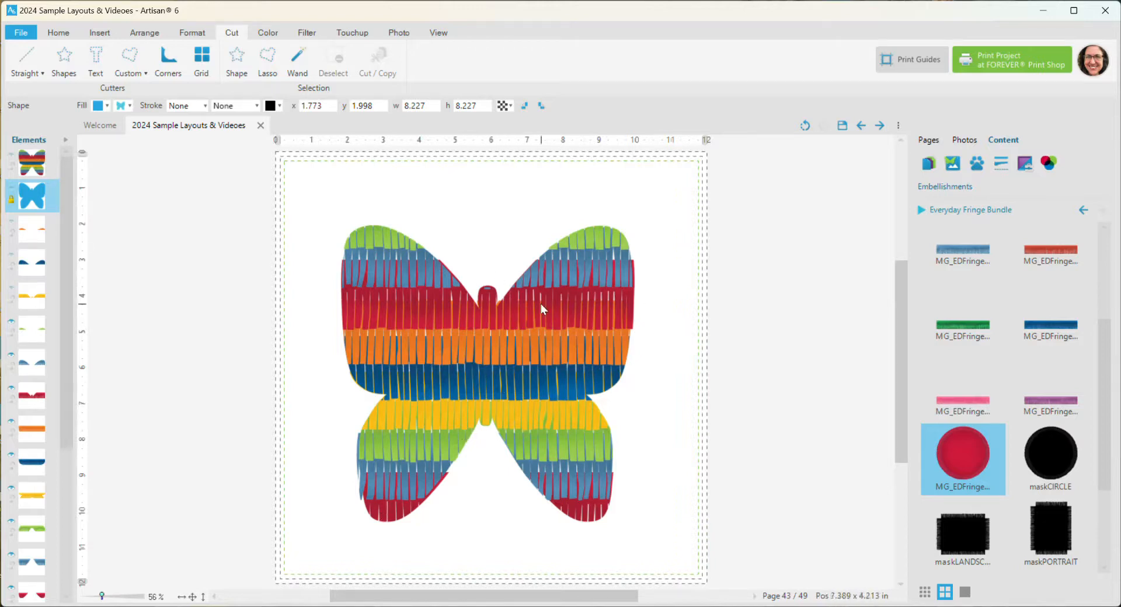
Edit the upper red fringe strip's shape, moving its edge points slightly inward to follow the wing outline, about 8.148 x 1.941
click(640, 305)
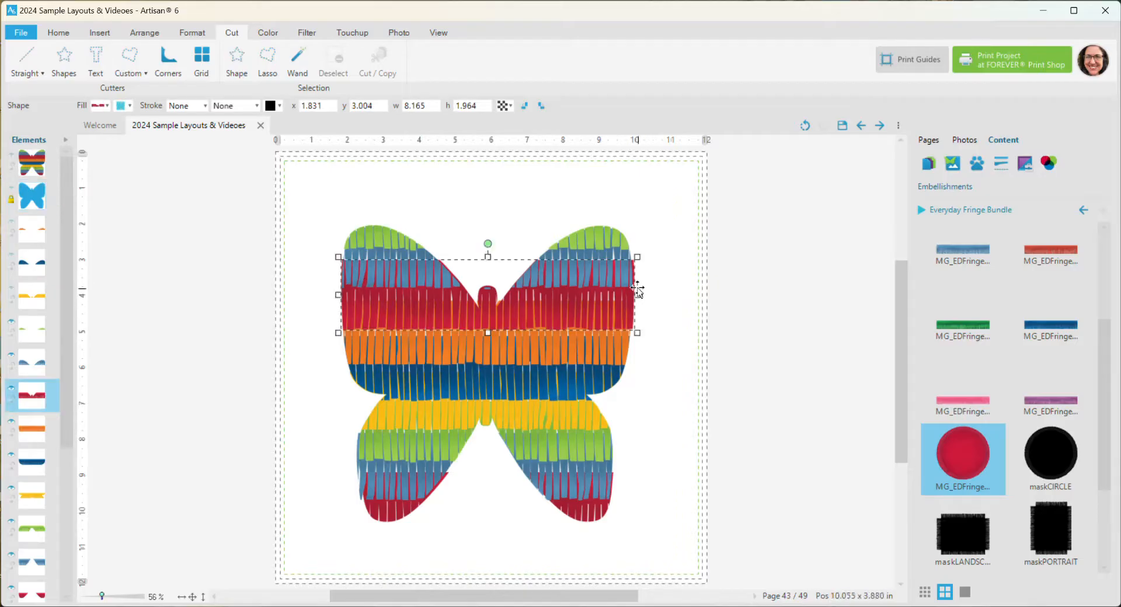
scroll(638, 289, up, 4)
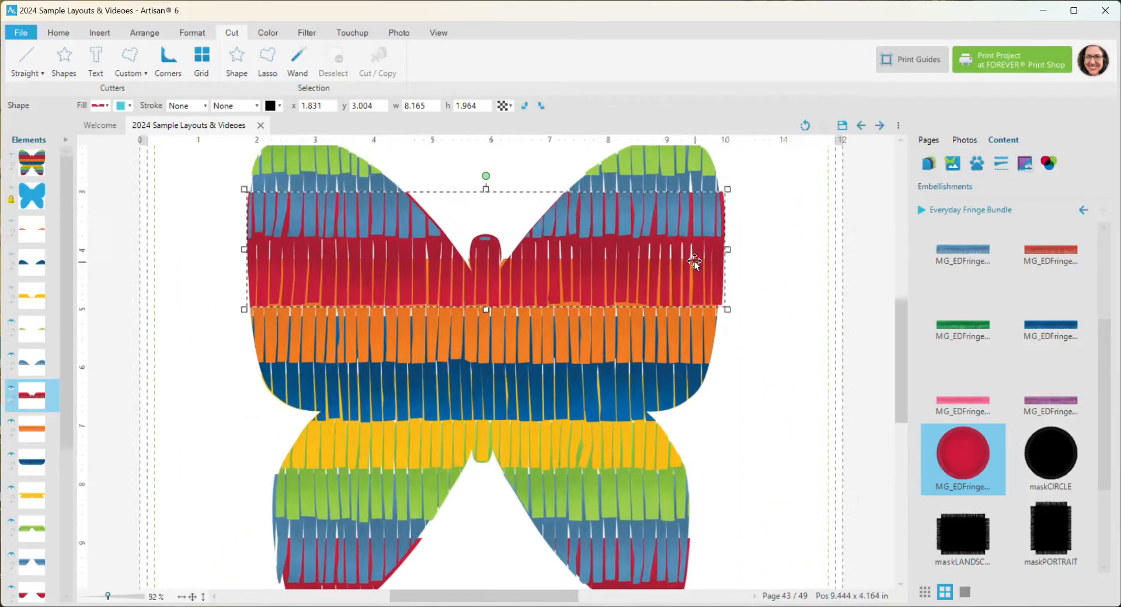
right_click(713, 247)
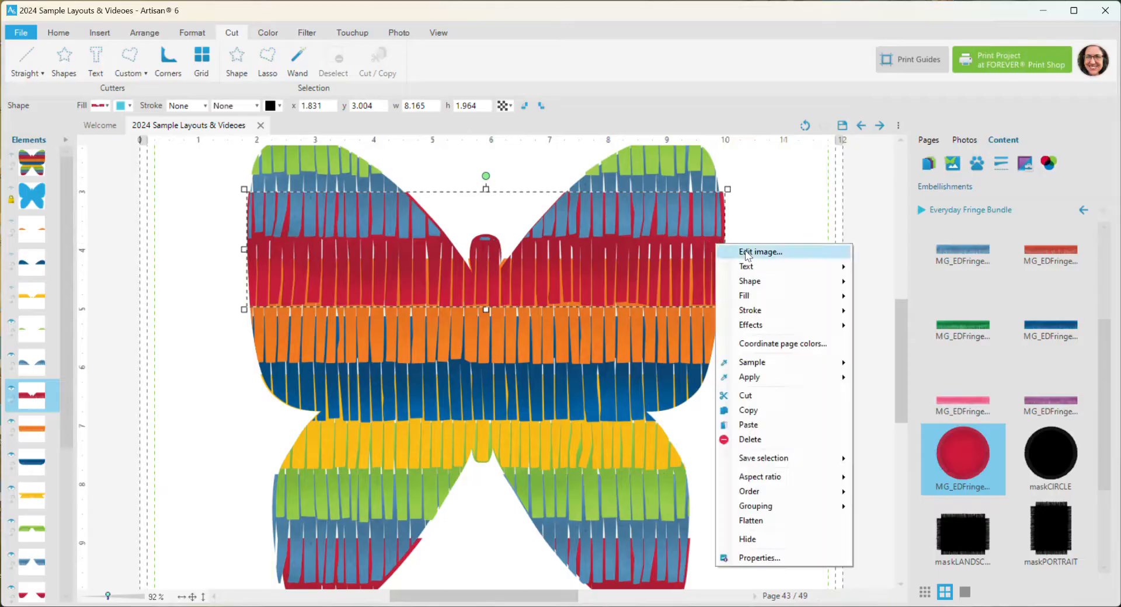
mouse_move(753, 281)
click(880, 282)
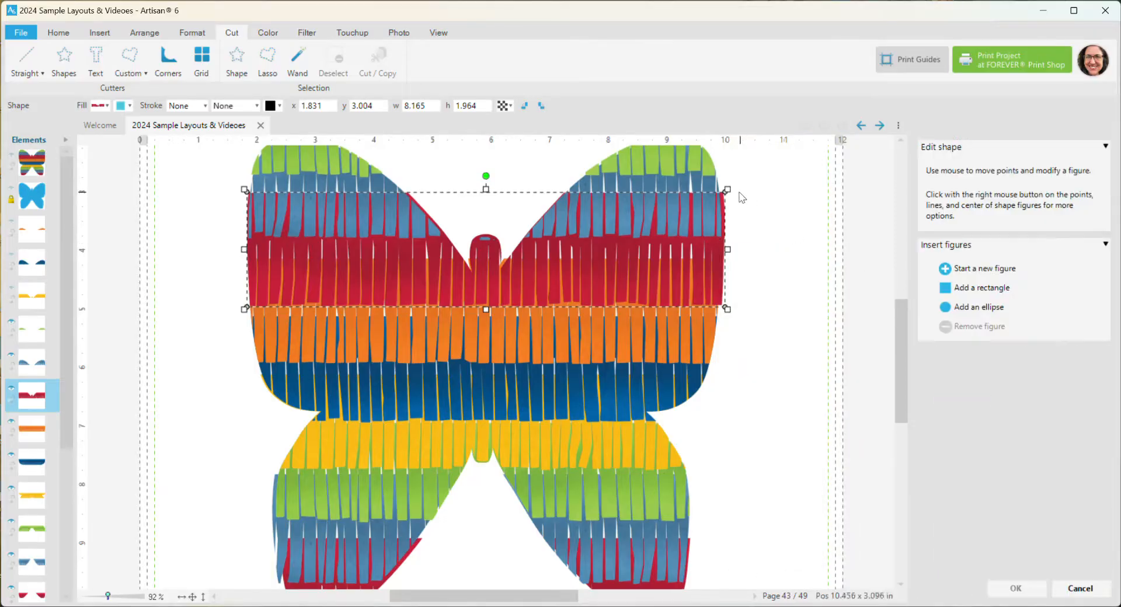
drag(722, 193, 721, 195)
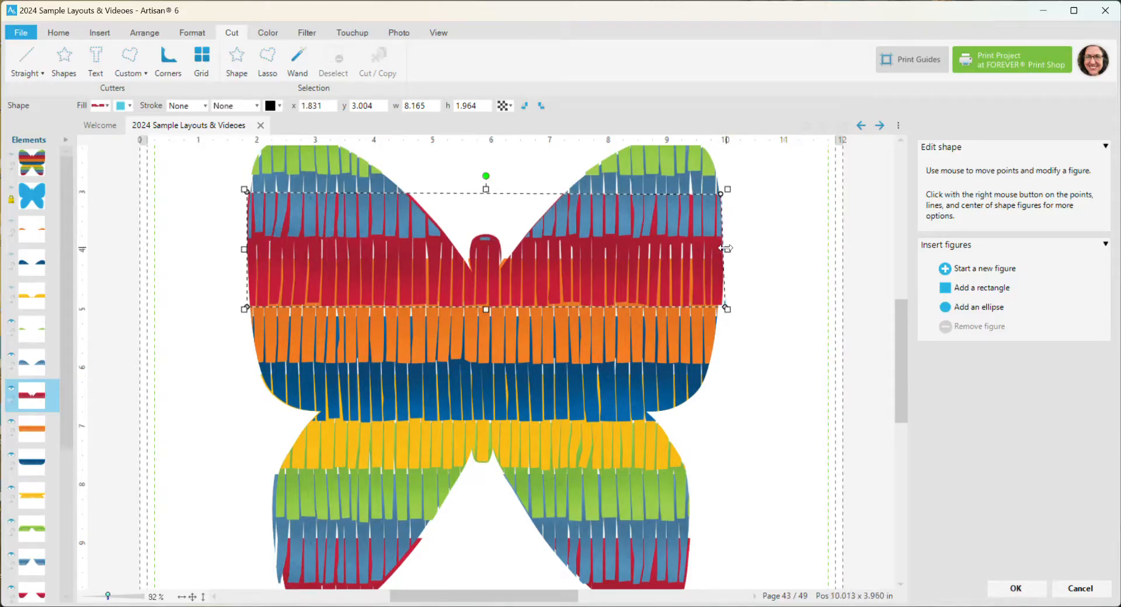
click(724, 250)
drag(725, 311, 723, 313)
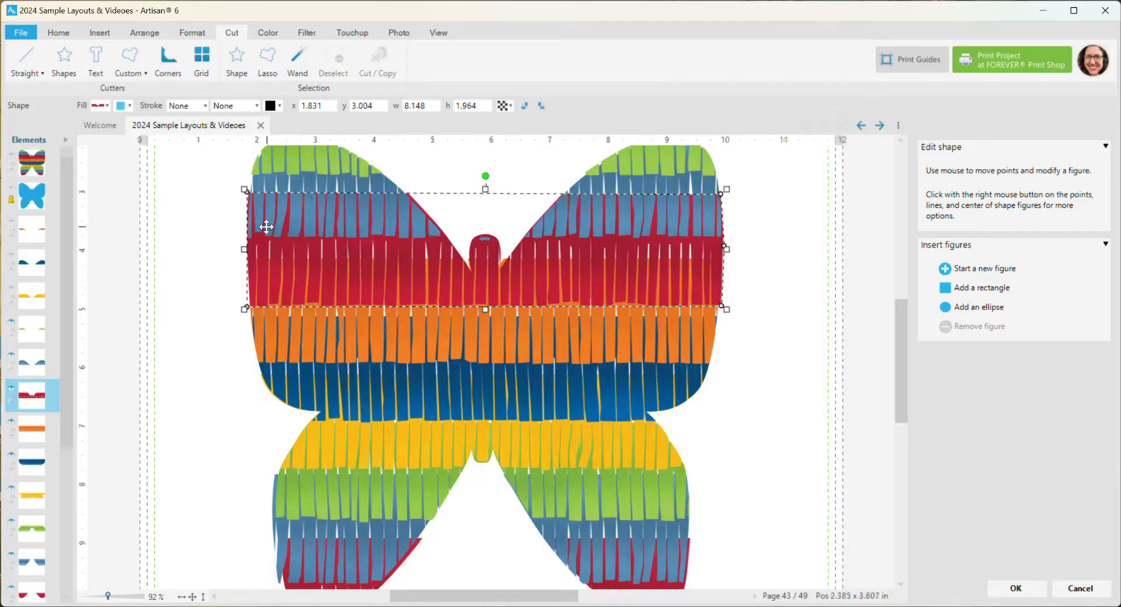
drag(251, 197, 248, 193)
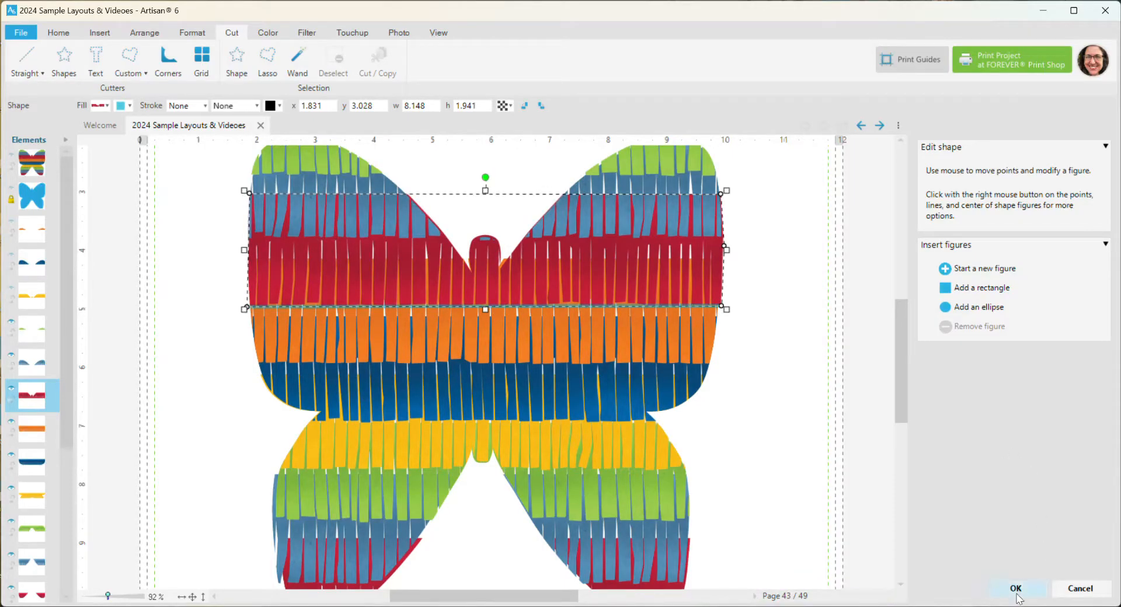
key(Return)
Nudge the bottom red fringe strip slightly up to y 8.865 so it lines up with the lower wings
drag(900, 401, 901, 418)
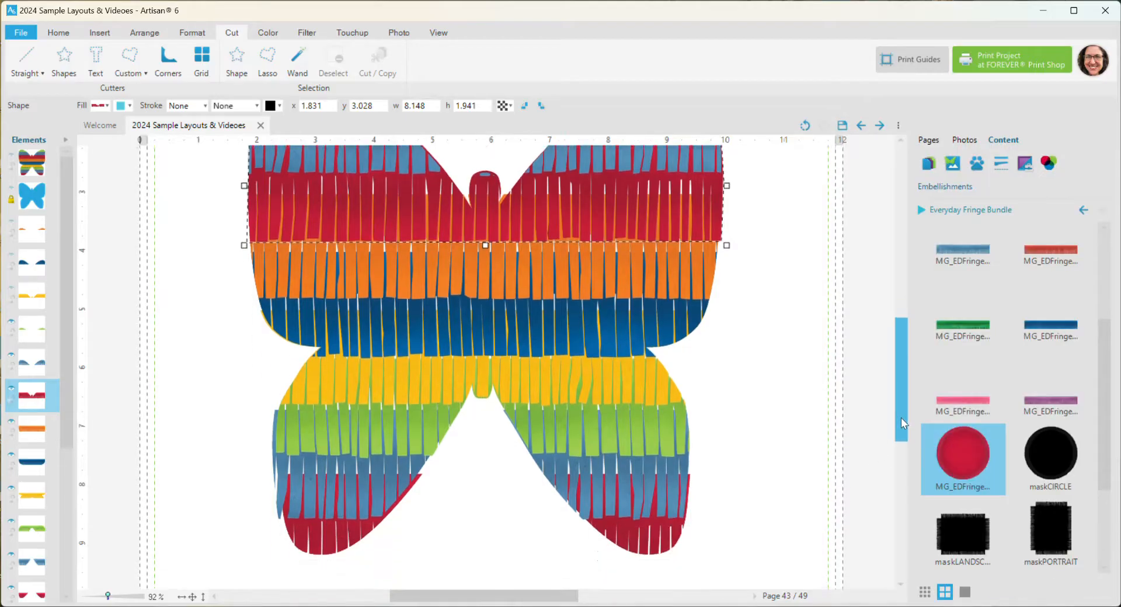
click(636, 527)
drag(636, 528, 634, 524)
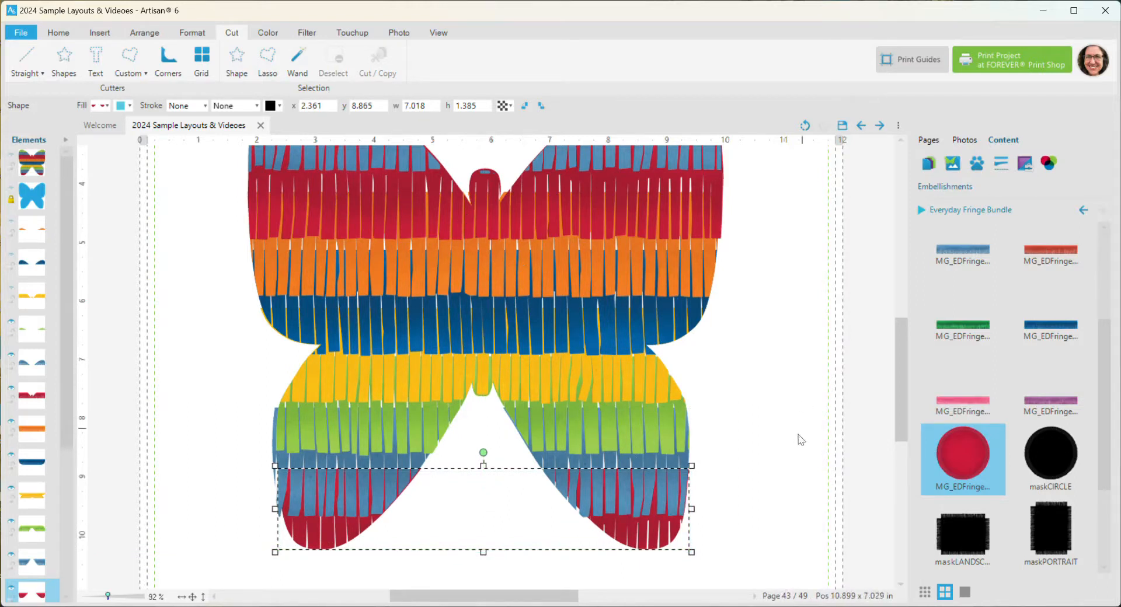
click(193, 596)
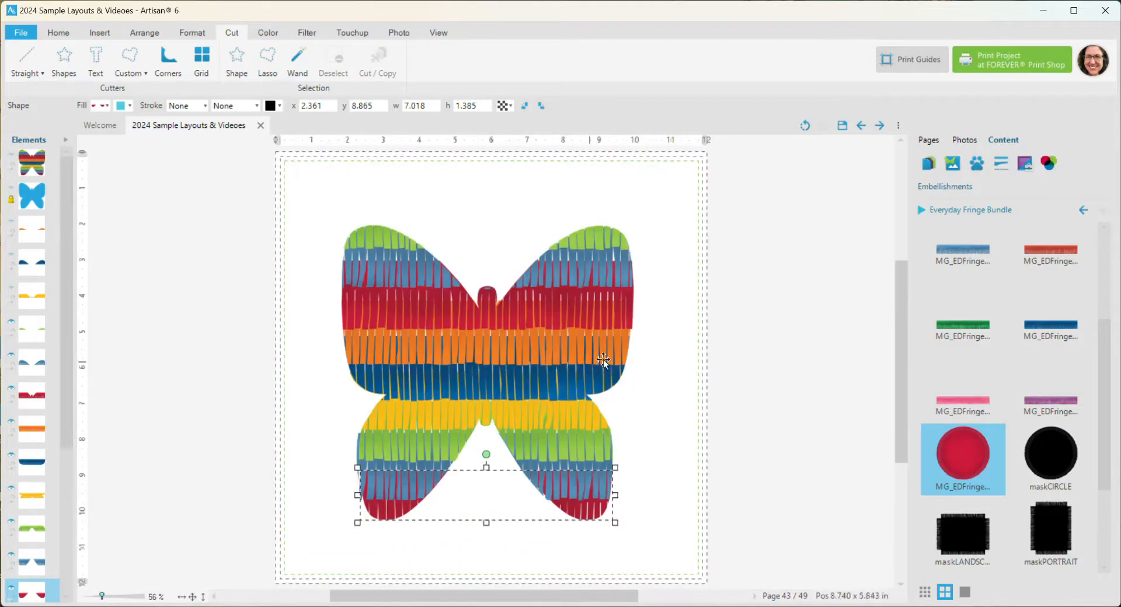
Apply a custom shadow to all the visible butterfly fringe strips, with depth 20, softness 20, density 50 and direction 135°
click(237, 192)
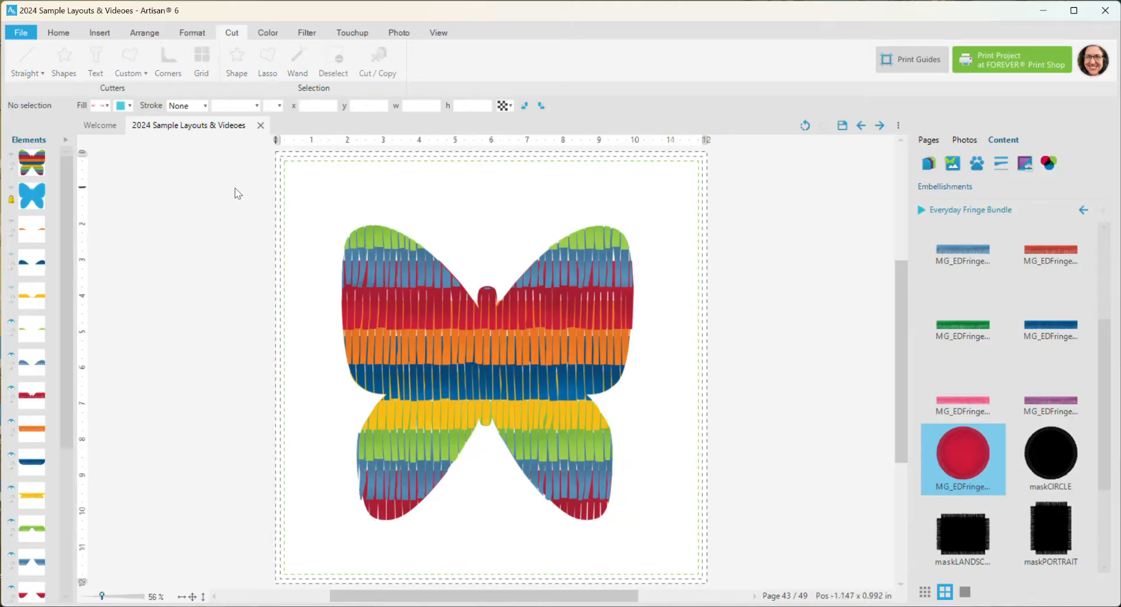
drag(522, 398, 669, 549)
drag(668, 549, 668, 551)
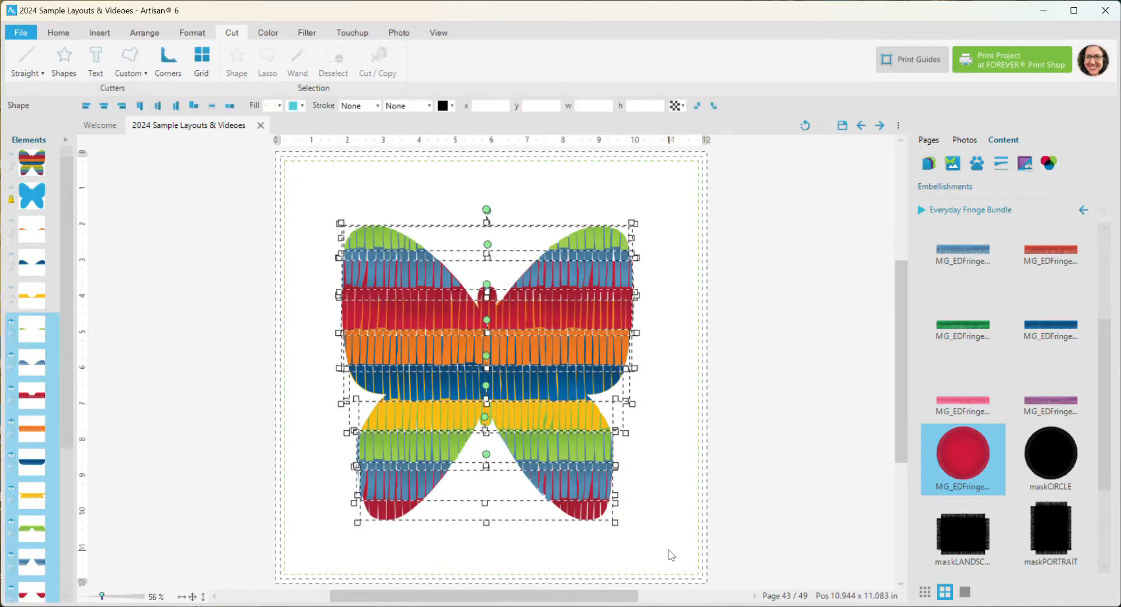
click(203, 32)
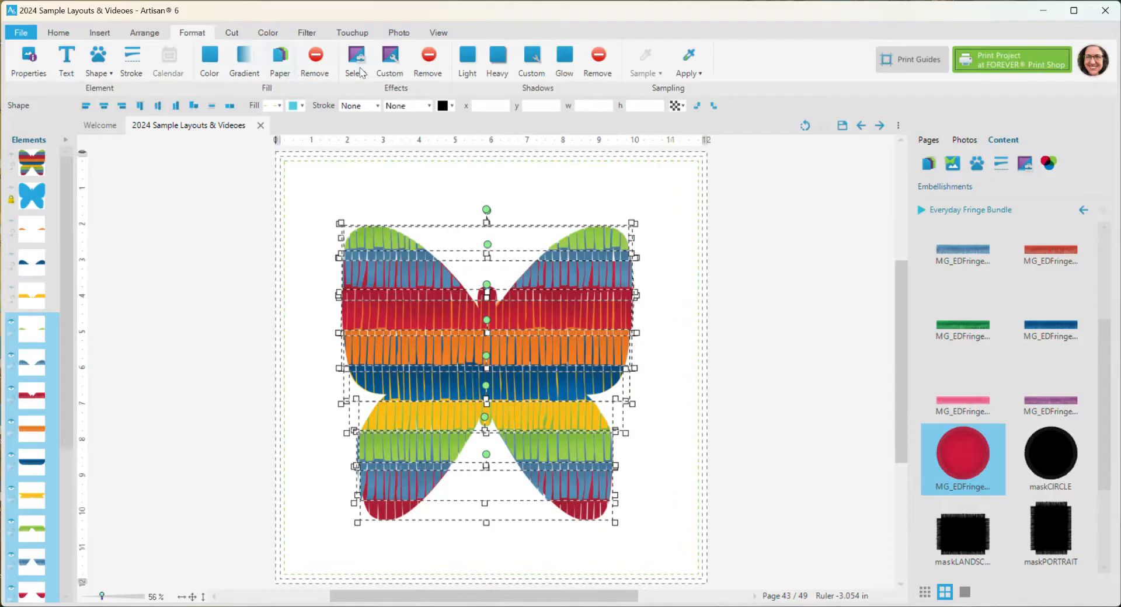
click(531, 58)
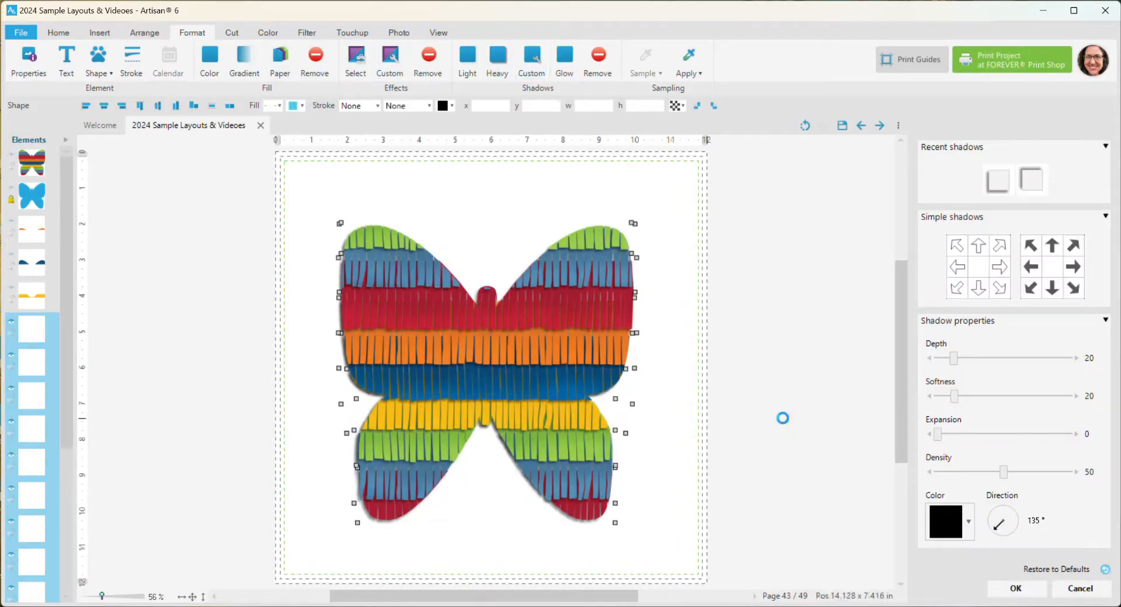
click(1033, 592)
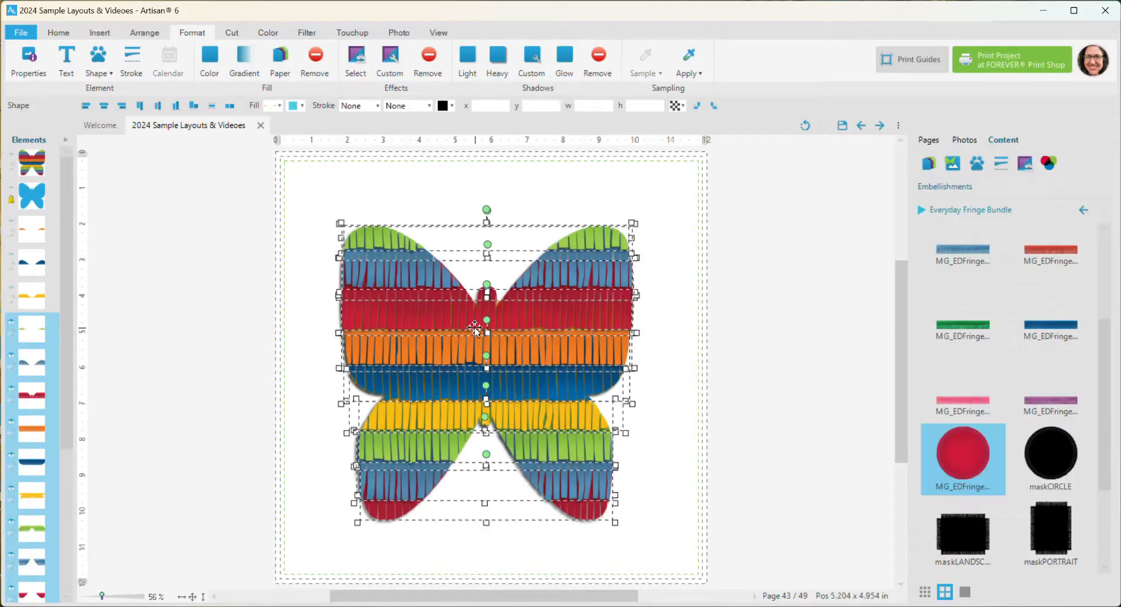
Group the butterfly strips, move the group to x 0.65, y 1.193, and tilt it slightly counterclockwise
right_click(477, 323)
mouse_move(576, 489)
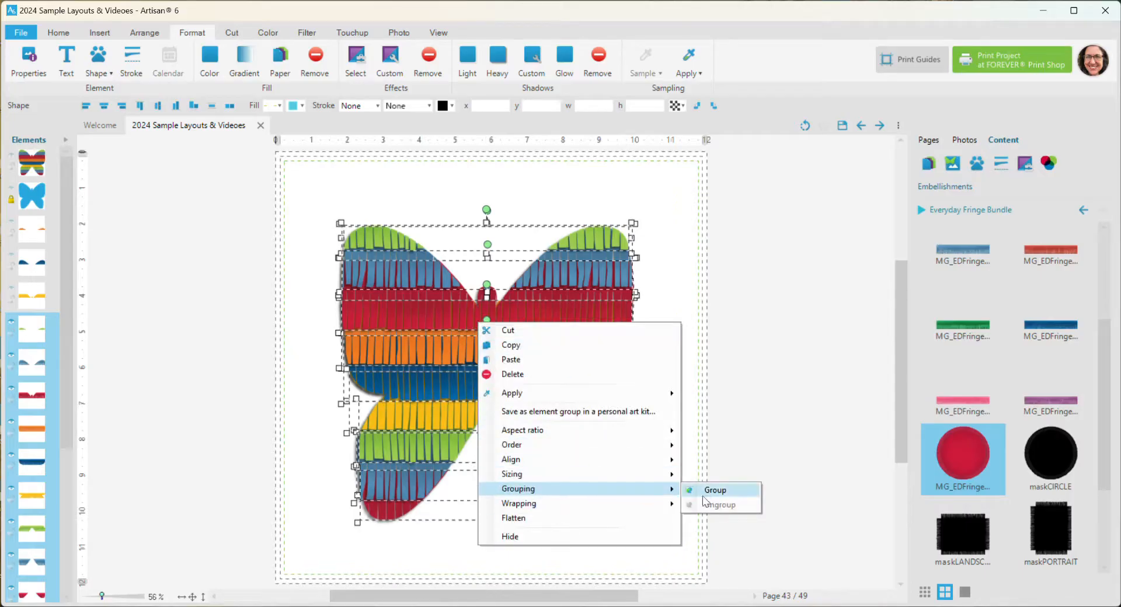
click(710, 496)
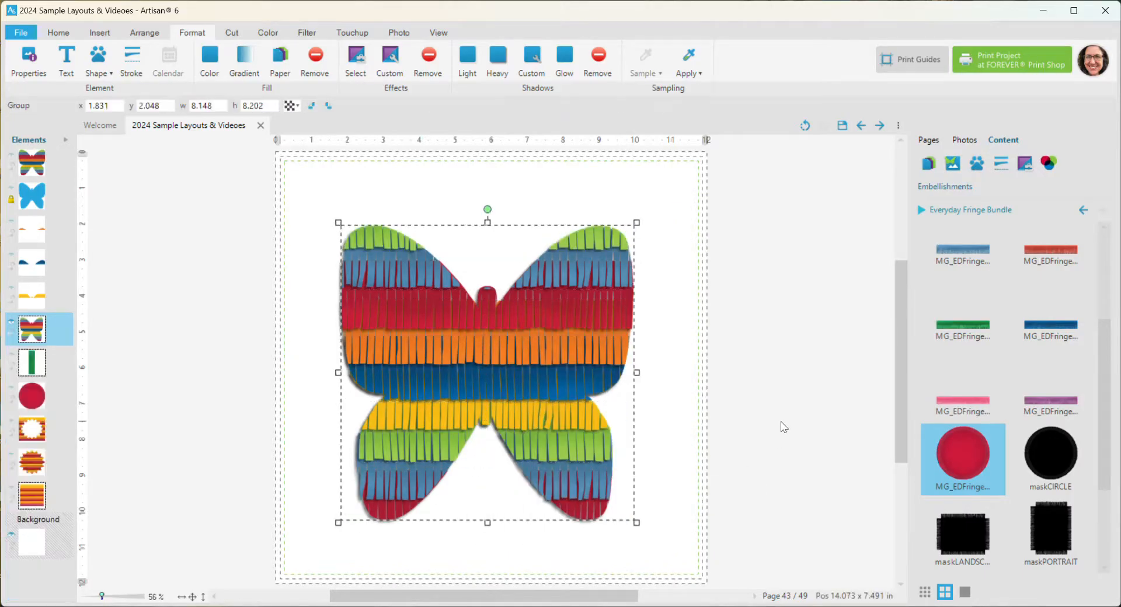
drag(578, 338, 514, 229)
drag(454, 167, 444, 168)
Ungroup the tilted butterfly into its individual fringe strips and clear the selection
right_click(483, 267)
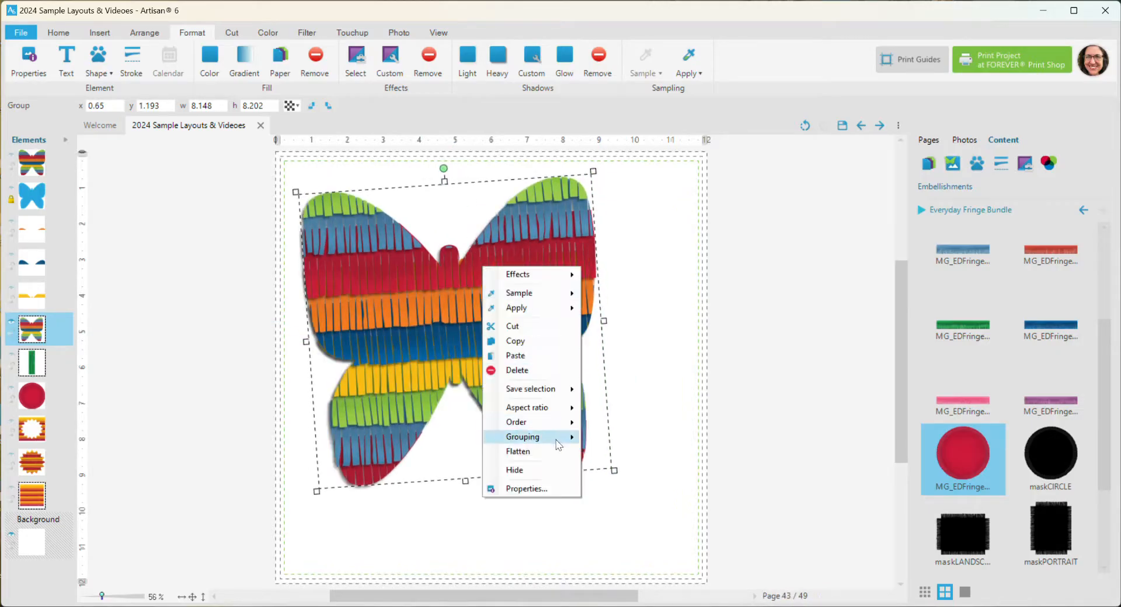
mouse_move(558, 437)
click(636, 452)
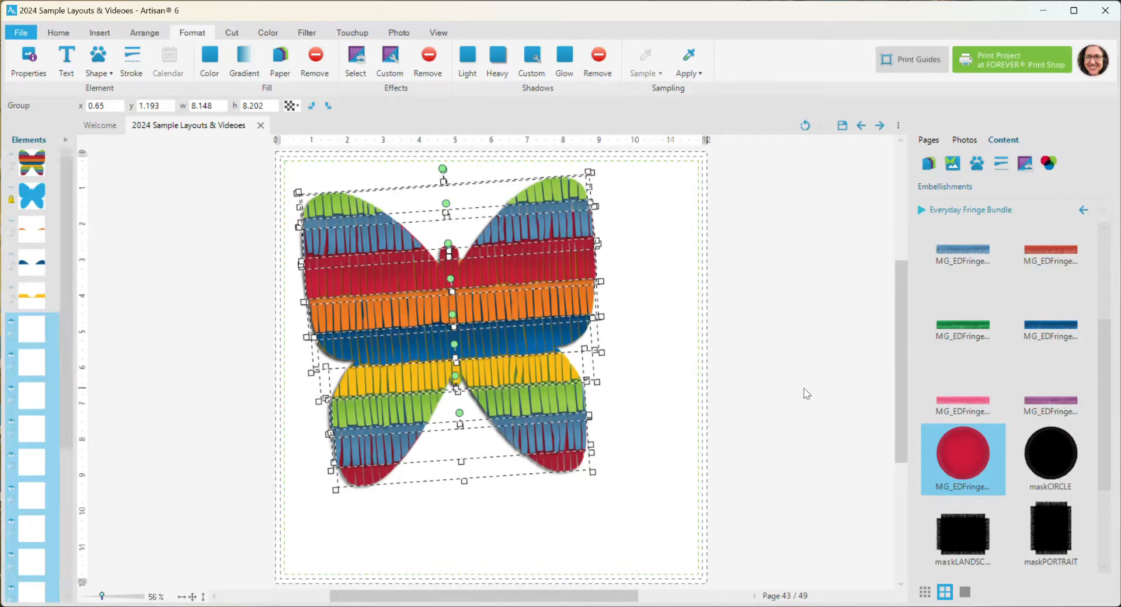
click(803, 390)
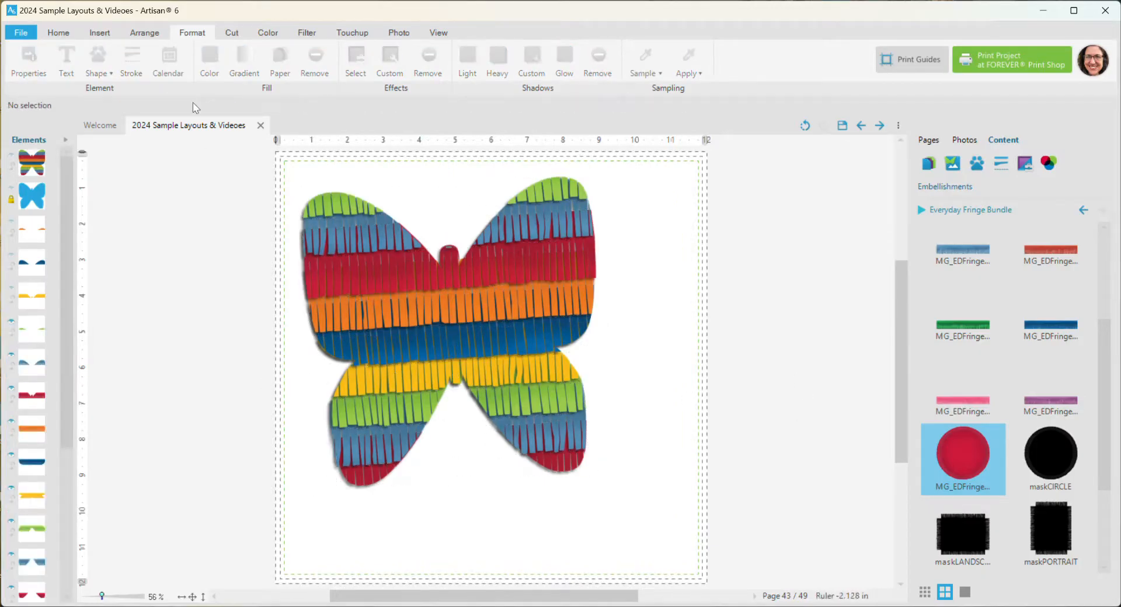
Insert an empty 4 x 4 photo frame, layer it just beneath the wide red fringe strip, and tilt it slightly clockwise
click(98, 34)
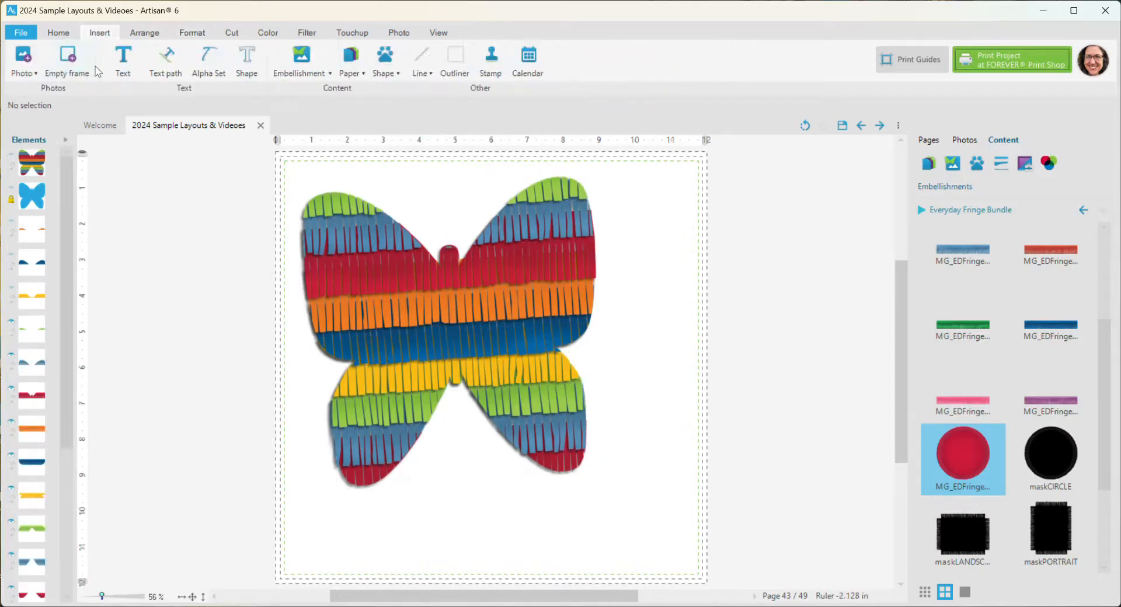
click(76, 67)
drag(490, 345, 506, 330)
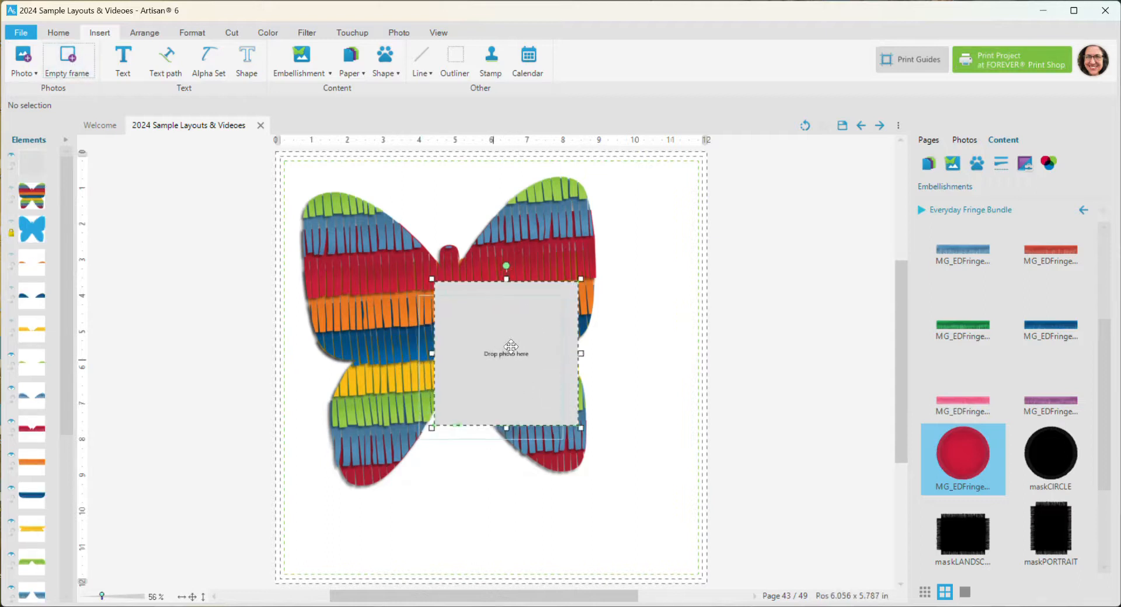
drag(32, 164, 33, 429)
drag(463, 392, 483, 379)
drag(510, 261, 523, 261)
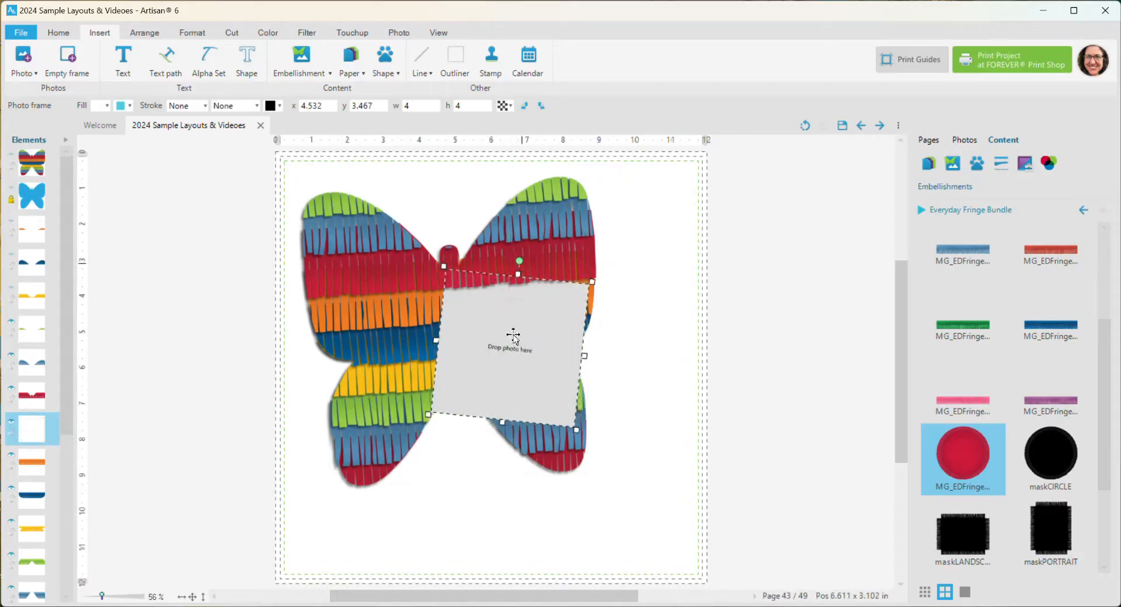
Add a second 4 x 4 frame tilted counterclockwise, layered beneath the yellow fringe strip, and position it at x 1.699, y 6.668
drag(517, 345, 406, 403)
key(ctrl+v)
drag(407, 318, 376, 382)
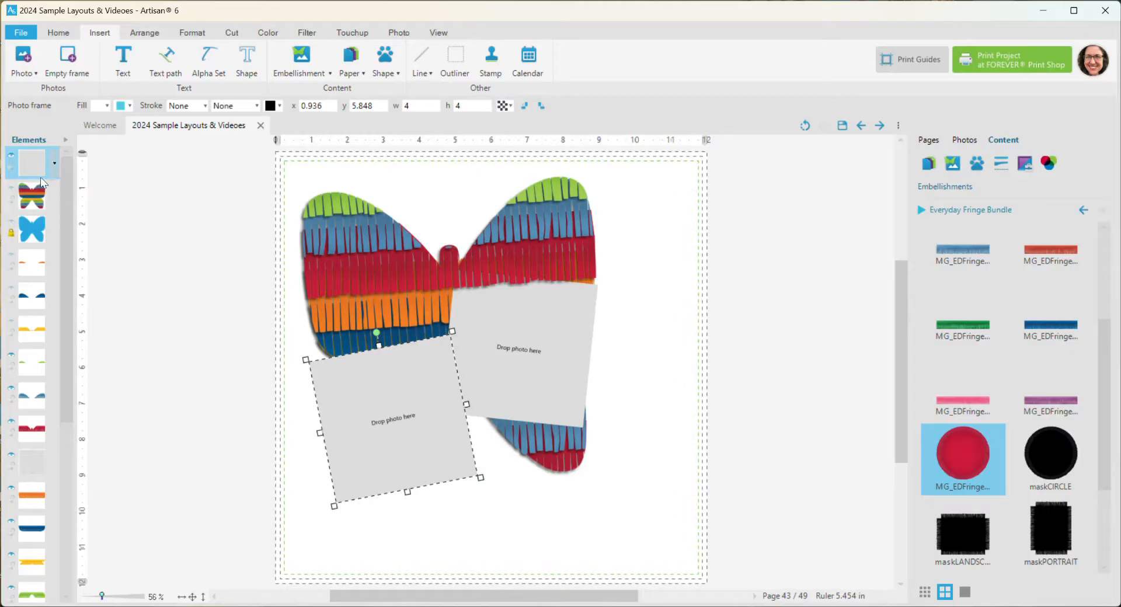
drag(32, 305, 37, 578)
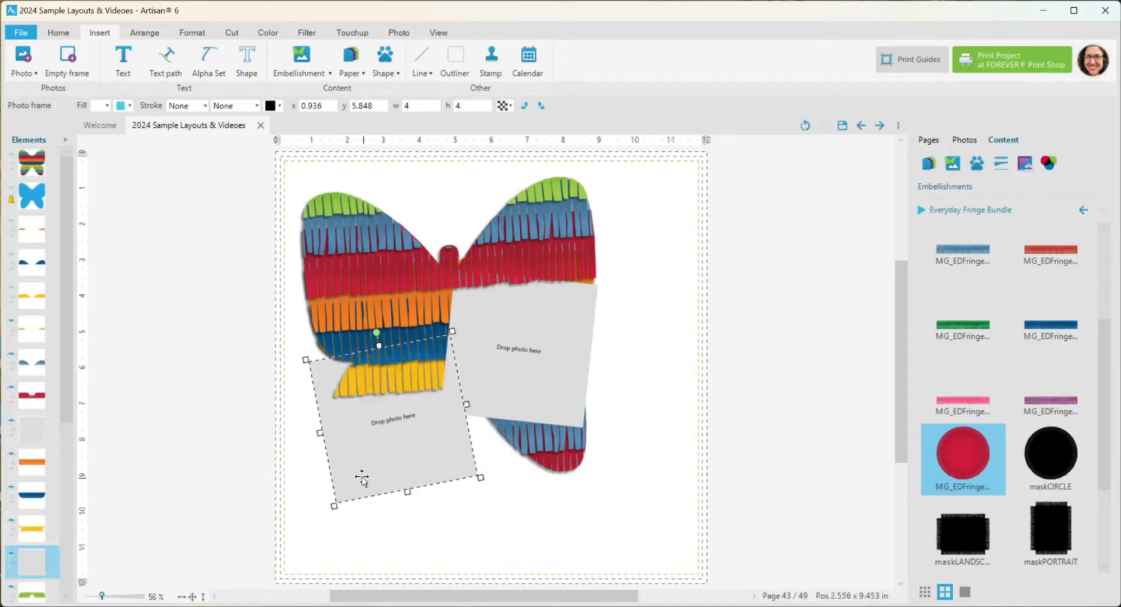
drag(360, 475, 382, 511)
Open page 39 to view the preview of the four Everyday Fringe 12-inch templates
click(929, 140)
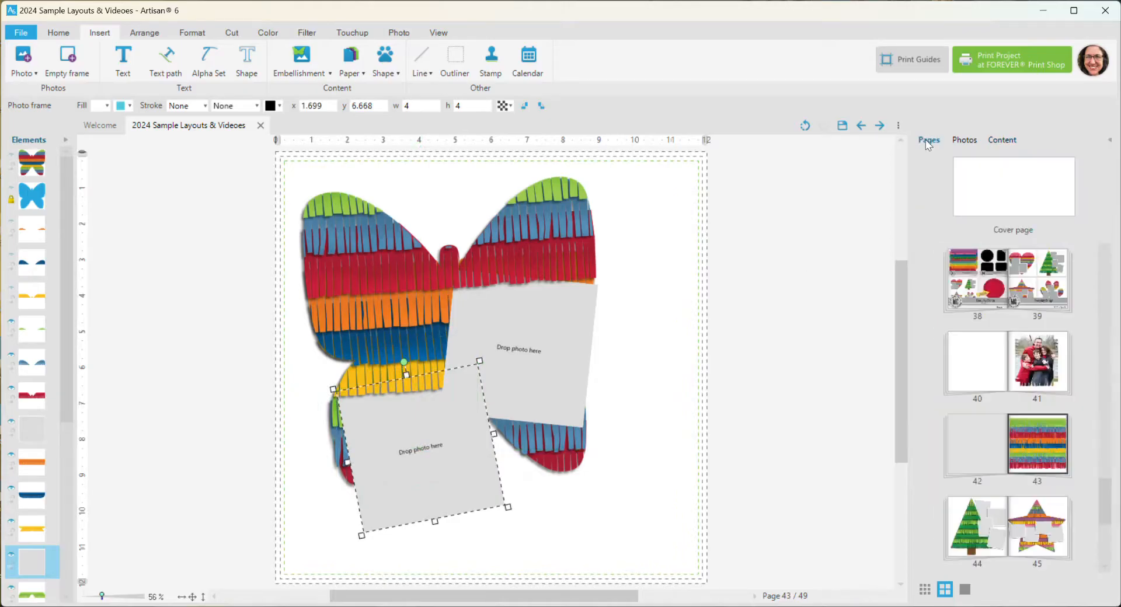
drag(1110, 526, 1106, 510)
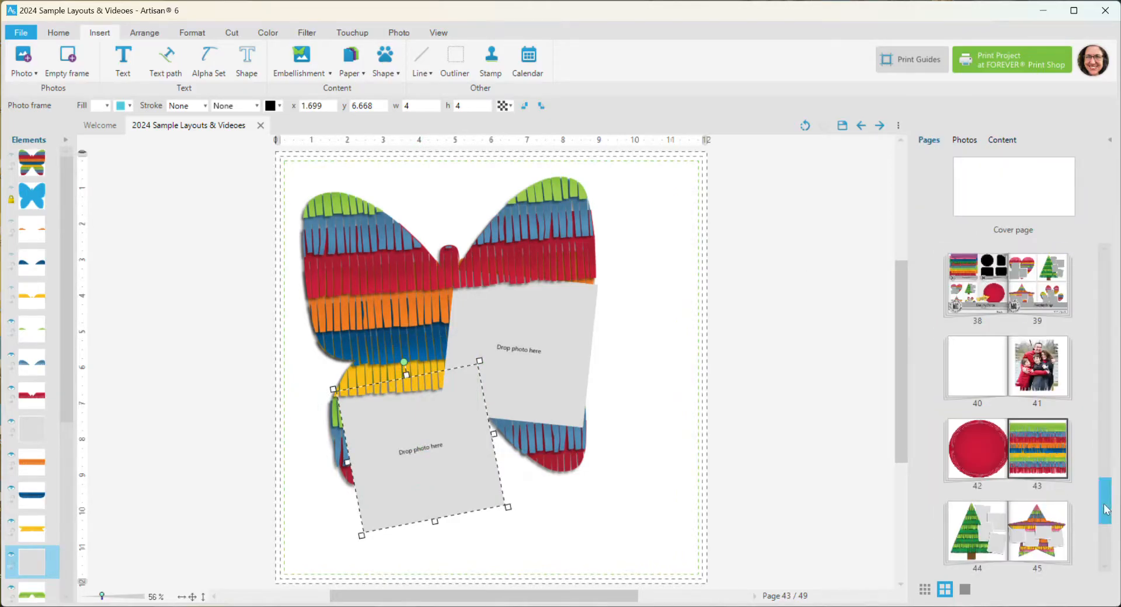
click(1028, 295)
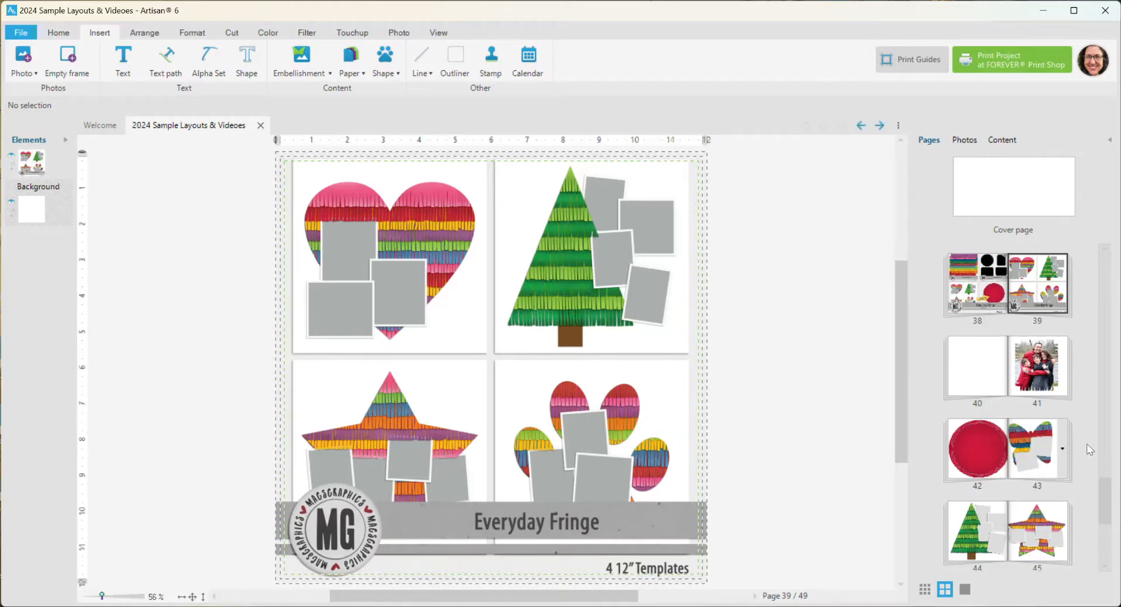
On page 44's tree template, recolor the topmost fringe piece pink-purple by setting its hue to -60
click(972, 531)
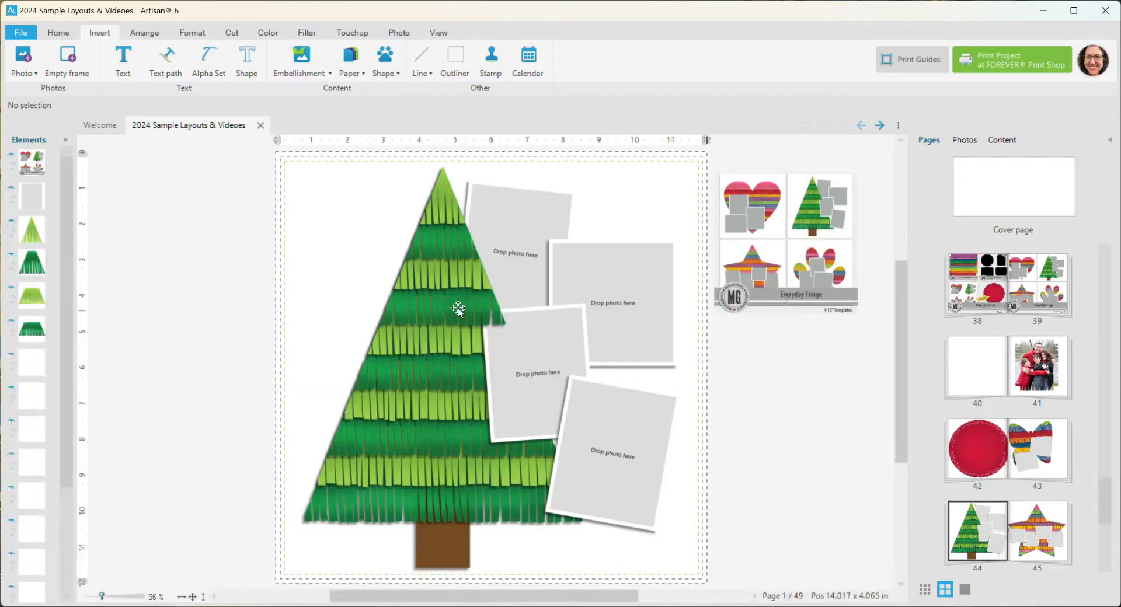
click(446, 216)
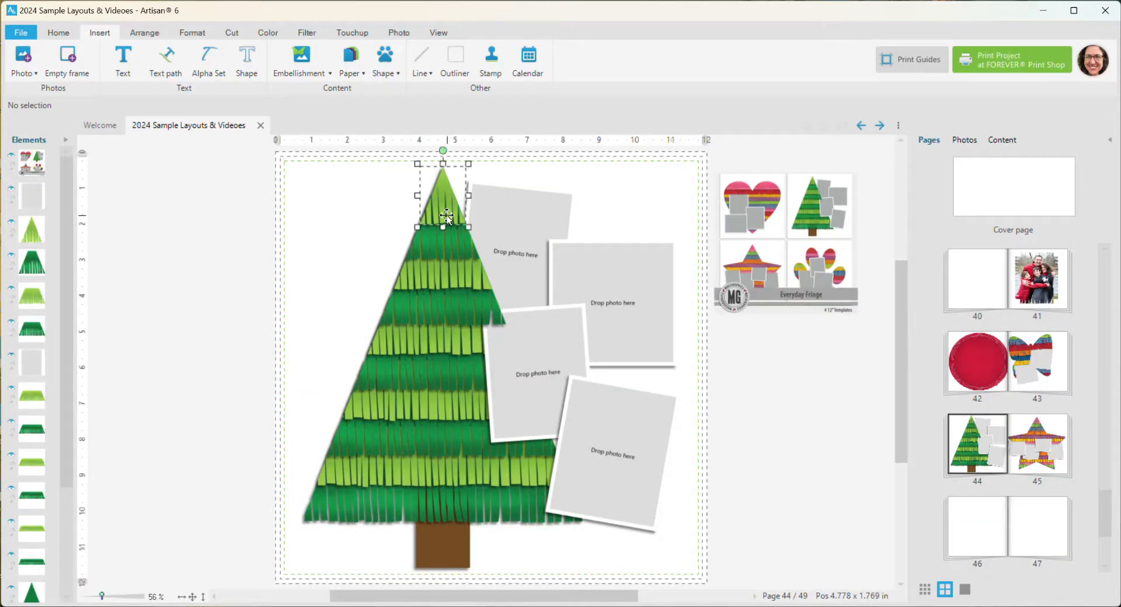
click(257, 35)
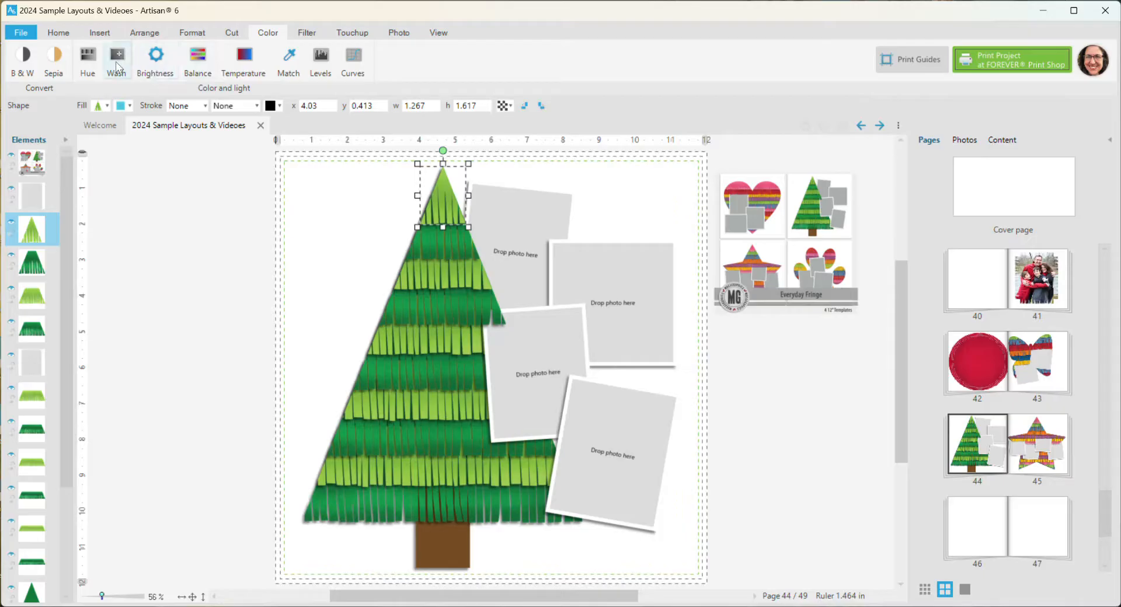
click(87, 62)
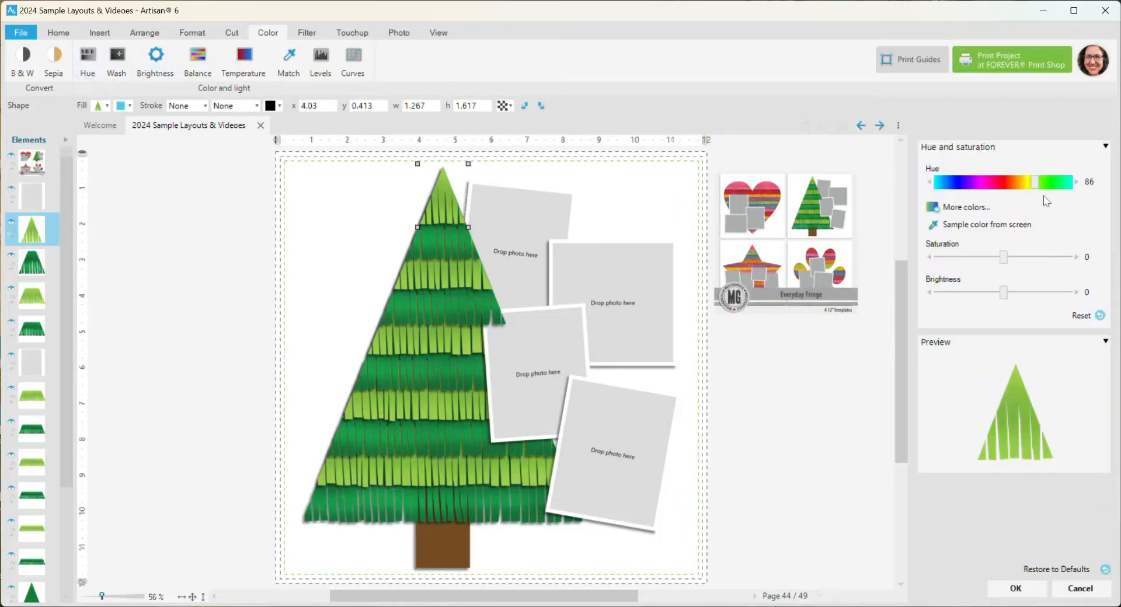
click(982, 182)
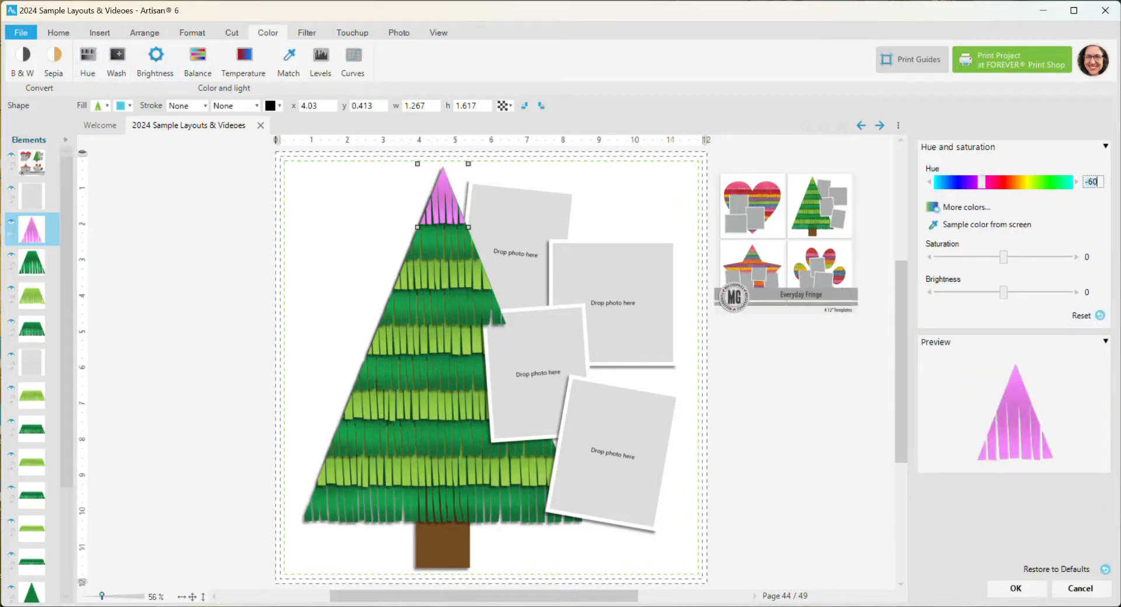
click(1016, 588)
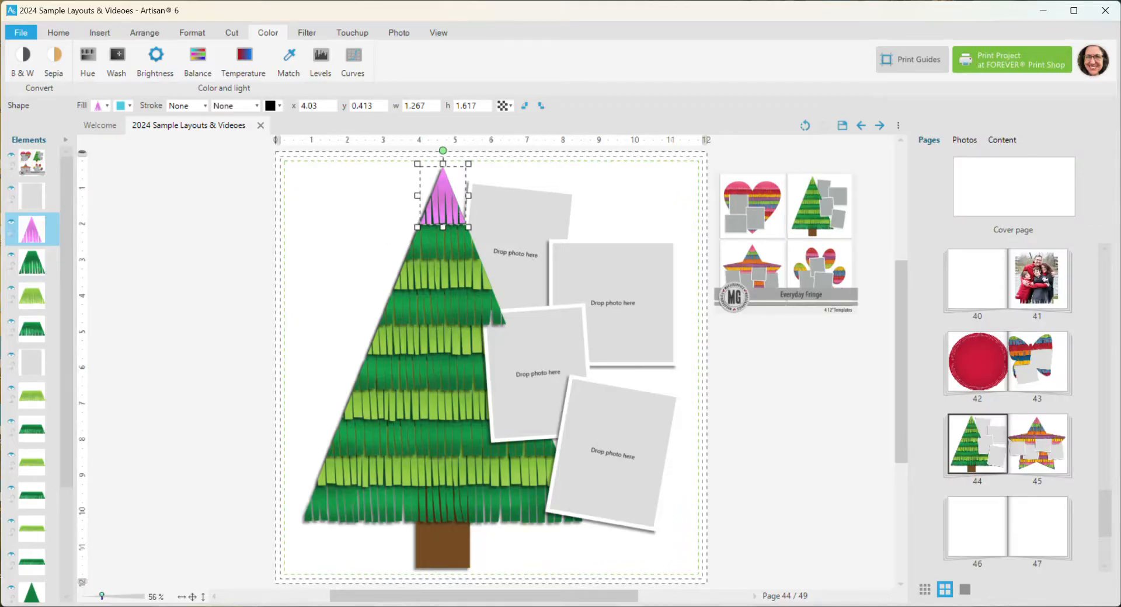
Place the couple's photo in the empty frame tucked into the tree's edge and clear the selection
drag(549, 379, 539, 371)
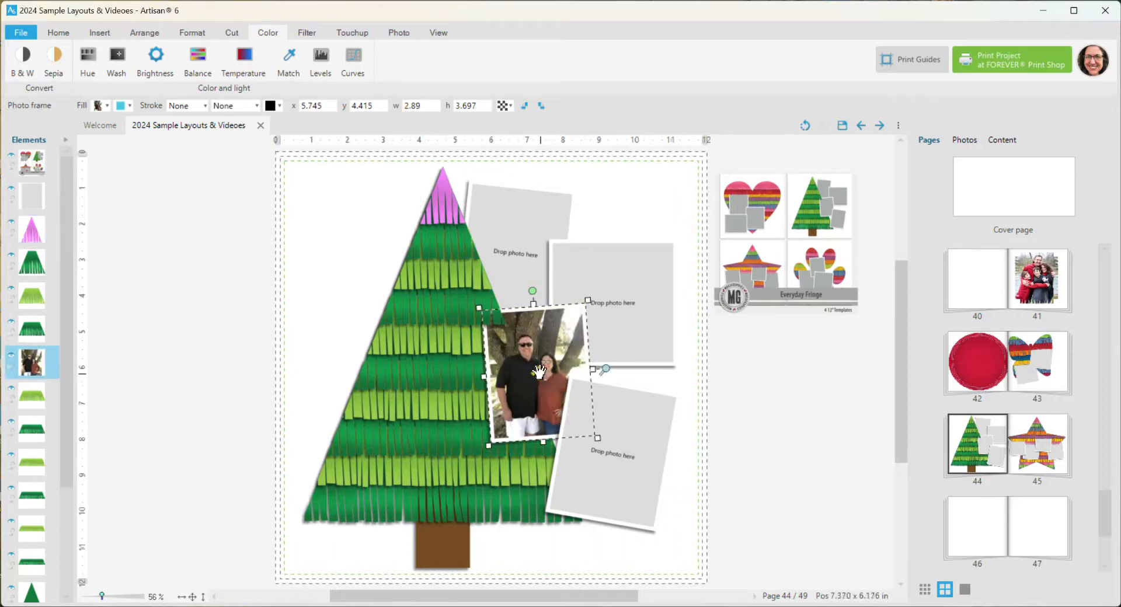
click(769, 429)
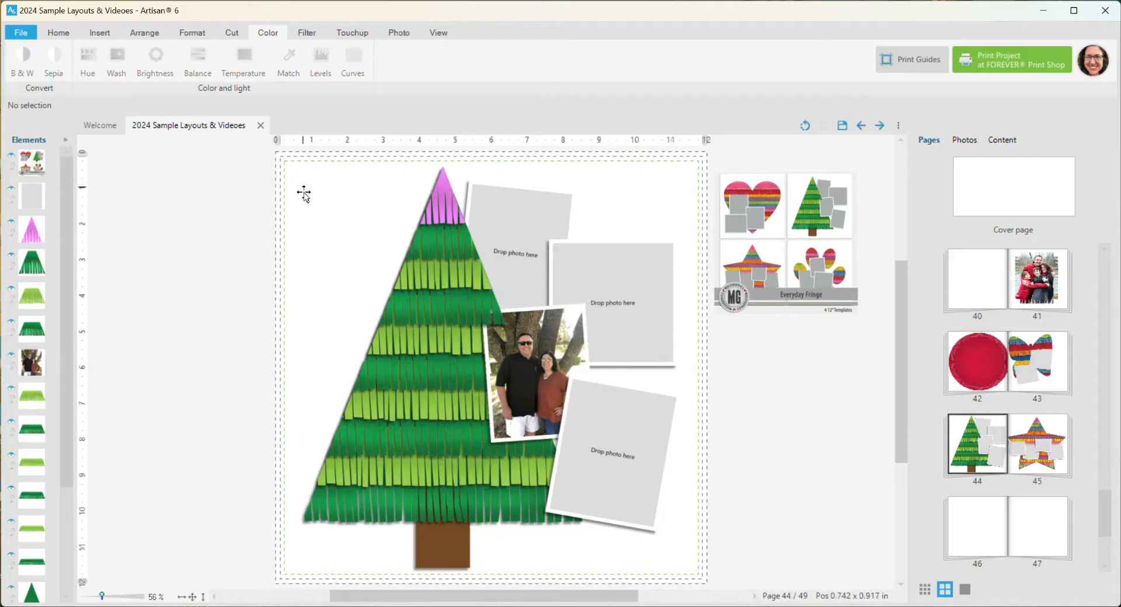
click(441, 548)
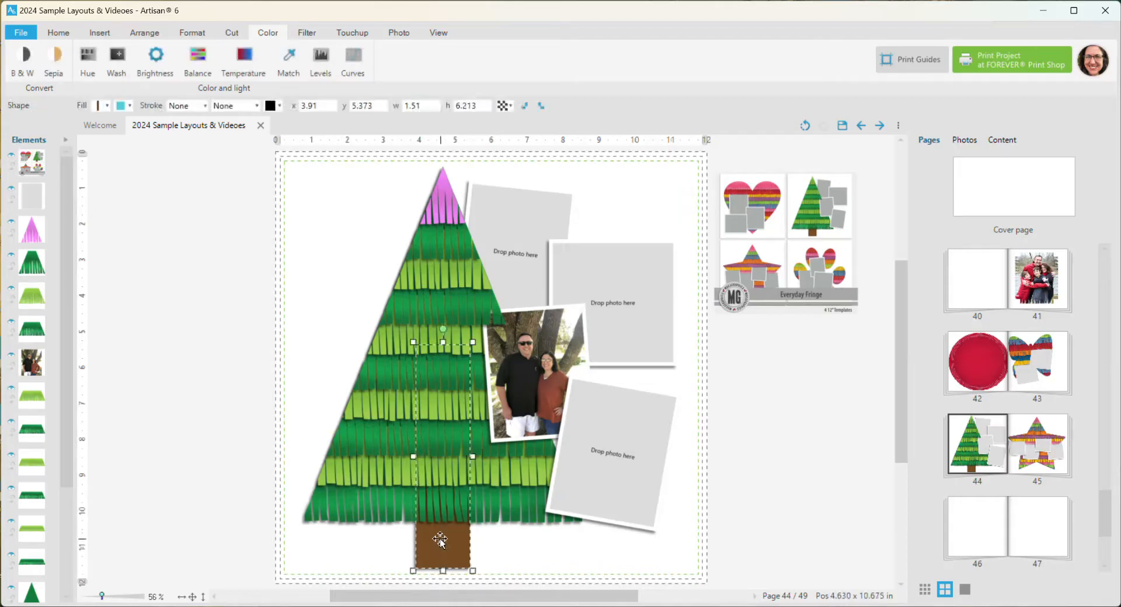
click(778, 356)
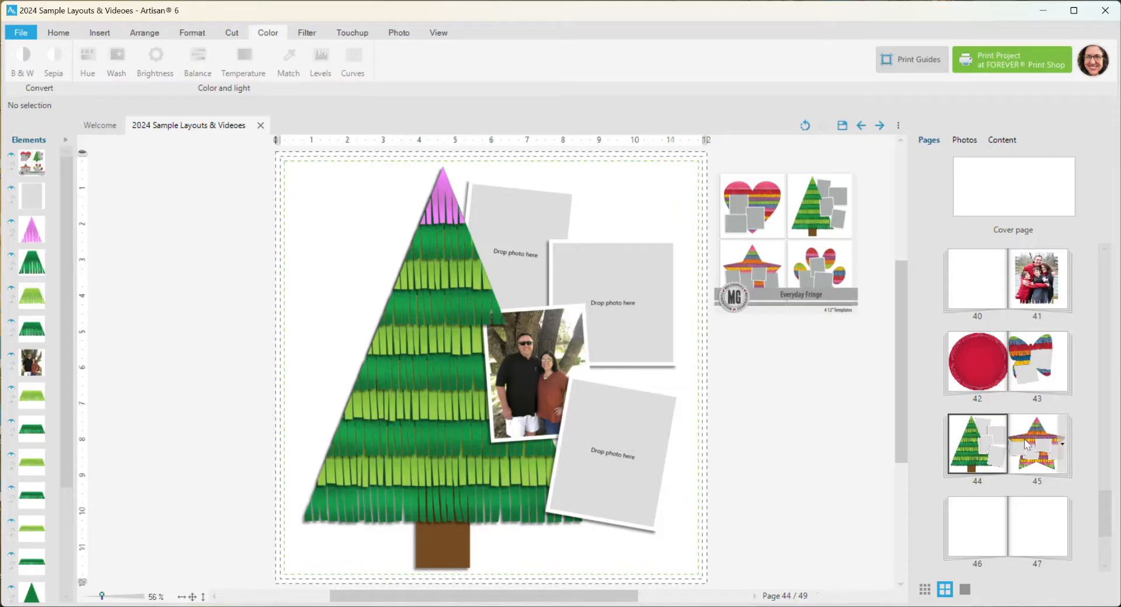
Open page 45's star template and examine its layered elements, including the blue and purple fringe strips
click(1045, 446)
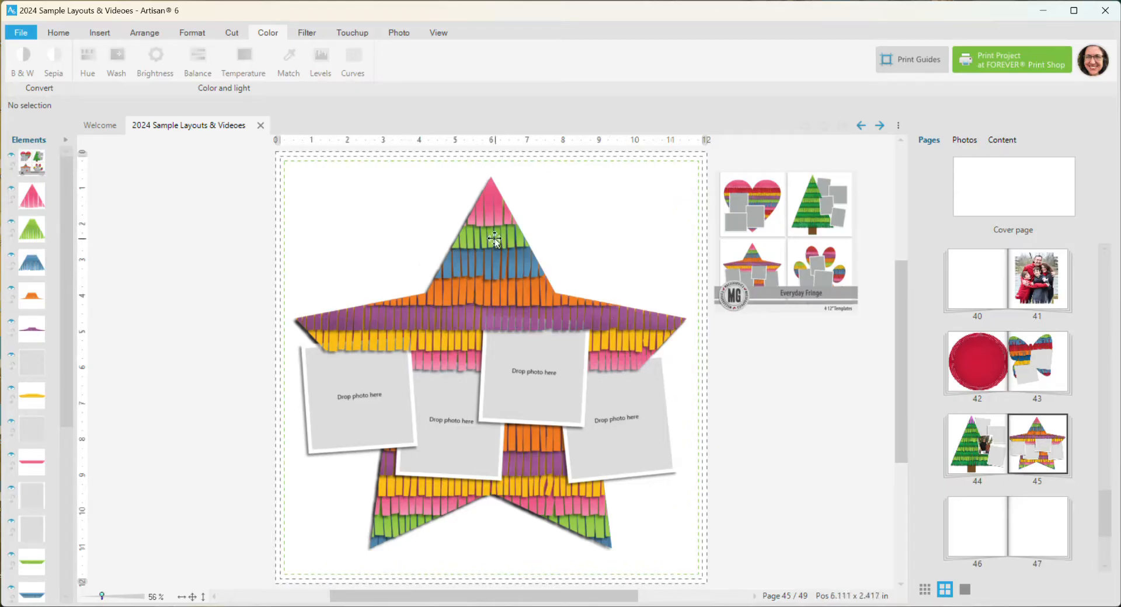
drag(73, 407, 73, 549)
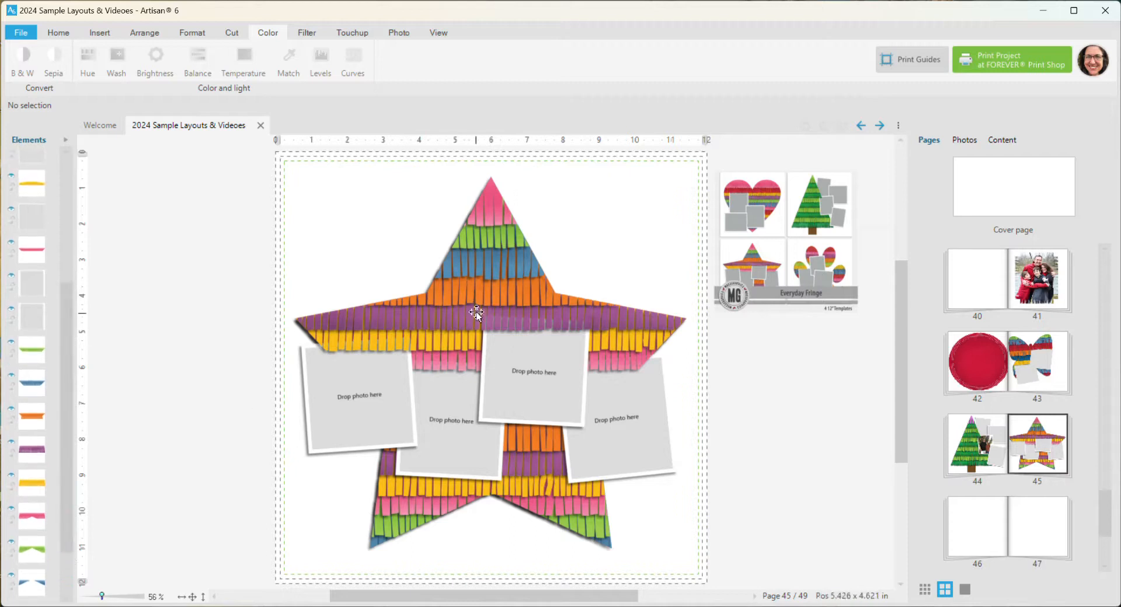
click(490, 267)
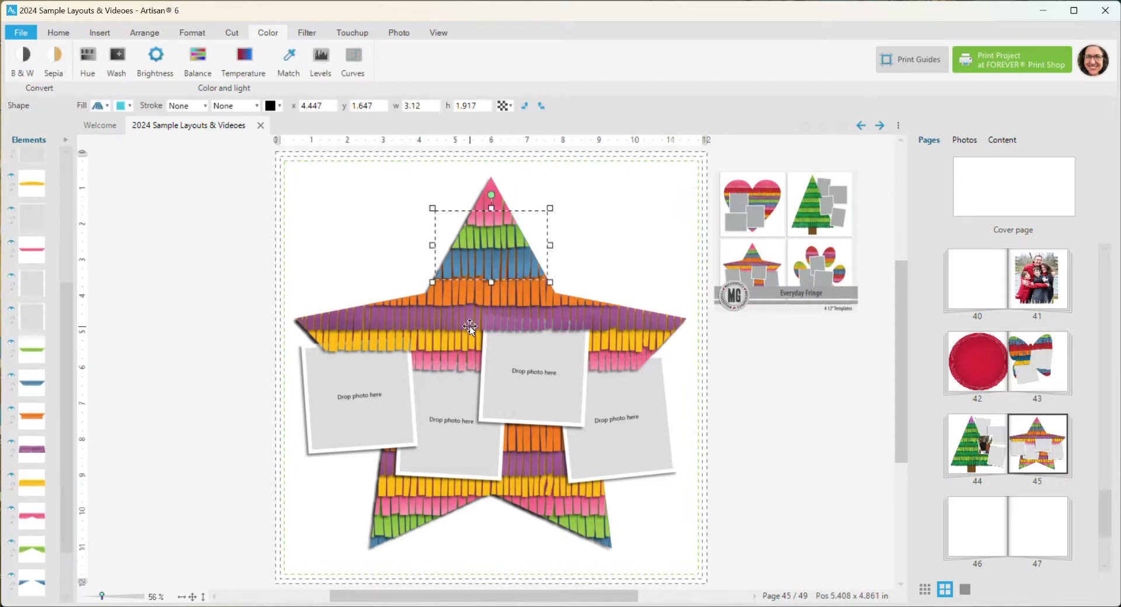
click(470, 327)
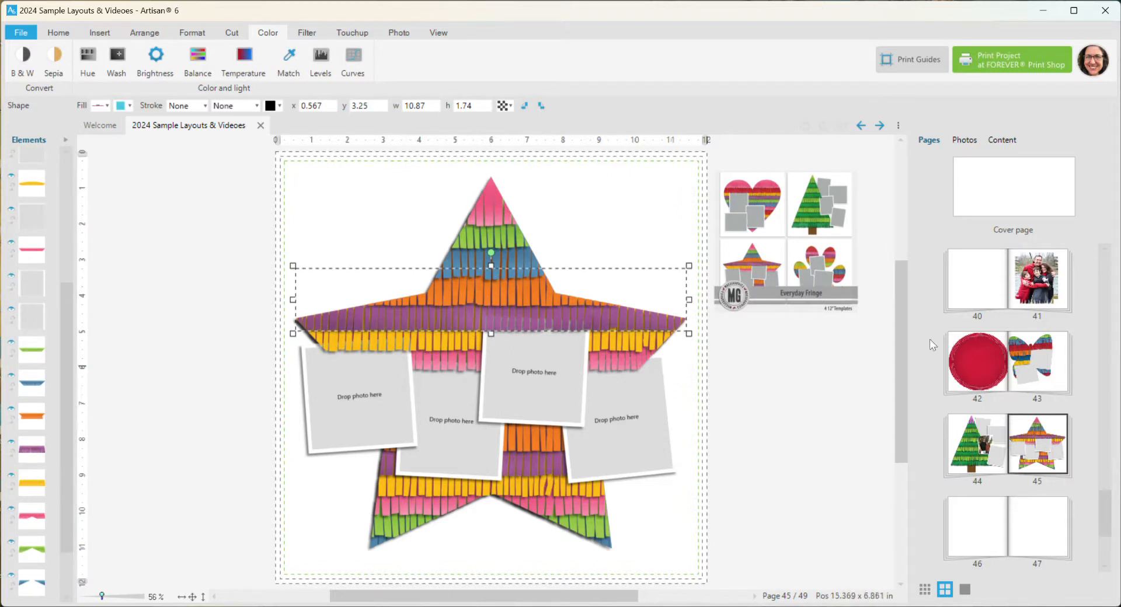
Open blank page 40 and bring up the Everyday Fringe Bundle embellishments
drag(1108, 521, 1109, 493)
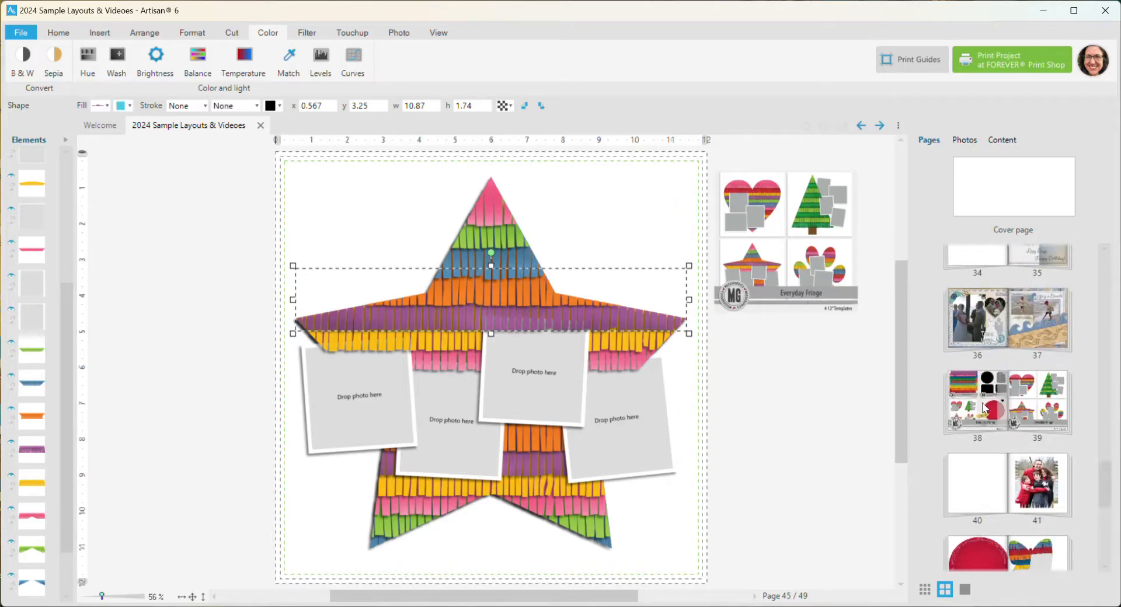
click(971, 177)
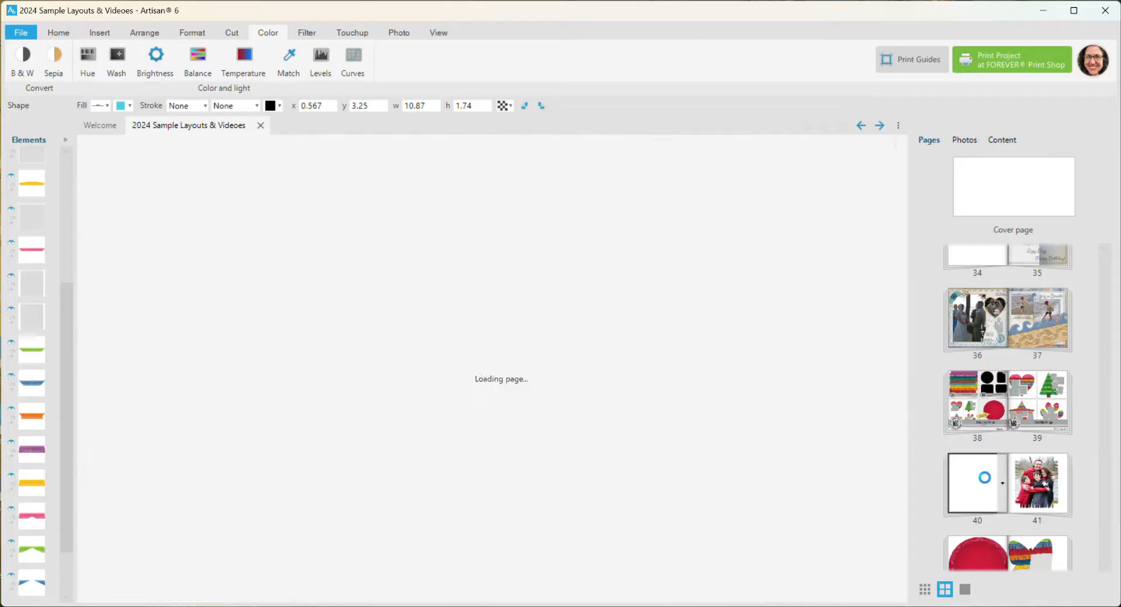
click(1010, 142)
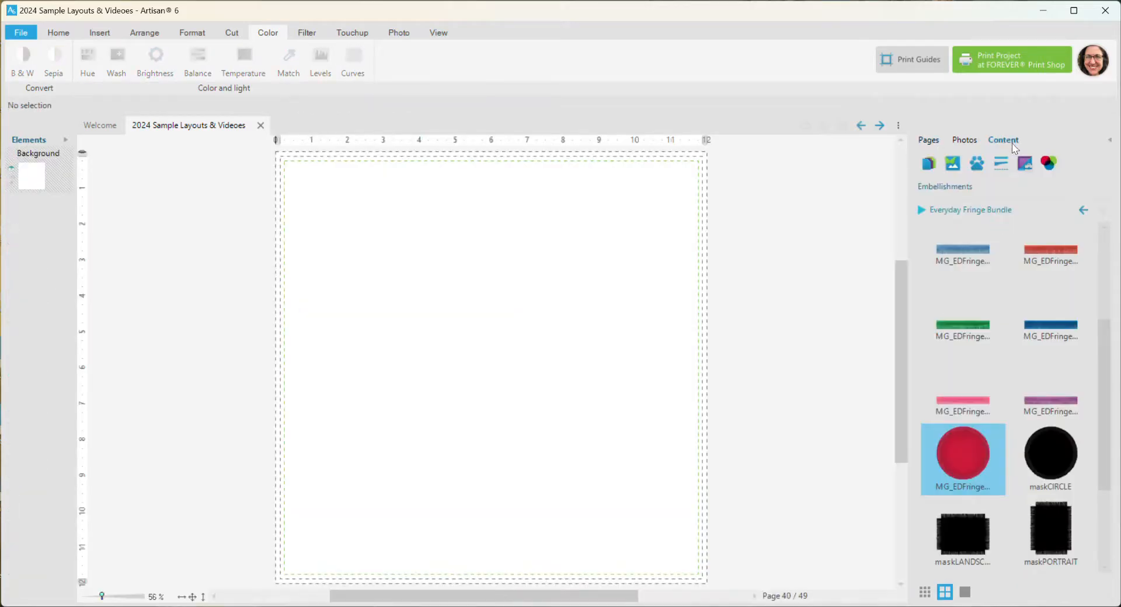
Add the green fringe strip to page 40, flip it vertically and move it to the page's left edge at about y 8.13 in
click(965, 324)
double_click(964, 324)
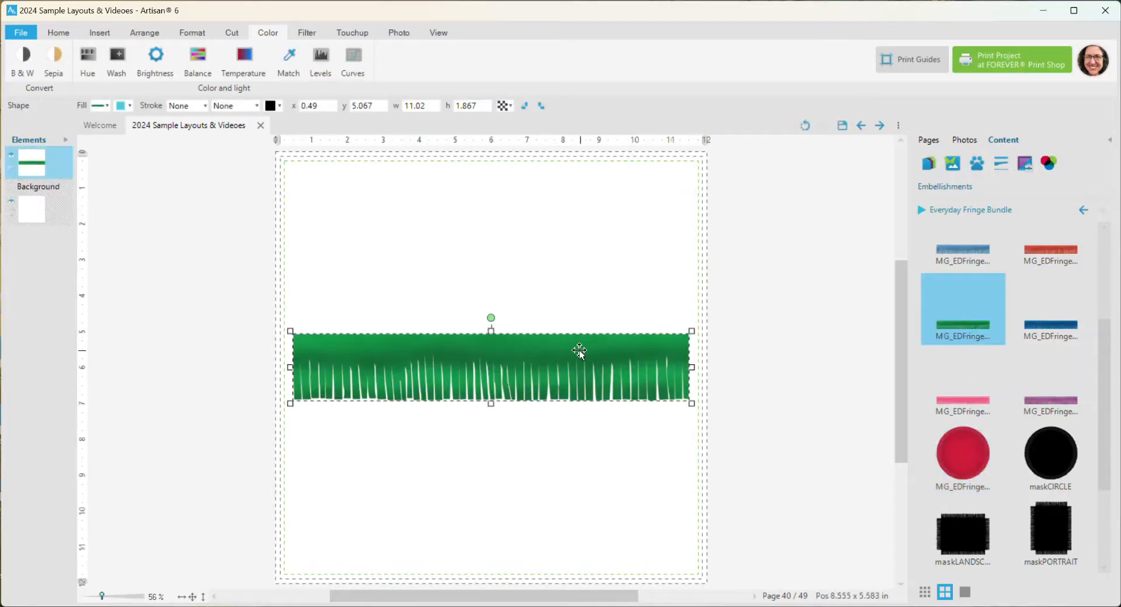
drag(583, 345, 575, 322)
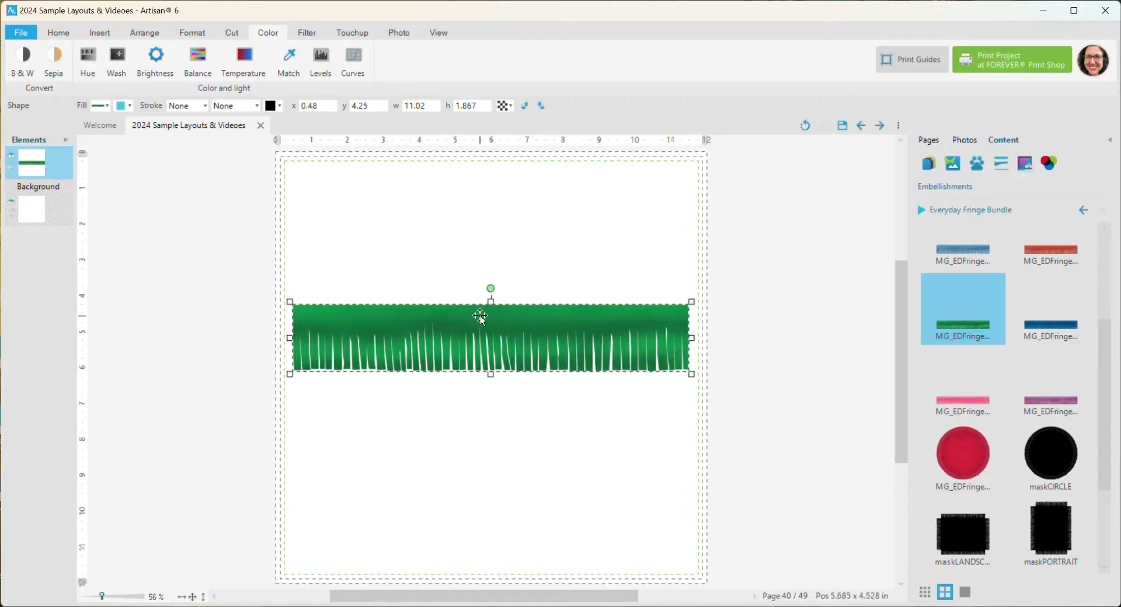
click(134, 34)
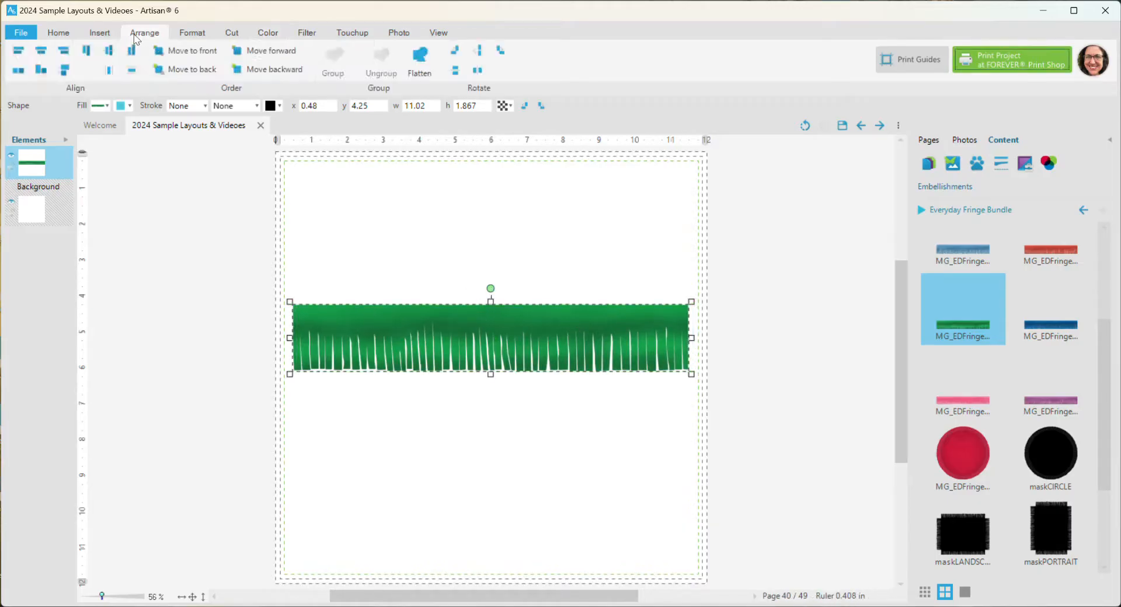
click(457, 73)
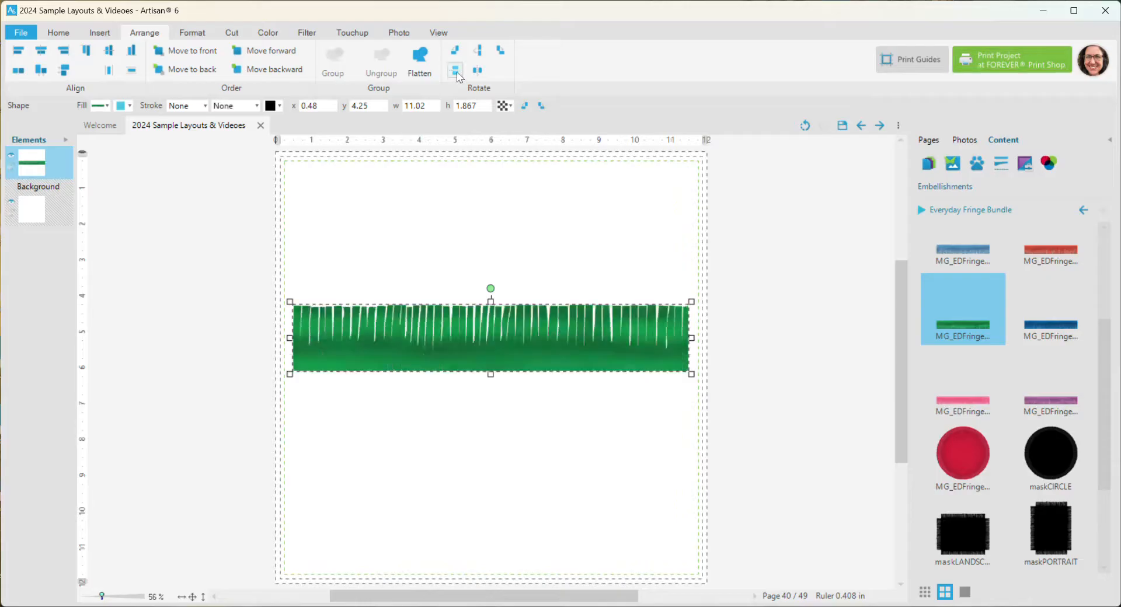
drag(542, 358, 523, 493)
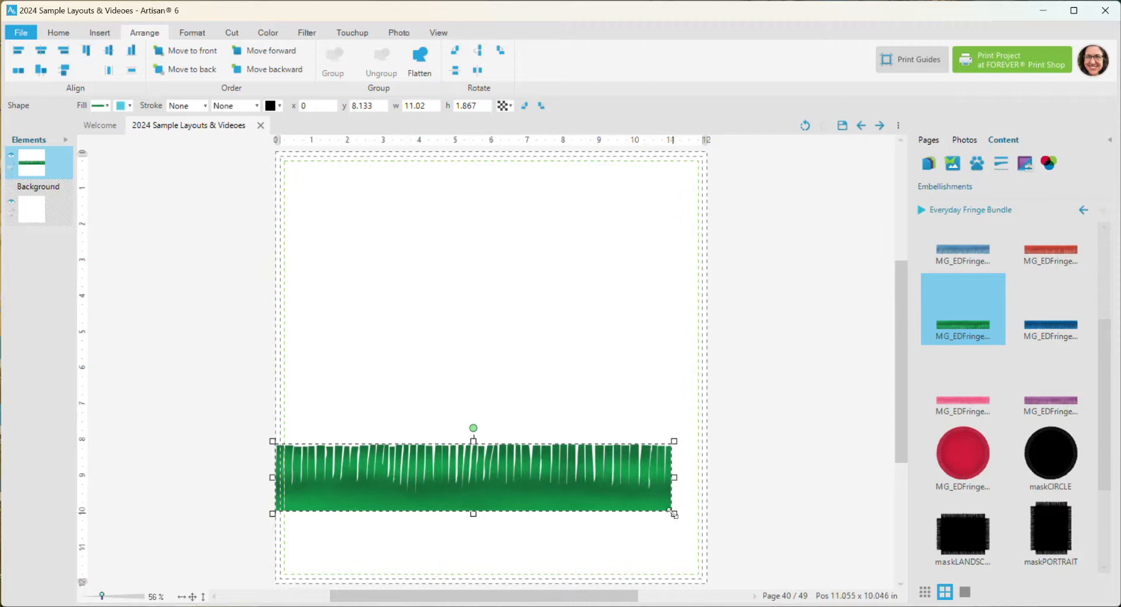
Set the green strip's width to 12 in and move it up to about y 7.13 in
mouse_move(674, 513)
mouse_down()
mouse_move(753, 517)
mouse_move(679, 514)
mouse_up()
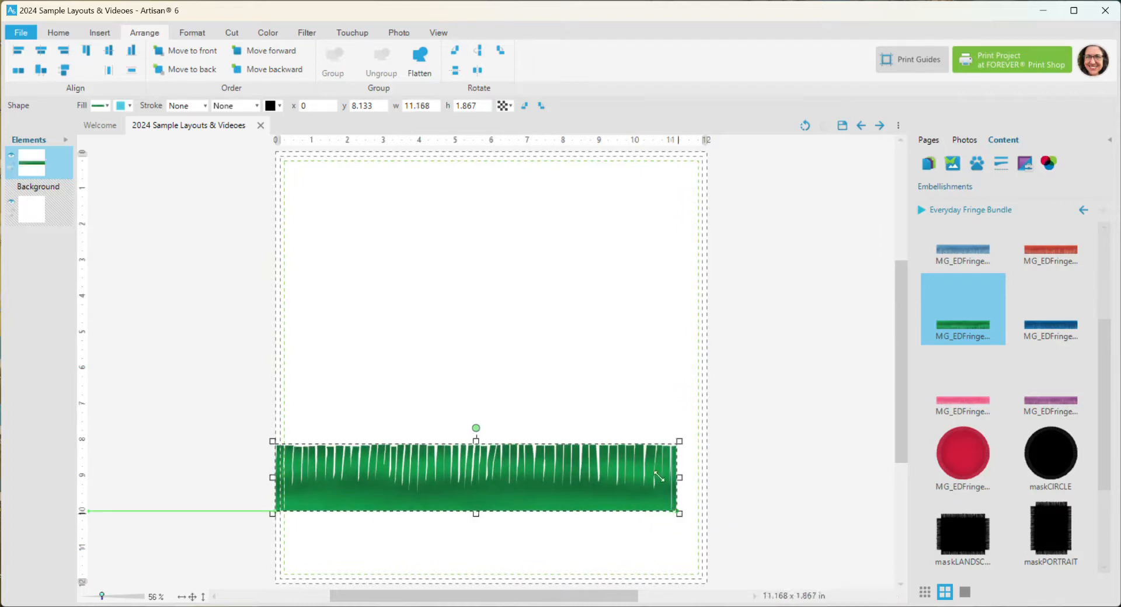
click(408, 105)
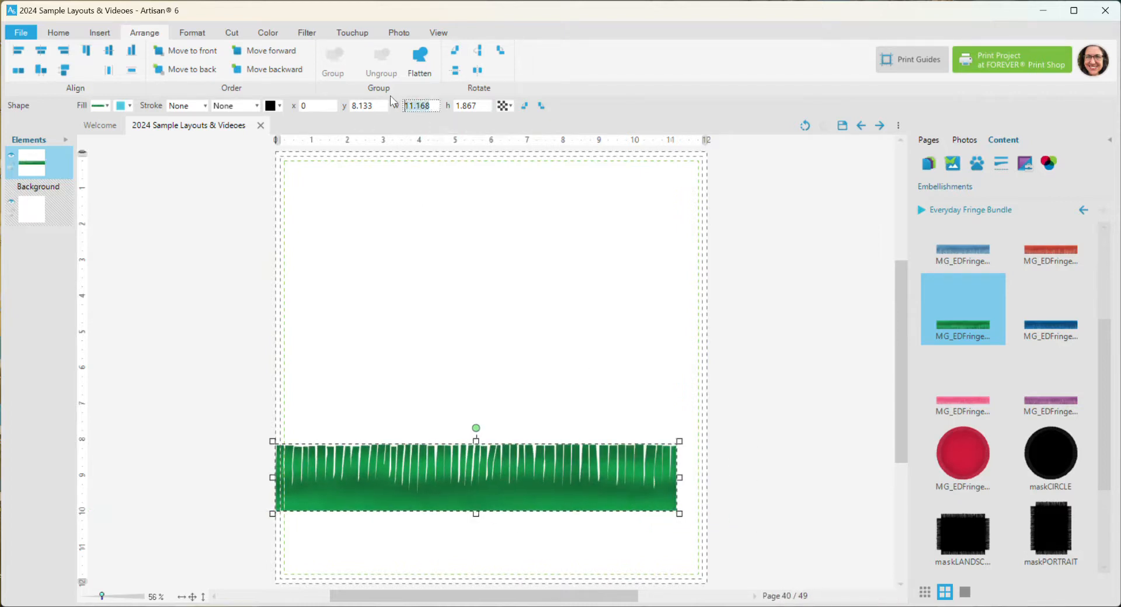
key(Return)
drag(516, 498, 520, 447)
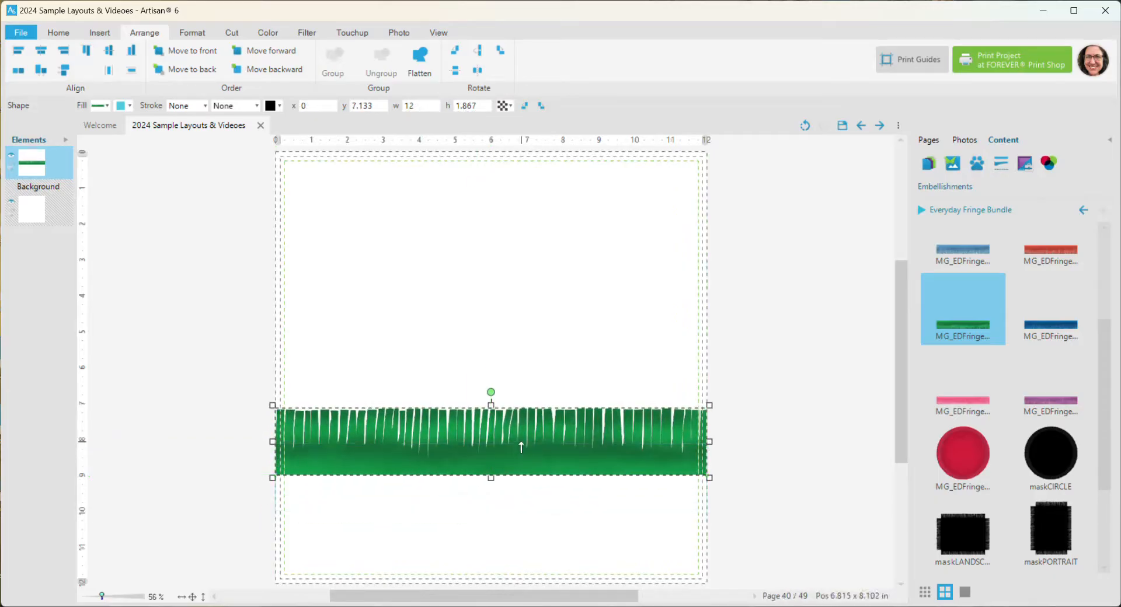
Paste two copies of the green strip and stack them downward in overlapping rows, at about y 7.94 and 8.88 in
key(ctrl+v)
drag(482, 378, 479, 478)
key(ctrl+v)
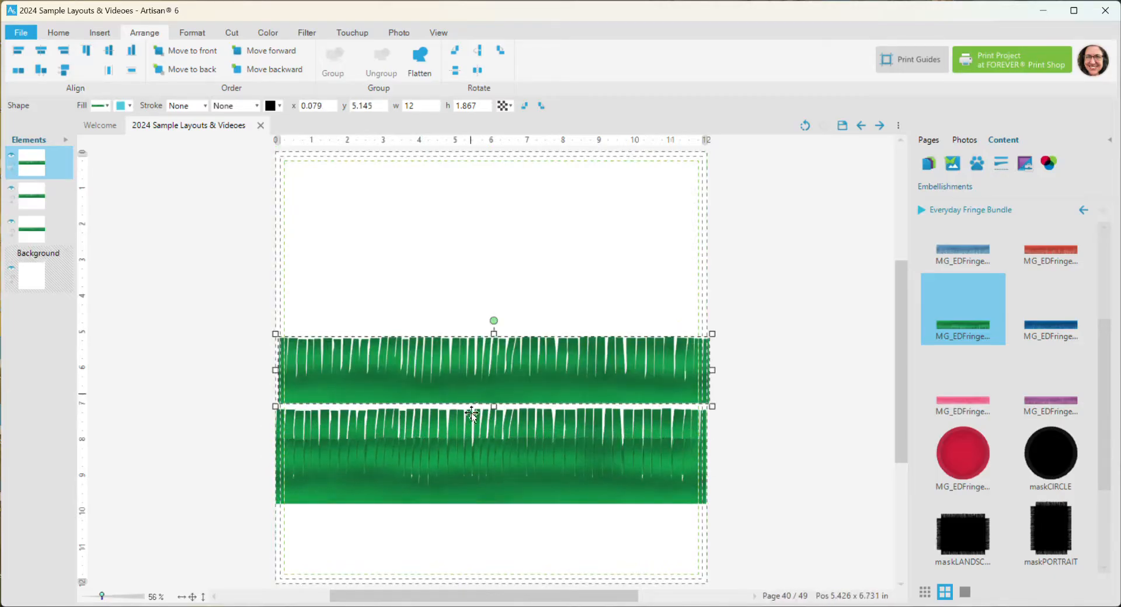
drag(471, 409, 466, 529)
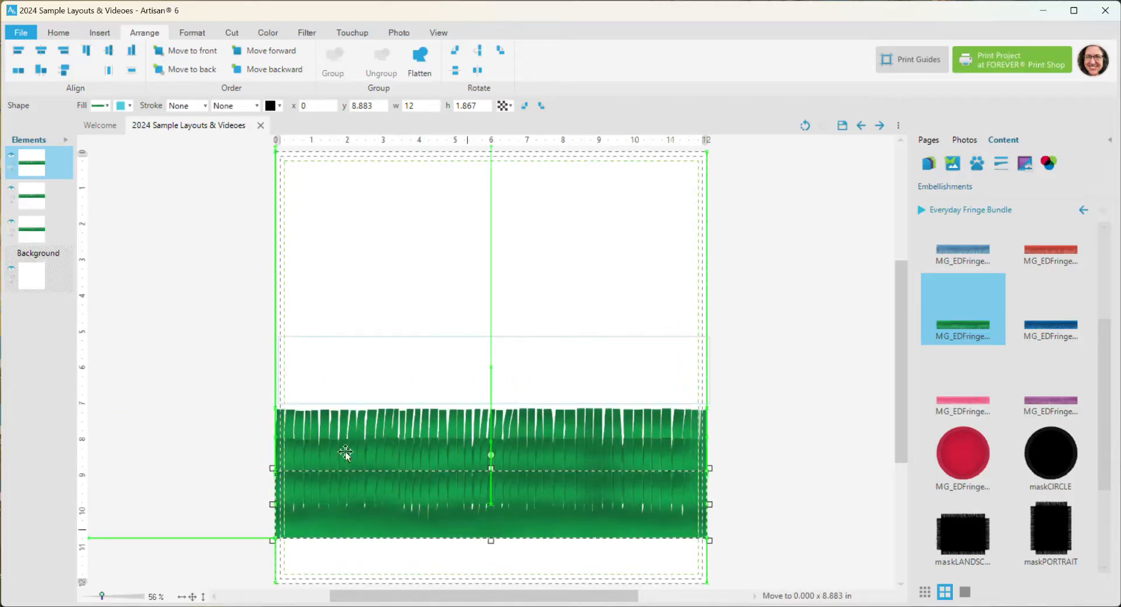
drag(218, 386, 592, 525)
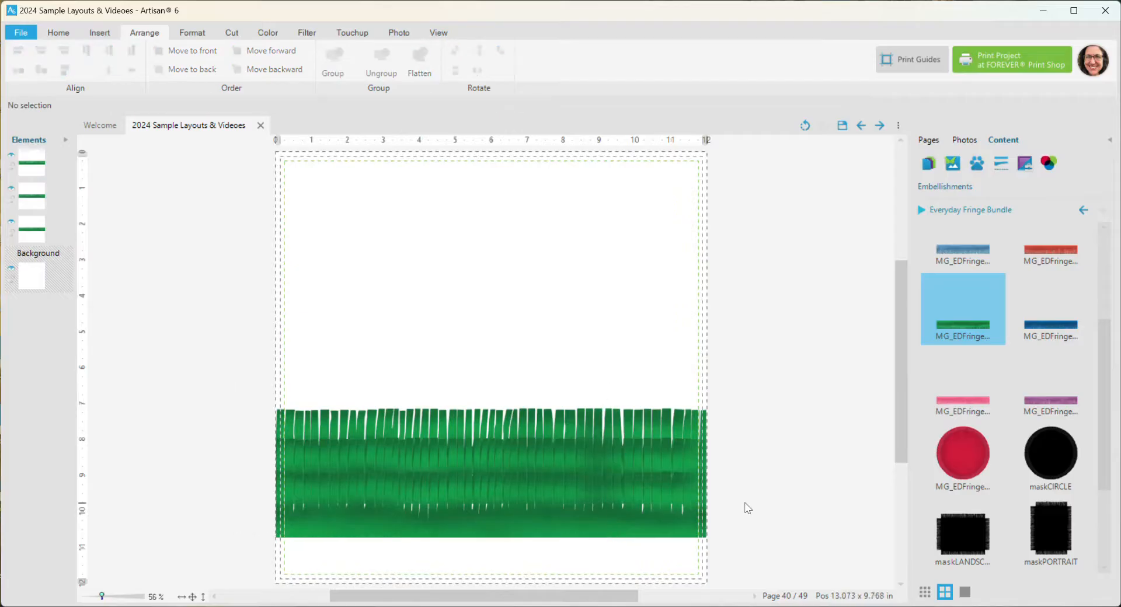
Flip the middle green strip horizontally so its fringe pattern differs from its neighbours, and clear the selection
click(644, 455)
right_click(645, 455)
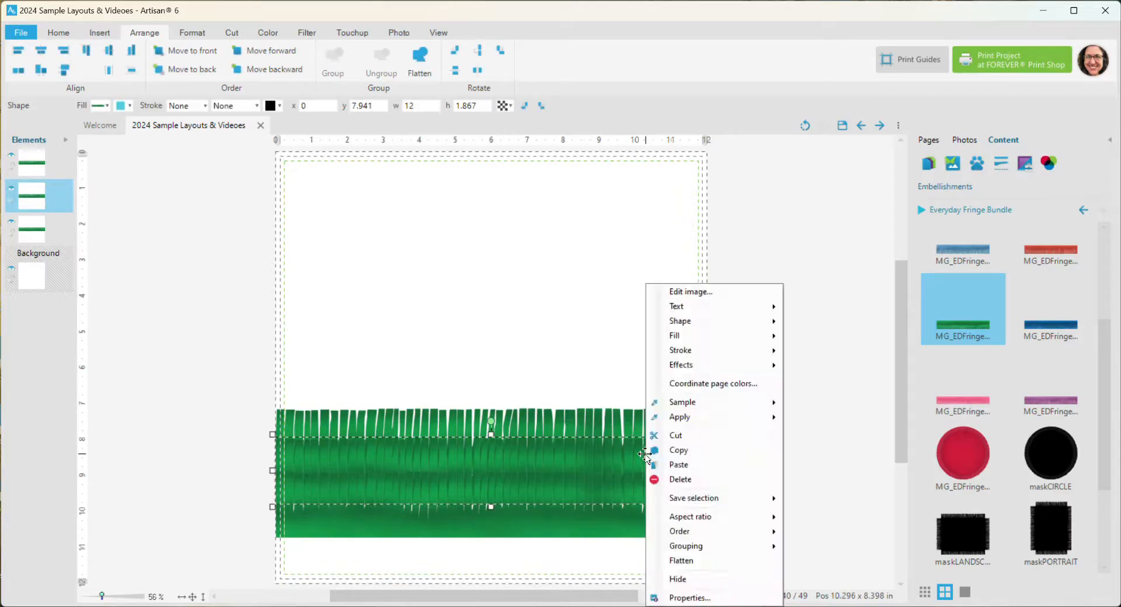
click(606, 457)
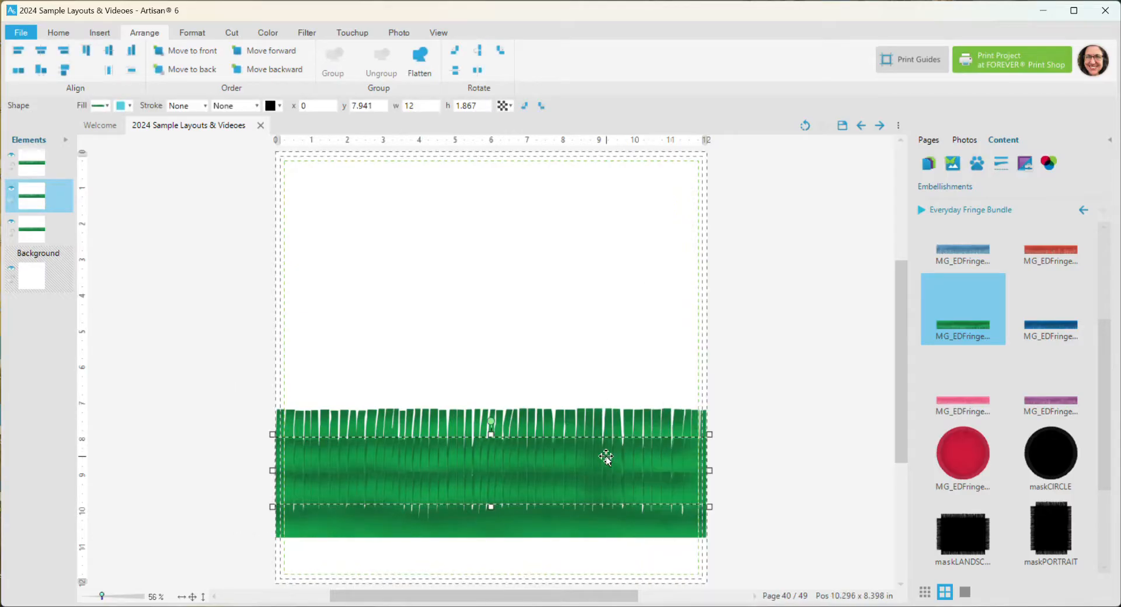
click(476, 71)
click(235, 370)
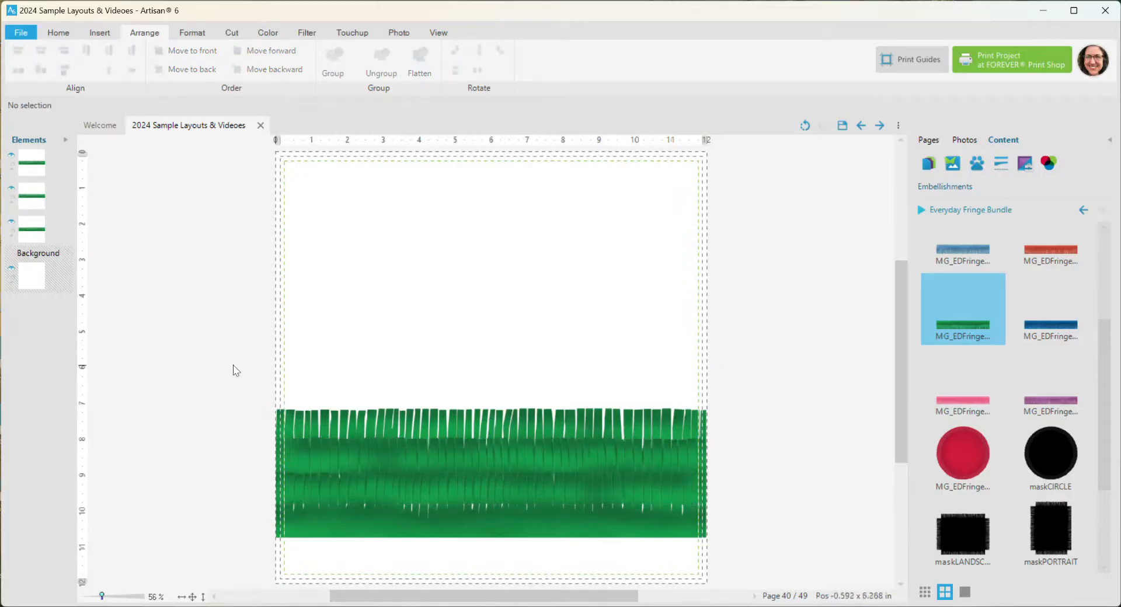
drag(584, 528, 715, 563)
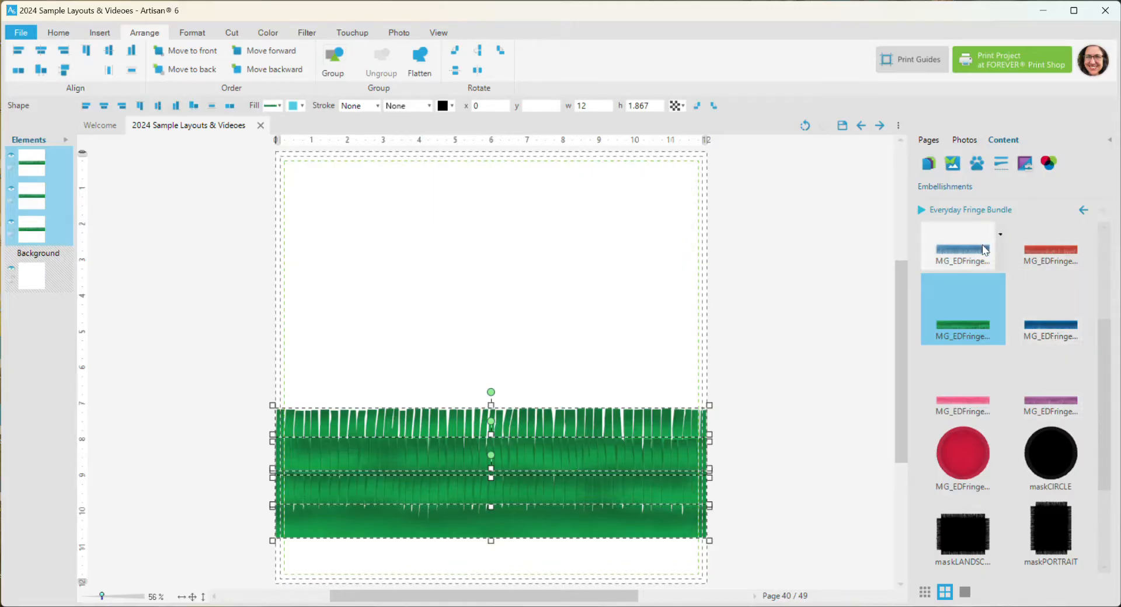
mouse_move(986, 250)
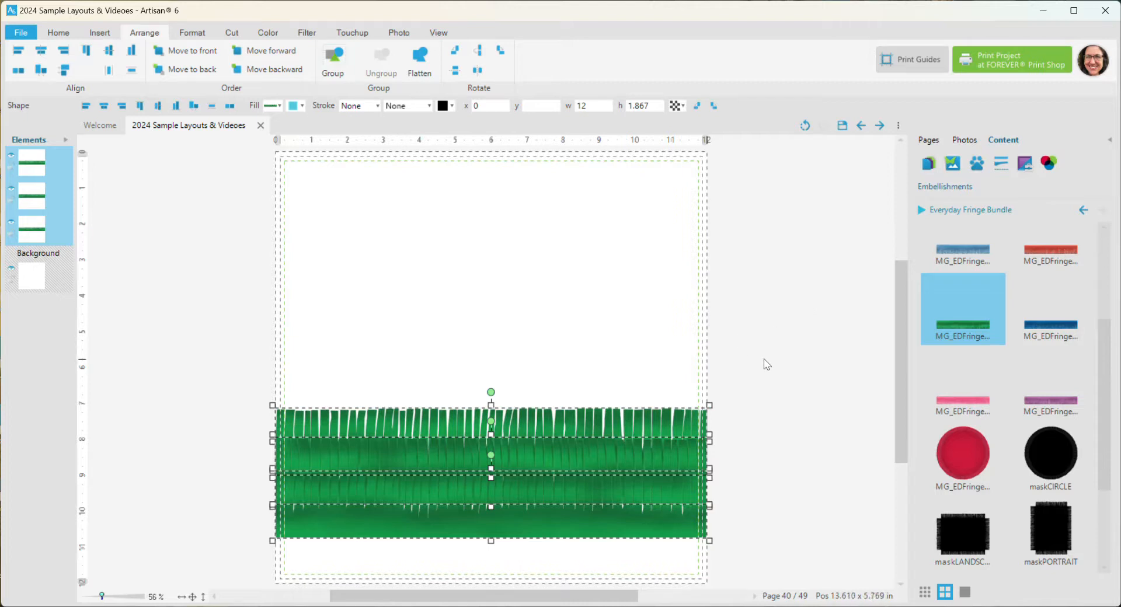
click(759, 429)
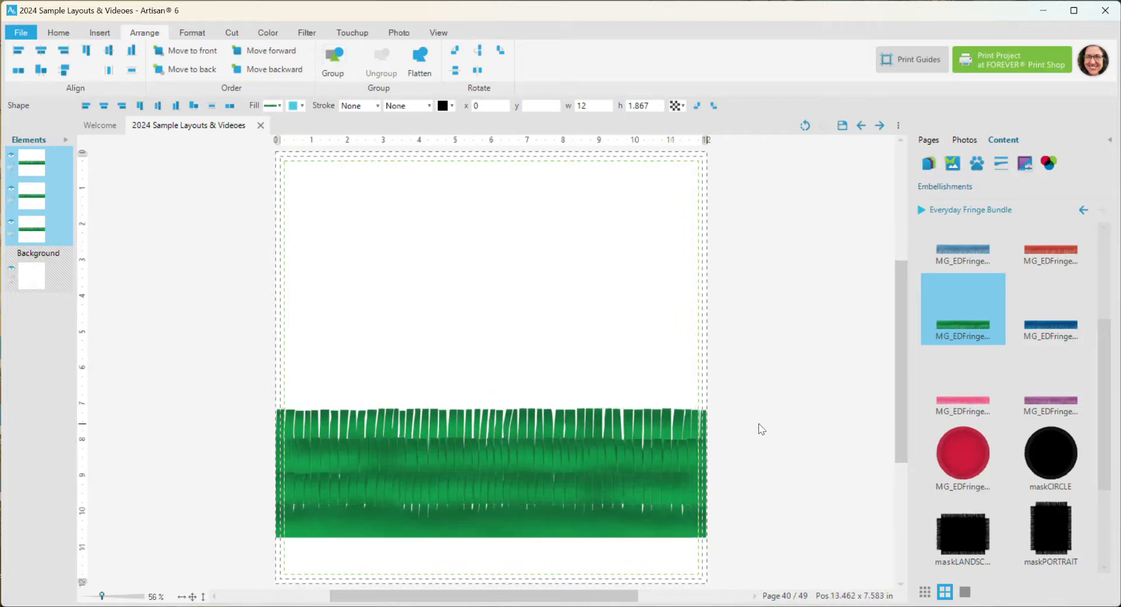
Lighten the middle green strip by setting its contrast to 28 and brightness to 29
click(623, 459)
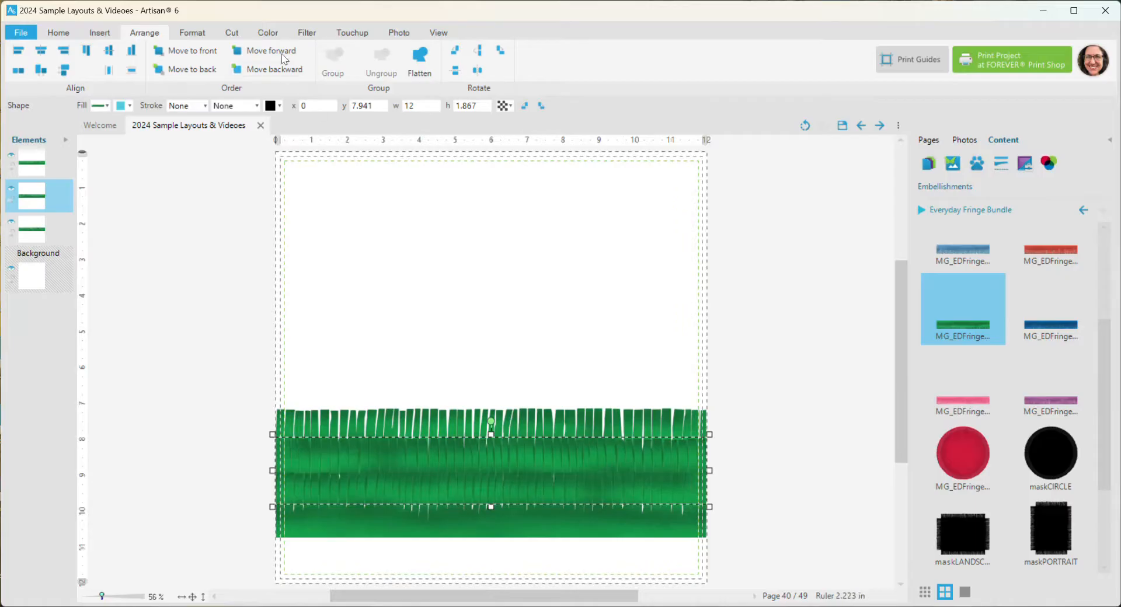
click(268, 32)
click(174, 72)
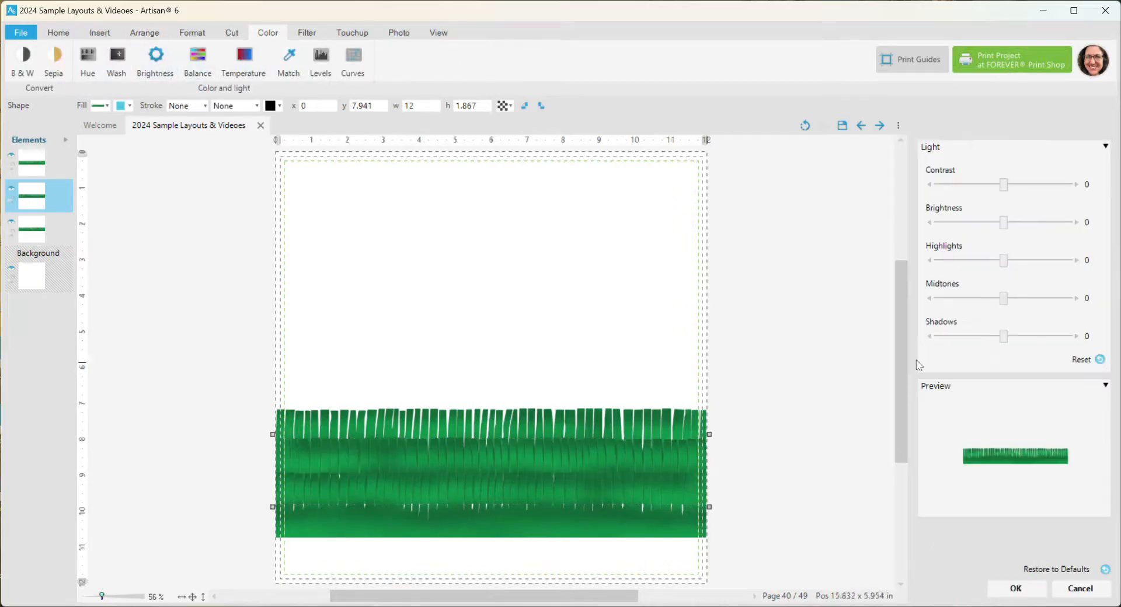
click(1021, 185)
click(1019, 223)
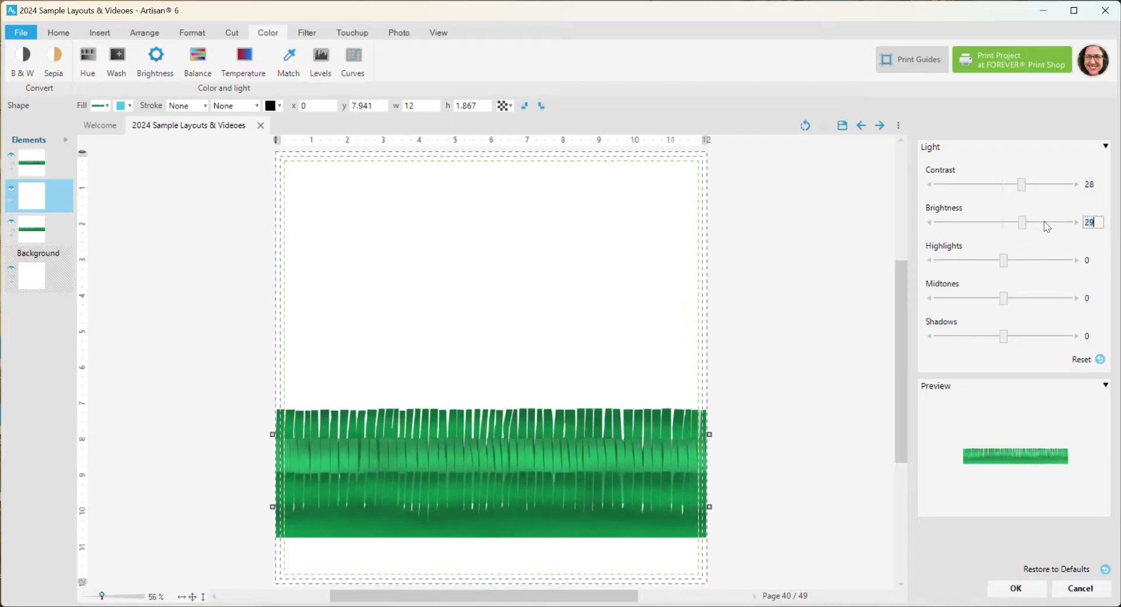
click(1016, 589)
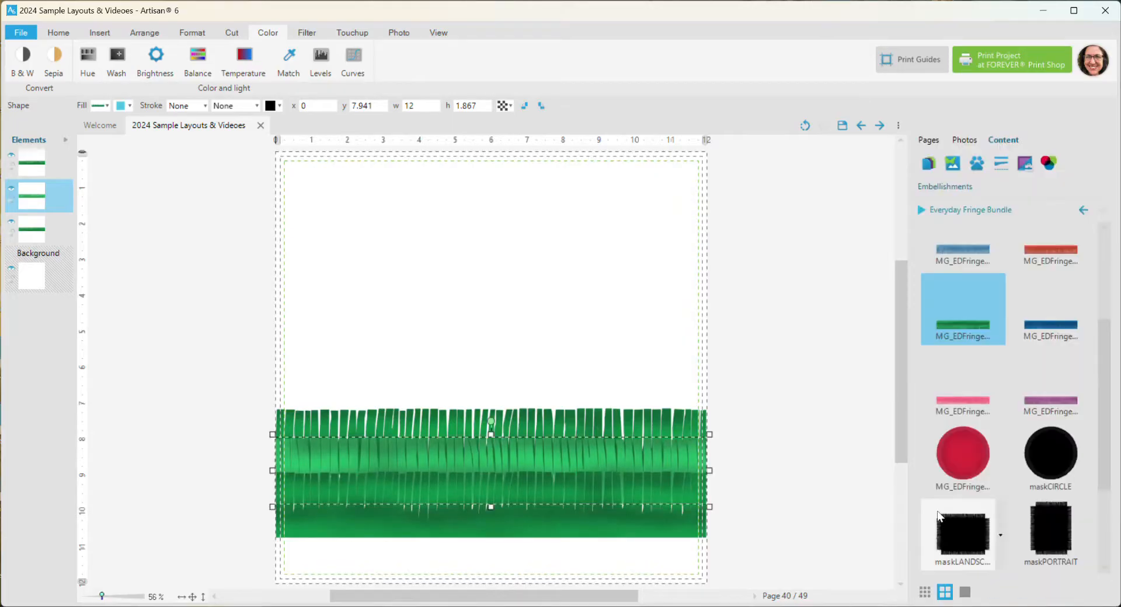
Give all three green strips a custom dark simple shadow toward the upper left and move them down to the page's bottom edge
click(237, 379)
drag(225, 369, 603, 564)
drag(778, 573, 778, 572)
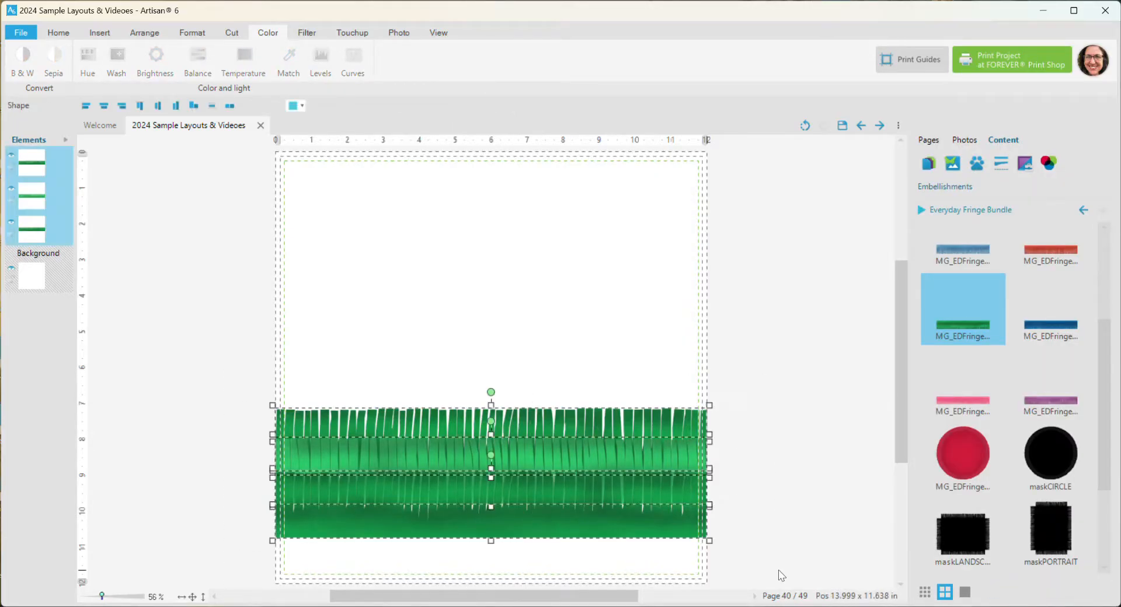
click(197, 36)
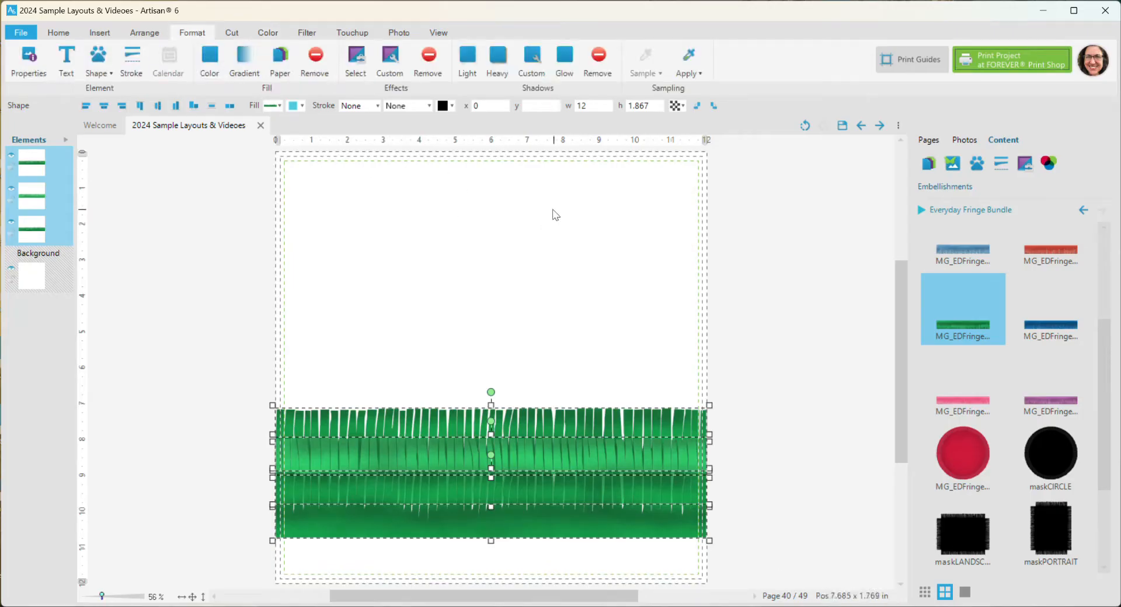
click(531, 58)
click(1031, 246)
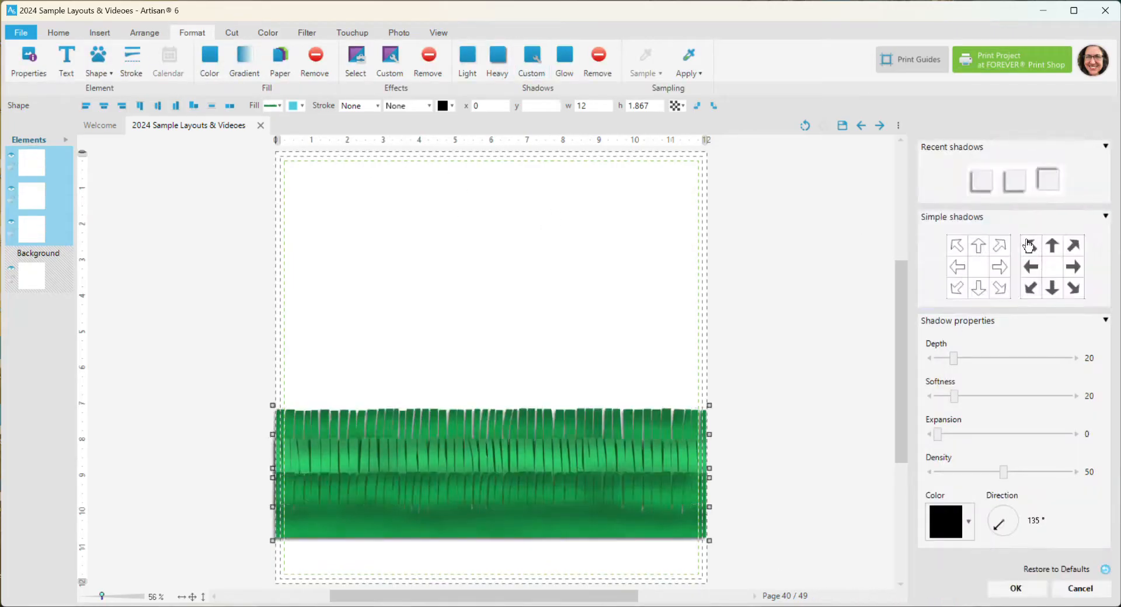
click(1016, 588)
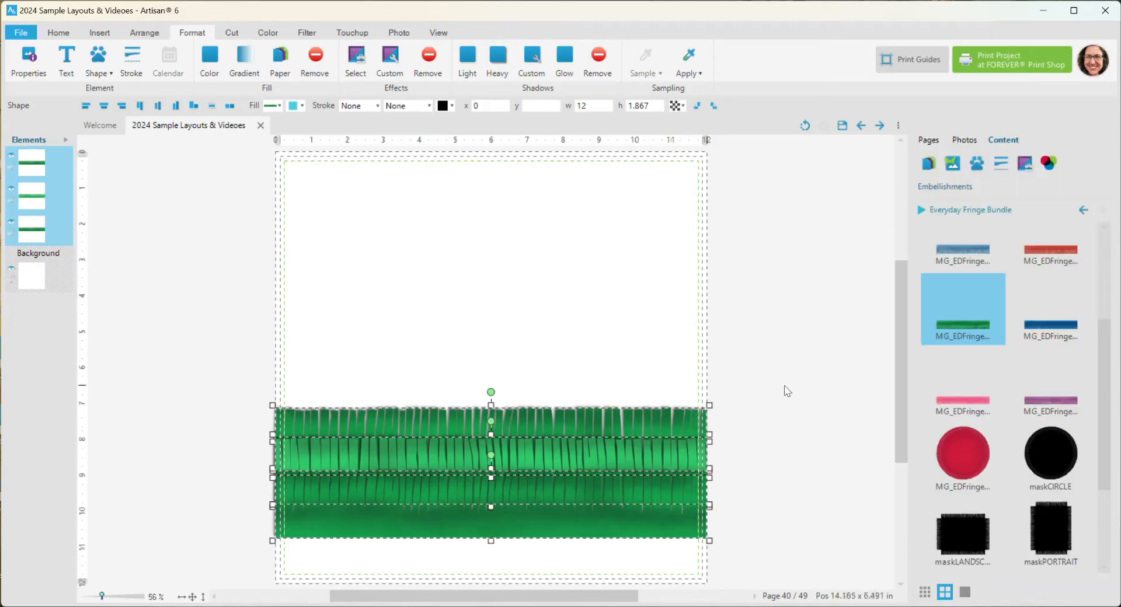
drag(612, 434, 609, 446)
drag(616, 461, 615, 471)
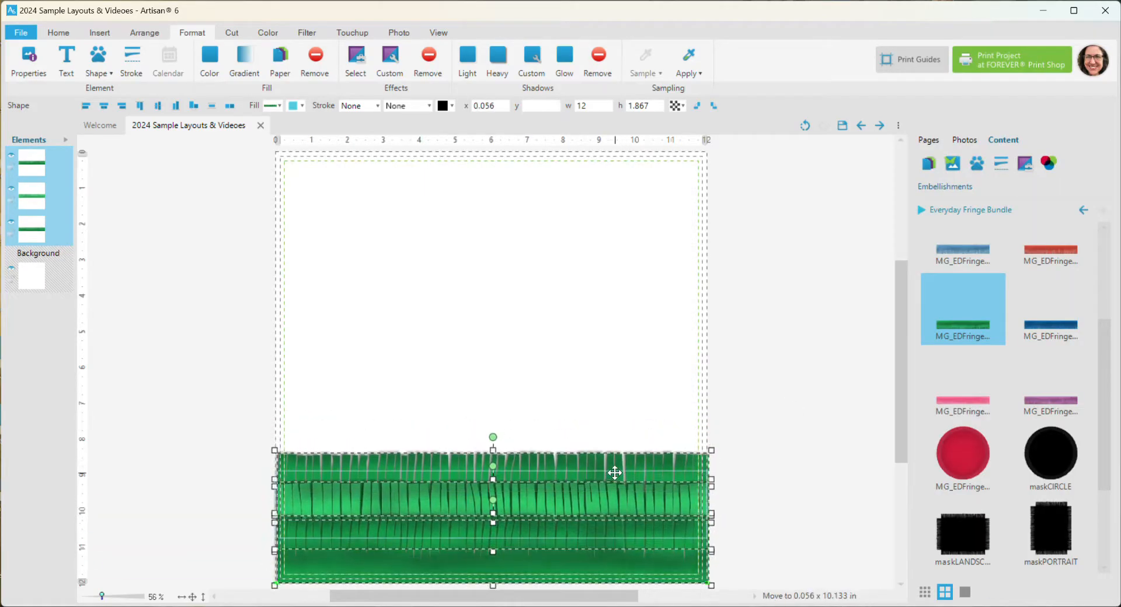
Insert an empty photo frame, layer it behind the two front strips, and tuck it tilted slightly clockwise into the fringe's right side
click(100, 32)
click(67, 58)
drag(524, 320, 524, 338)
drag(32, 169, 33, 218)
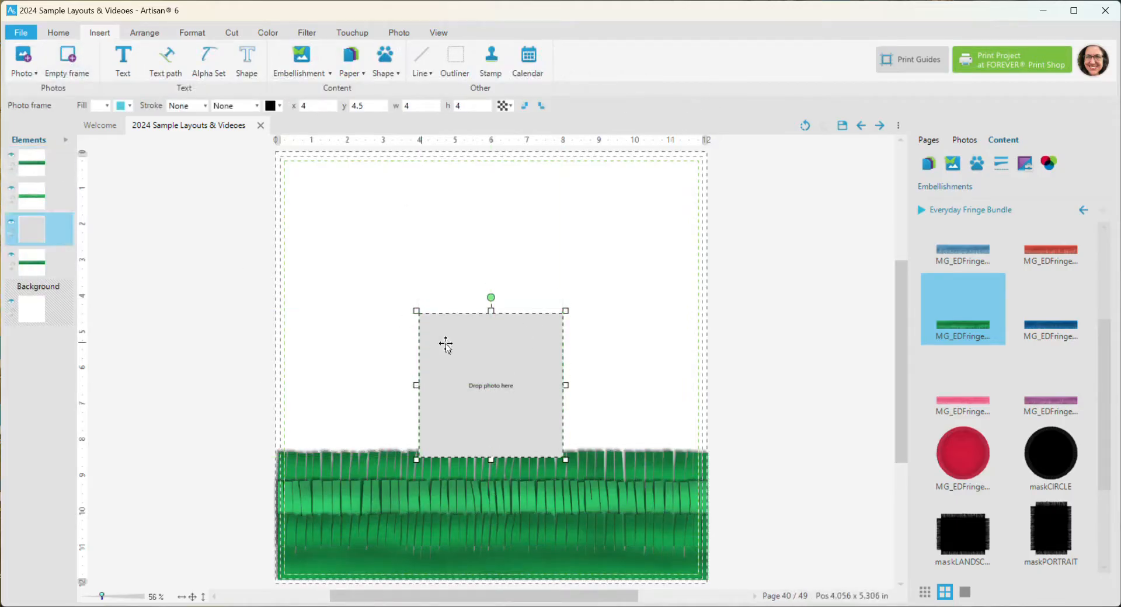
drag(461, 343, 562, 385)
drag(591, 338, 606, 338)
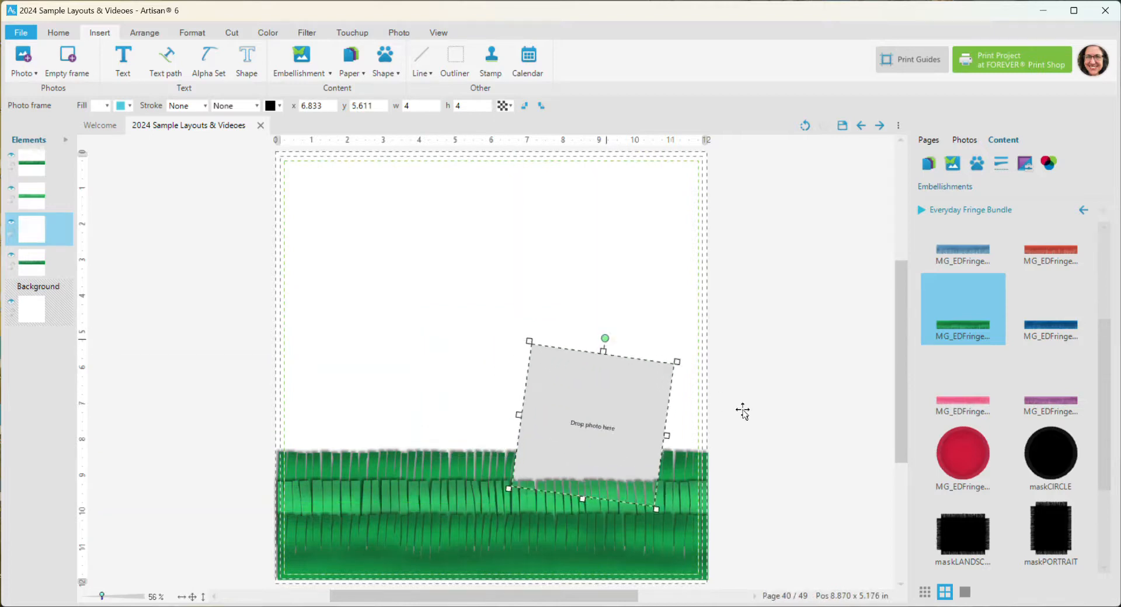
click(759, 406)
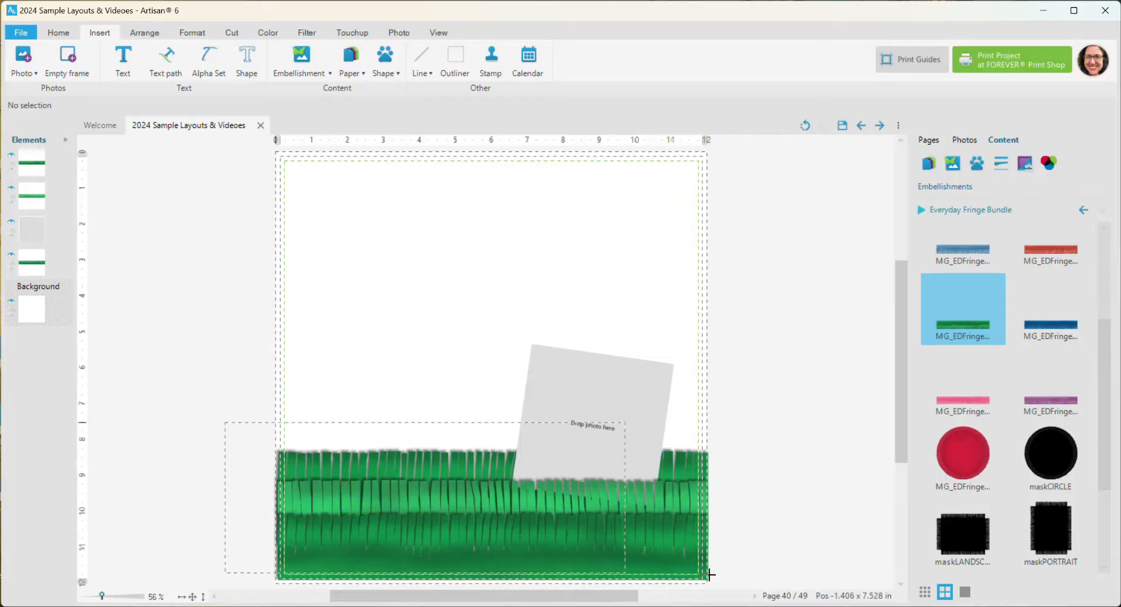
Group the three green fringe strips, leaving the photo frame out of the group
drag(710, 575, 756, 588)
right_click(427, 489)
mouse_move(505, 552)
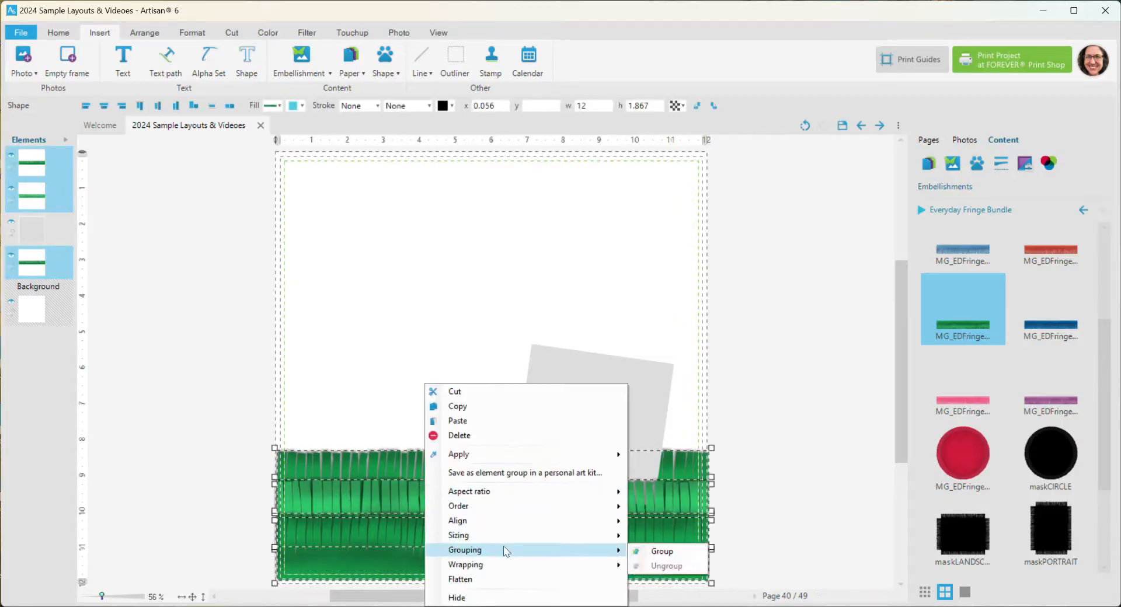
click(654, 551)
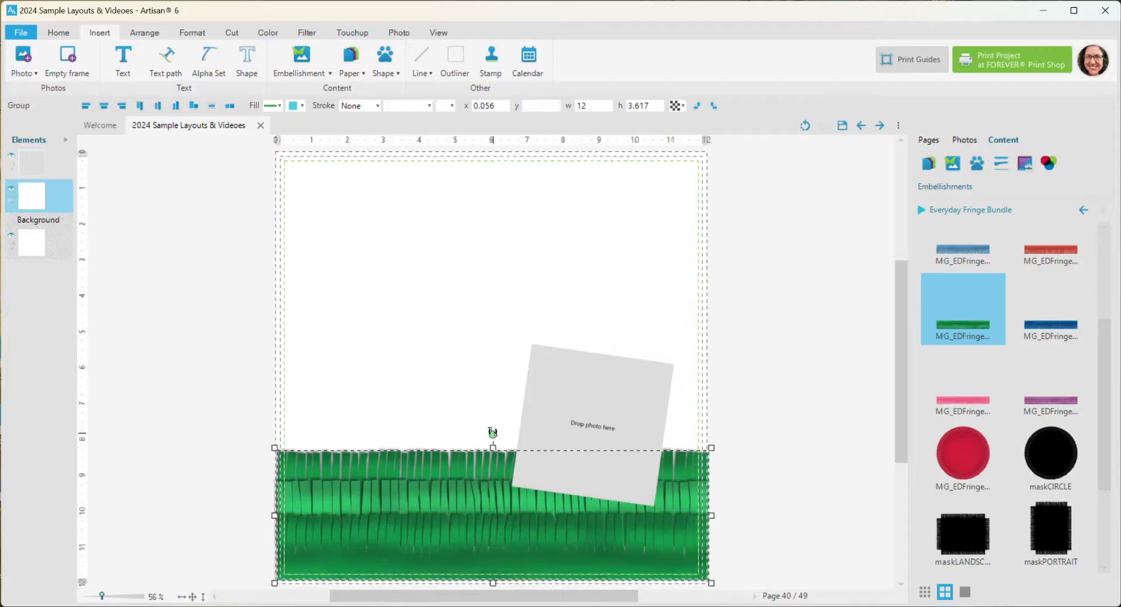
Rotate the grouped fringe strips 90° clockwise and place them as a vertical border along the page's left edge
drag(426, 521, 416, 369)
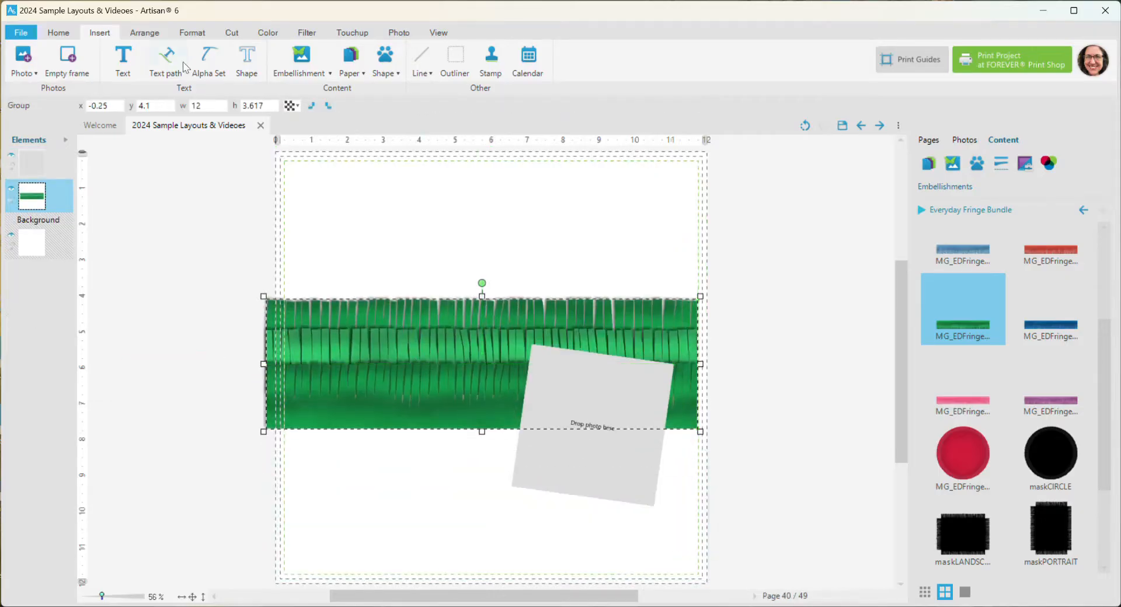
click(153, 35)
click(497, 51)
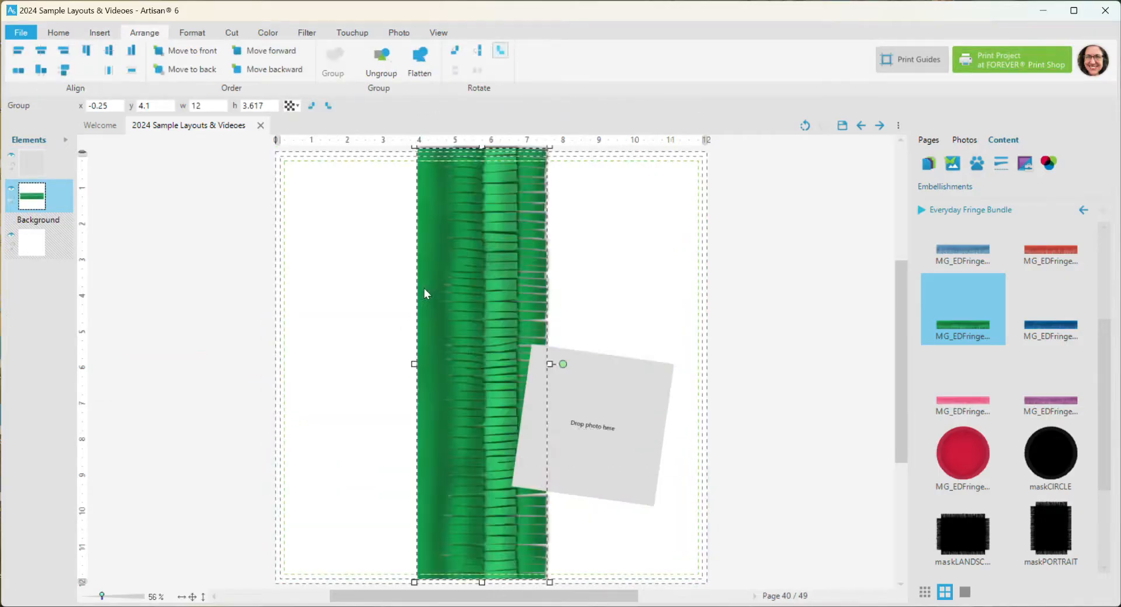
drag(375, 300, 293, 270)
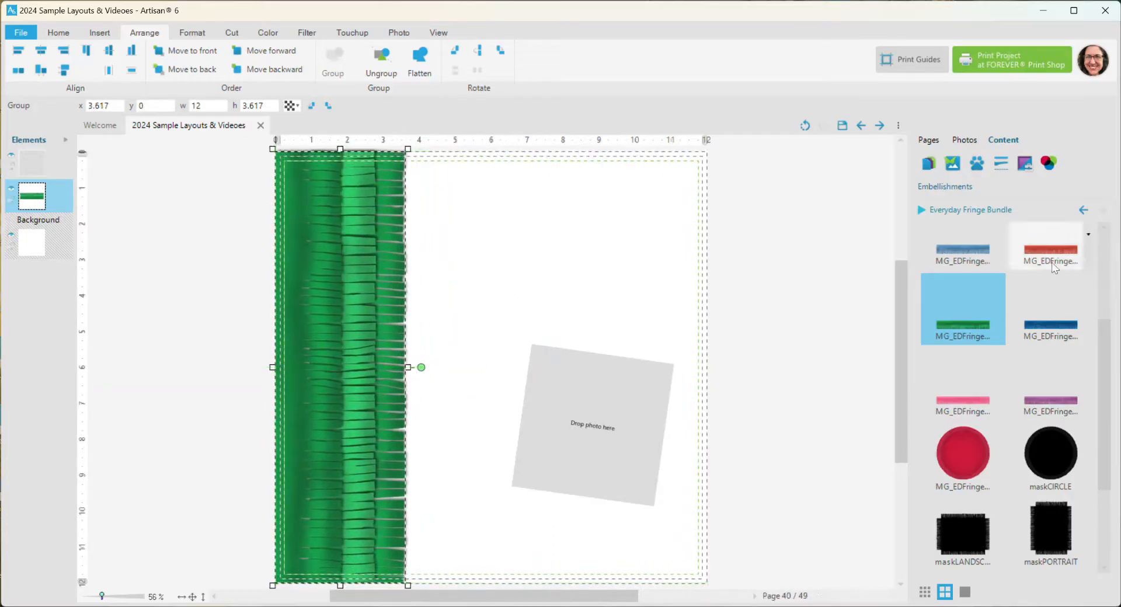
Open page 38 with the Everyday Fringe Bundle content overview
click(927, 140)
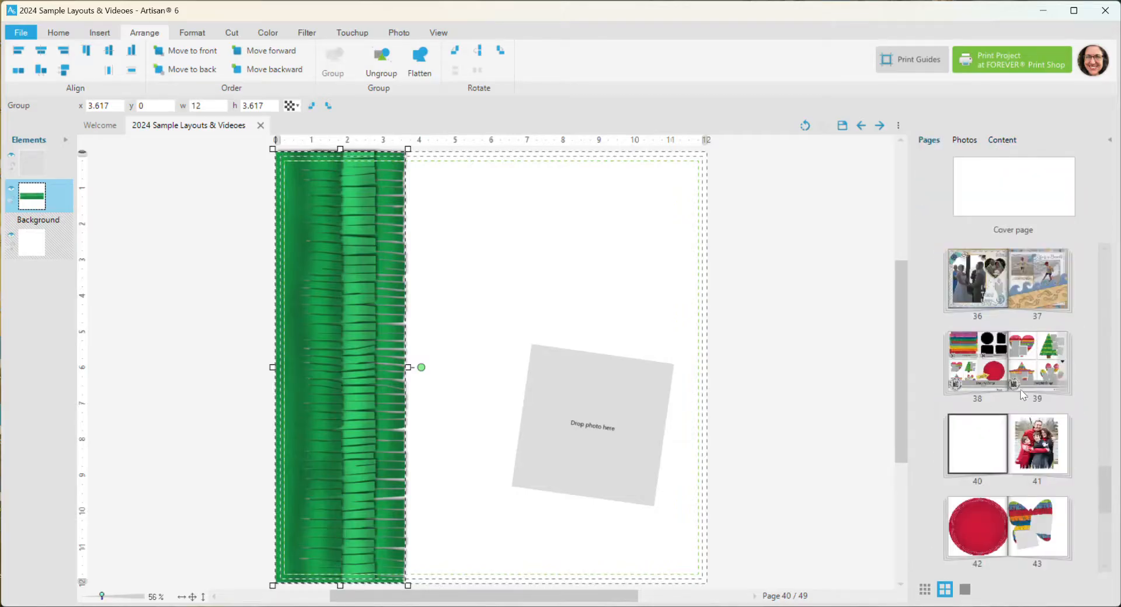
click(995, 373)
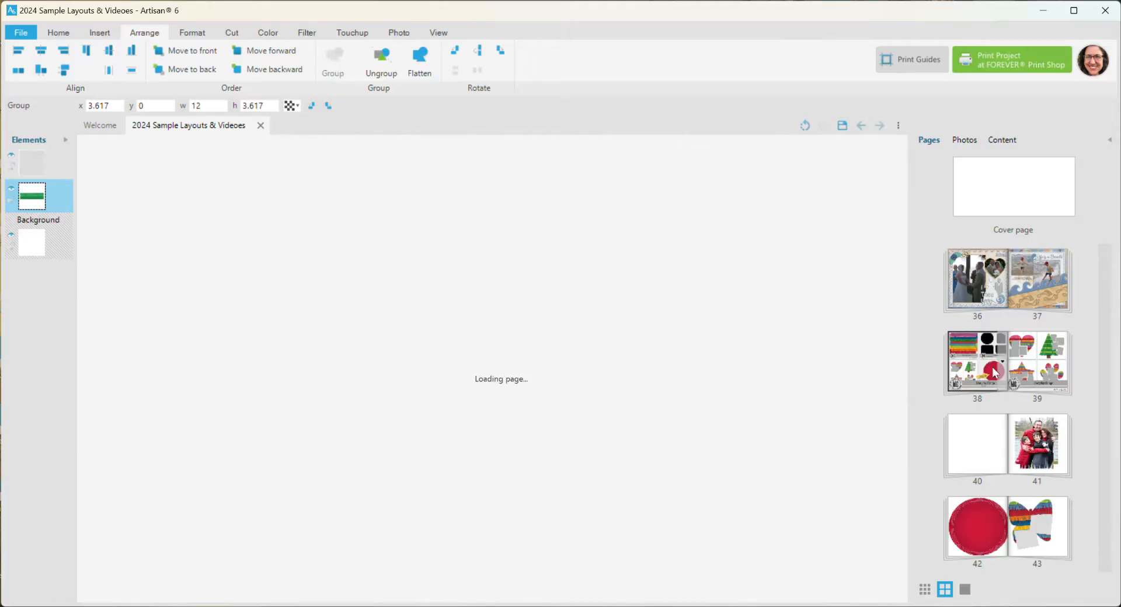